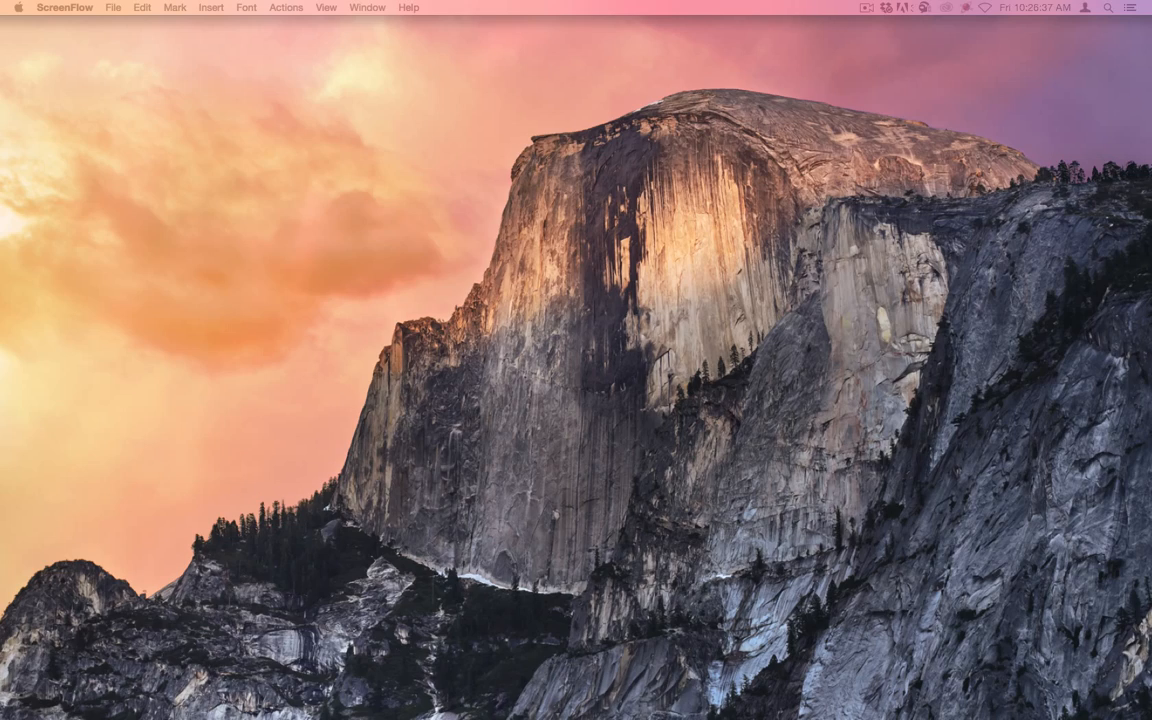
- Preview the movie Ultimate Auto Care - SP 2015 1.0.mov, skip ahead to the storefront shot, and close the preview
key(space)
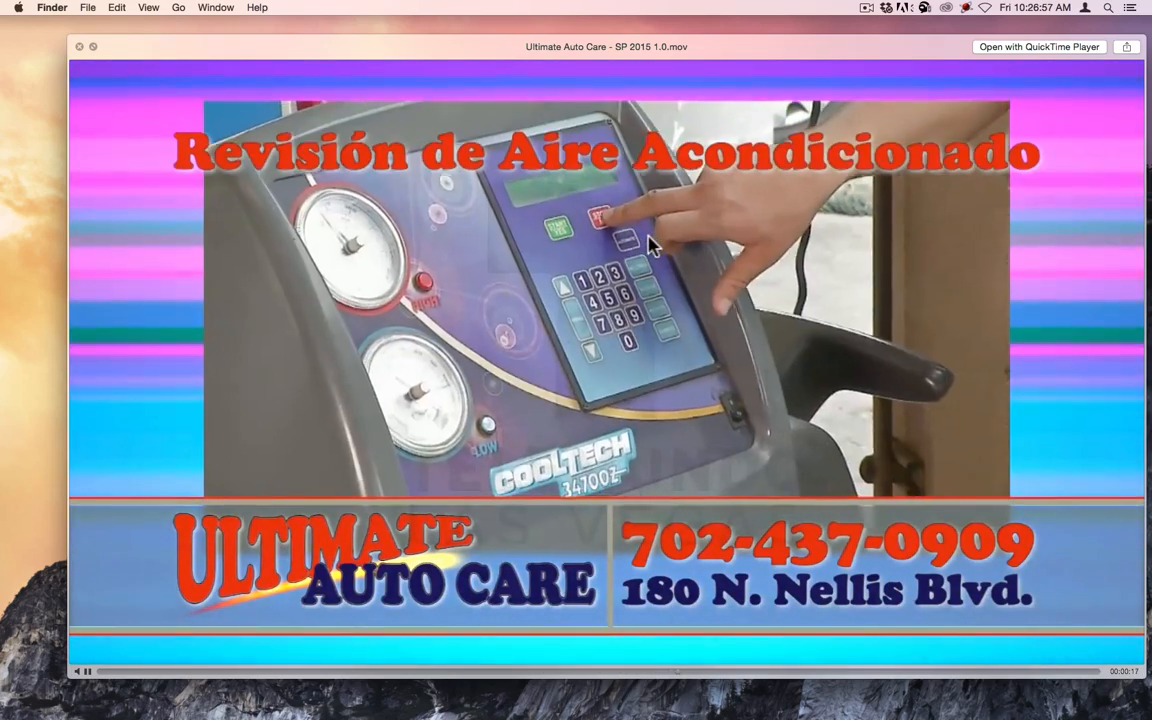
key(space)
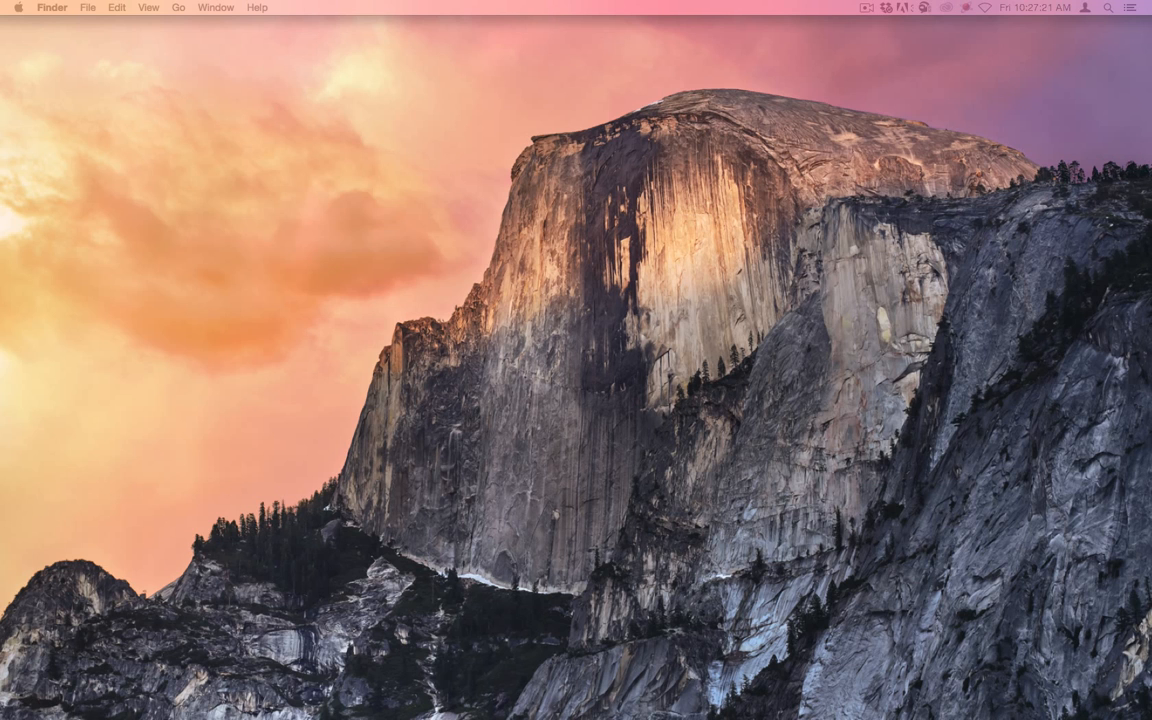
mouse_move(428, 700)
key(super+n)
key(space)
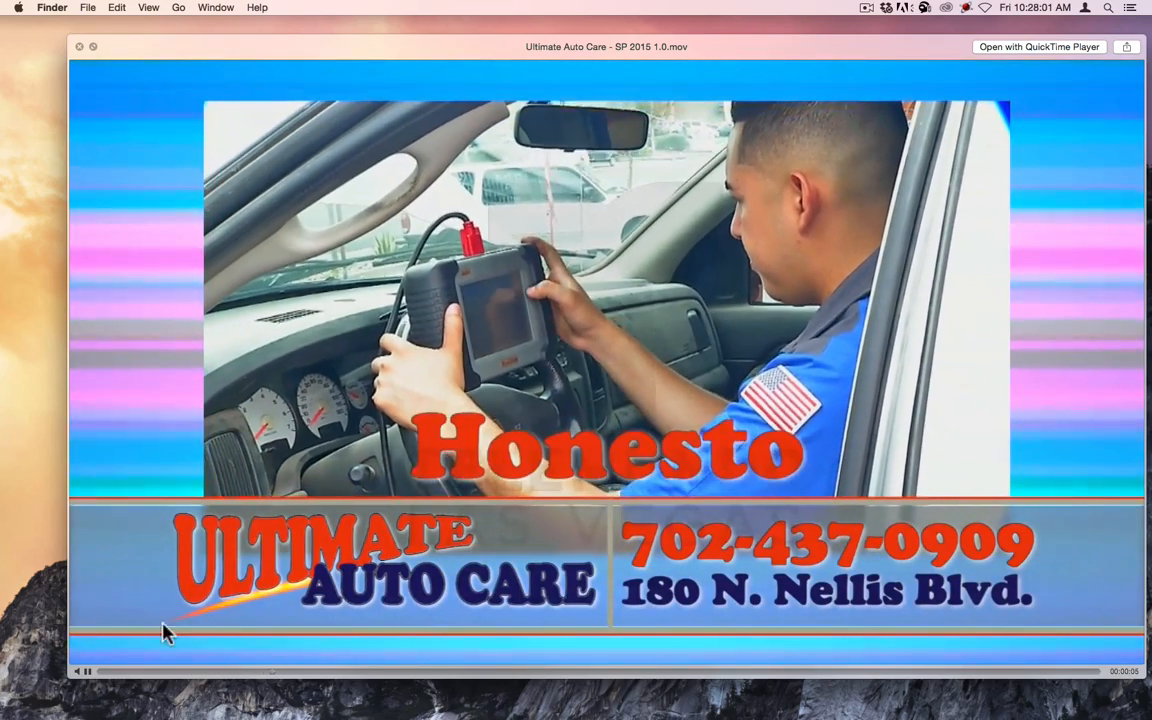
mouse_move(314, 676)
mouse_down()
mouse_move(505, 672)
mouse_move(307, 680)
mouse_up()
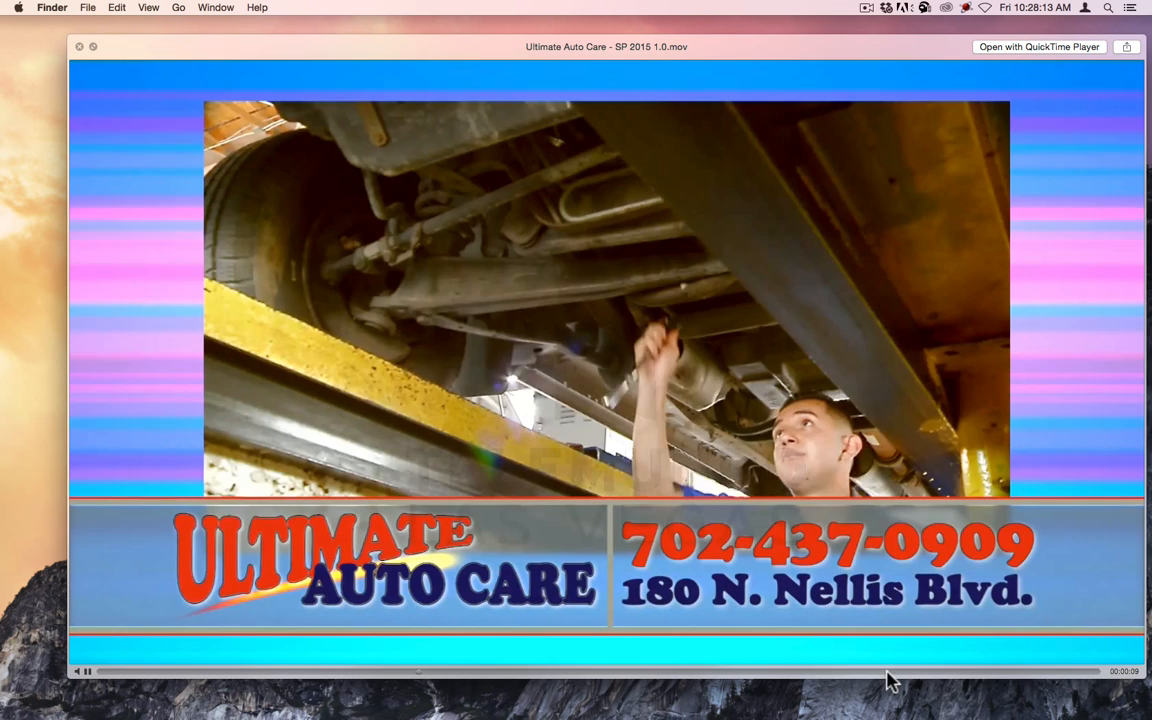
click(886, 679)
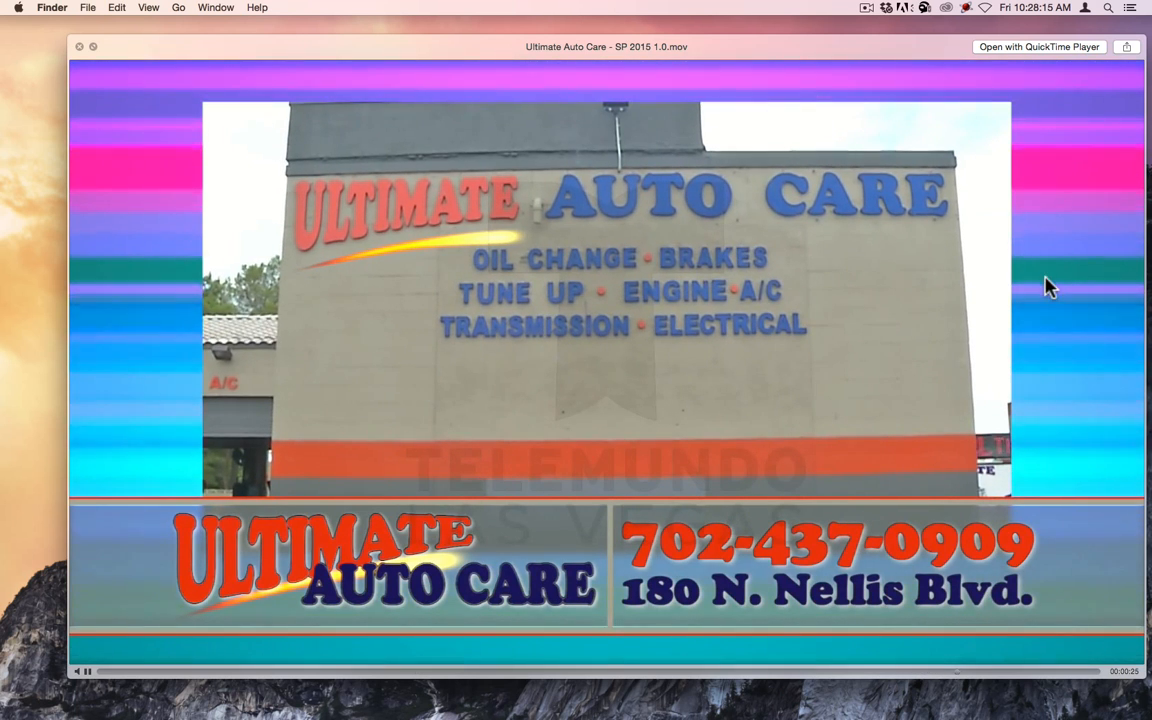
key(space)
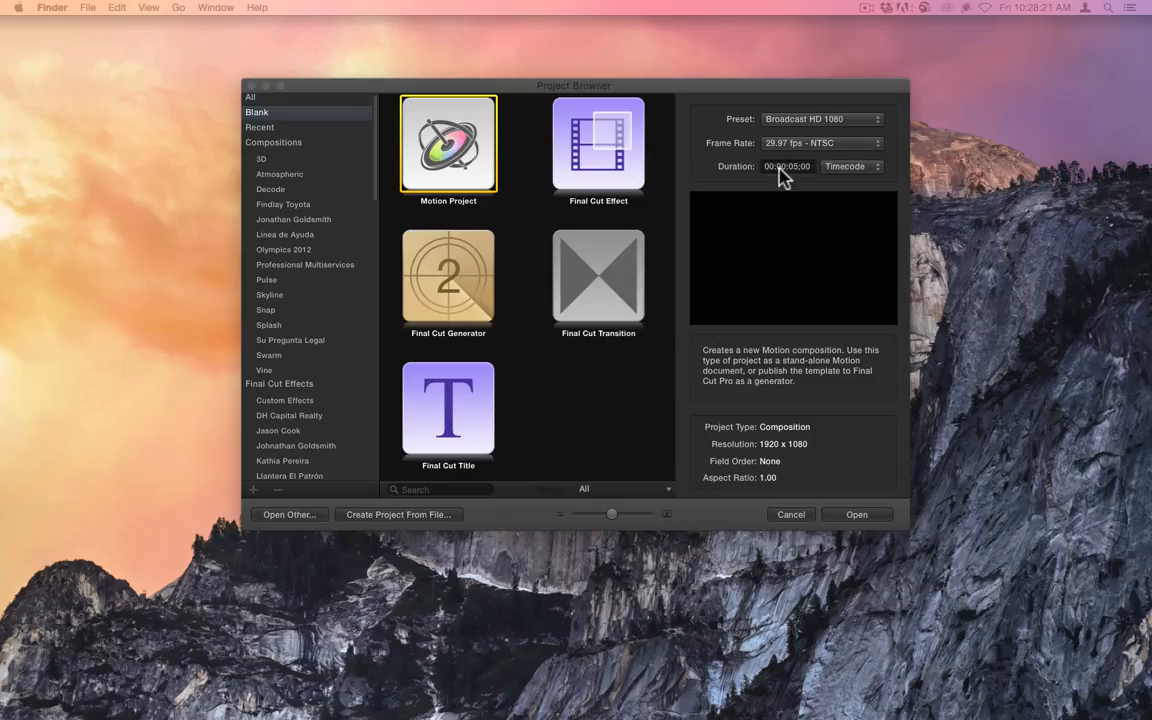
- In Motion, create a blank Motion Project at Broadcast HD 1080, 29.97 fps - NTSC, and set the canvas zoom to Fit
click(405, 145)
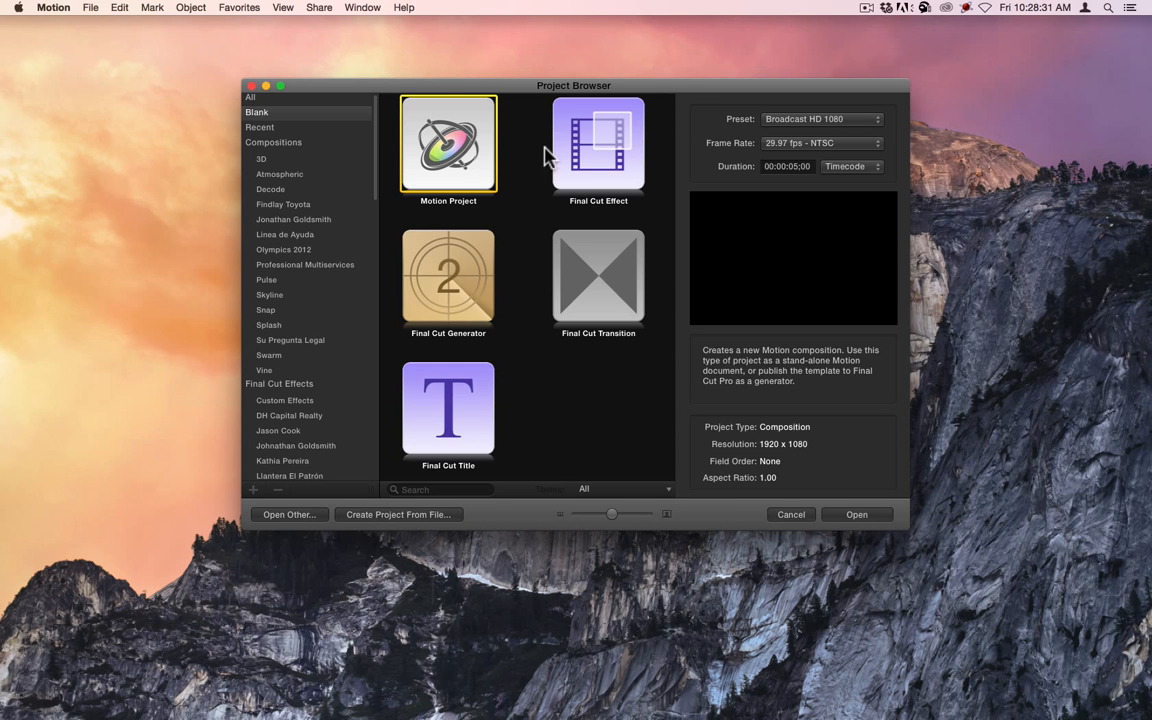
click(855, 516)
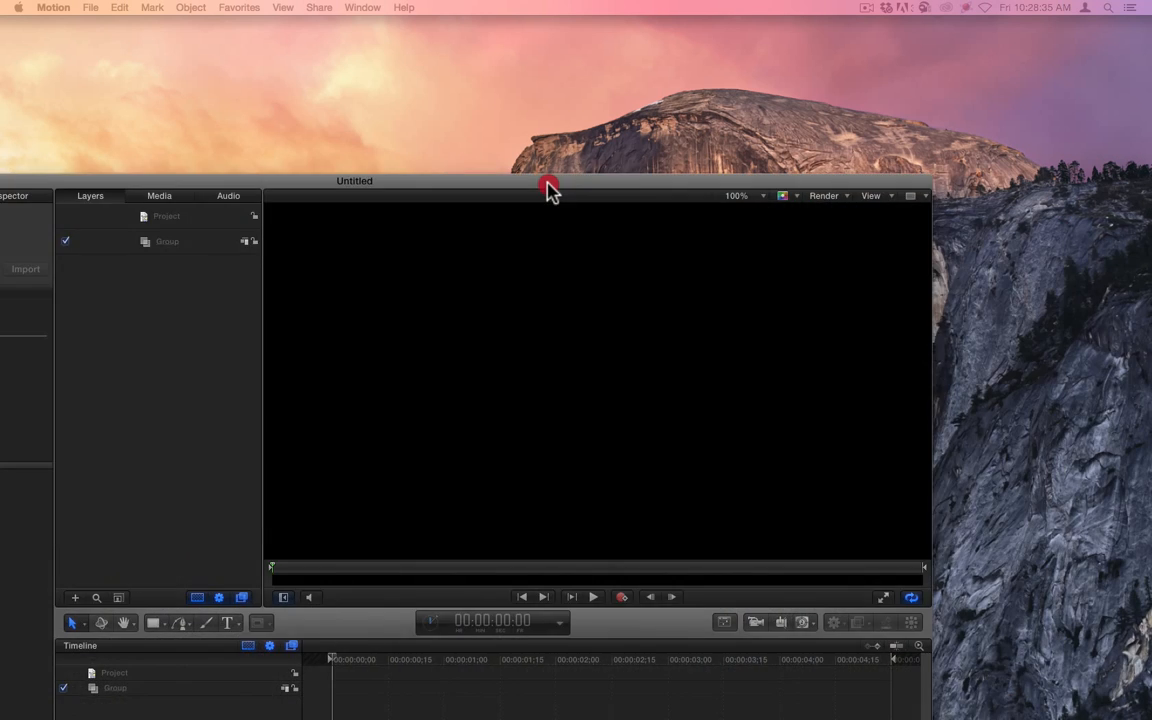
drag(543, 185, 770, 15)
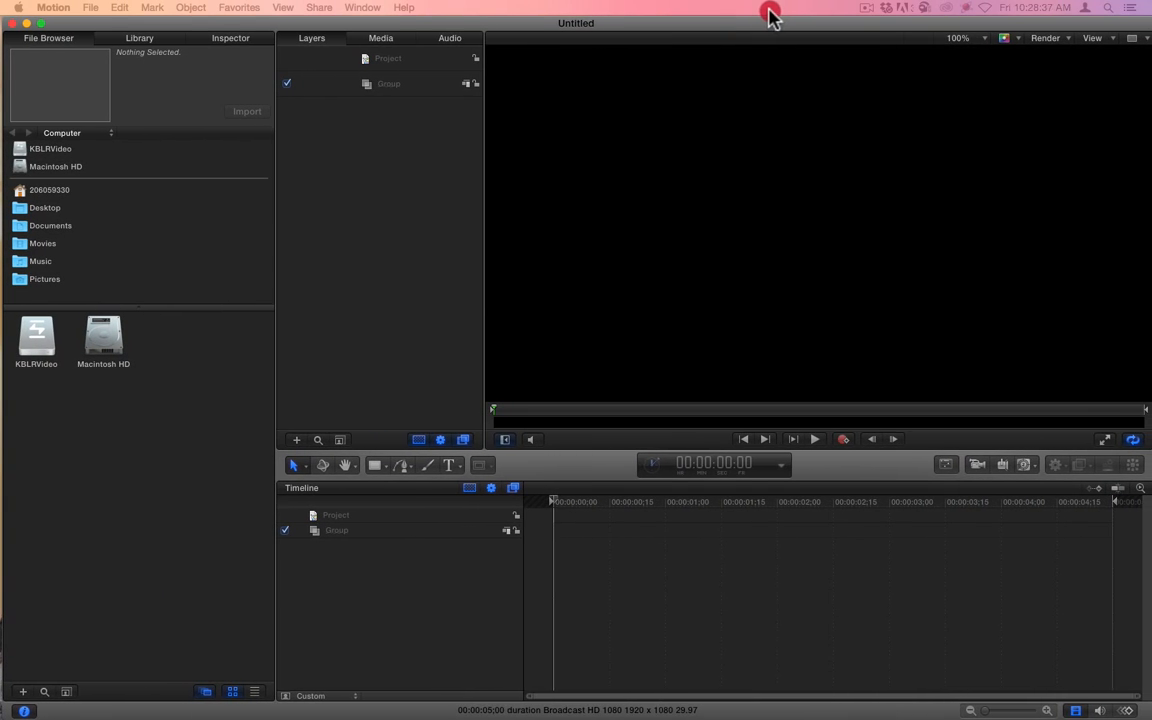
click(958, 38)
click(966, 55)
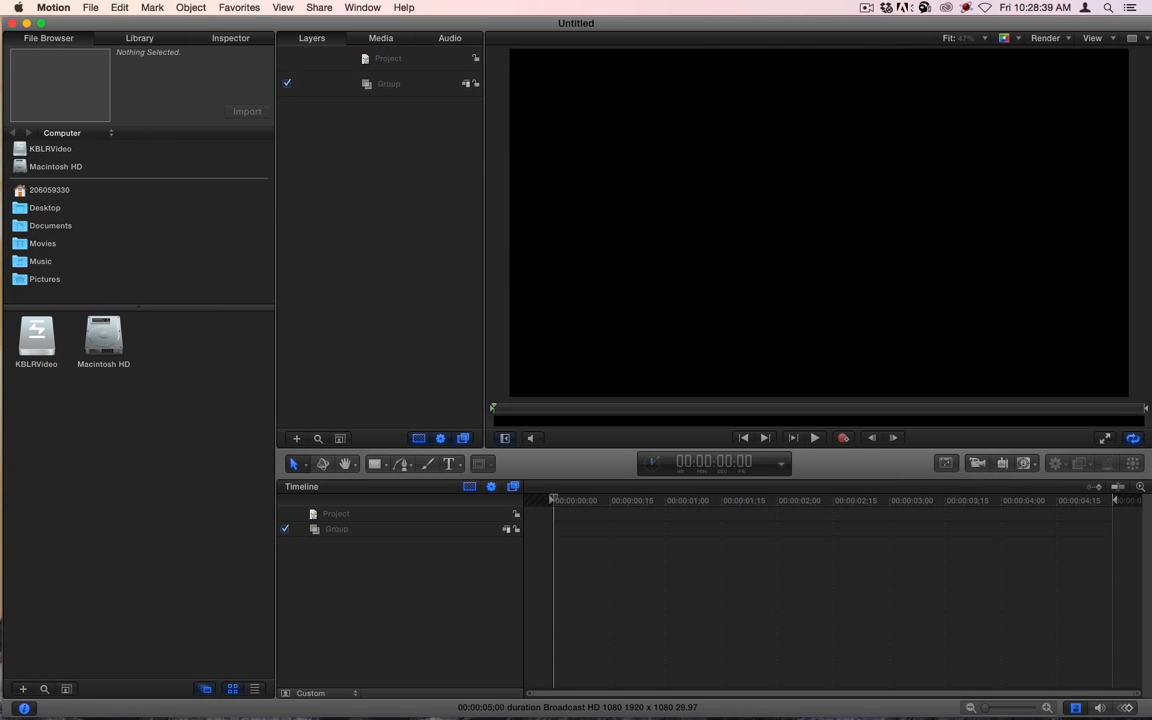
- Show the canvas background as Transparent and add the image Ultimate Auto Care - SP 2015 1.0.png to the Group
click(1020, 40)
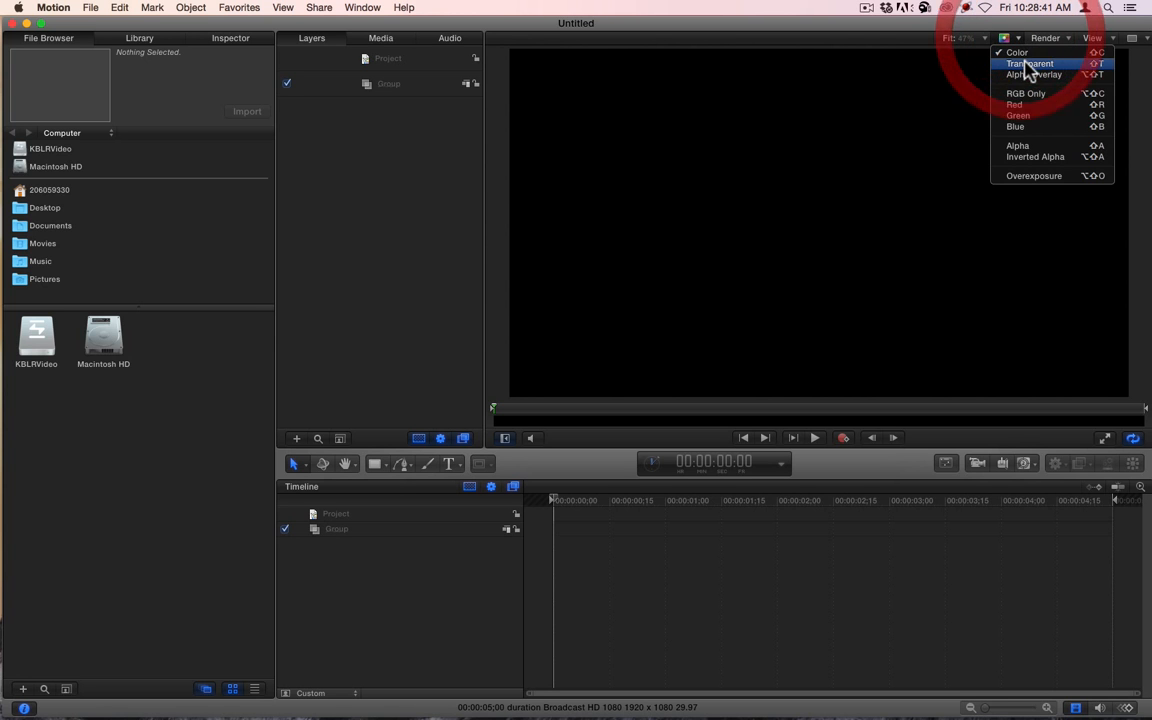
click(1015, 60)
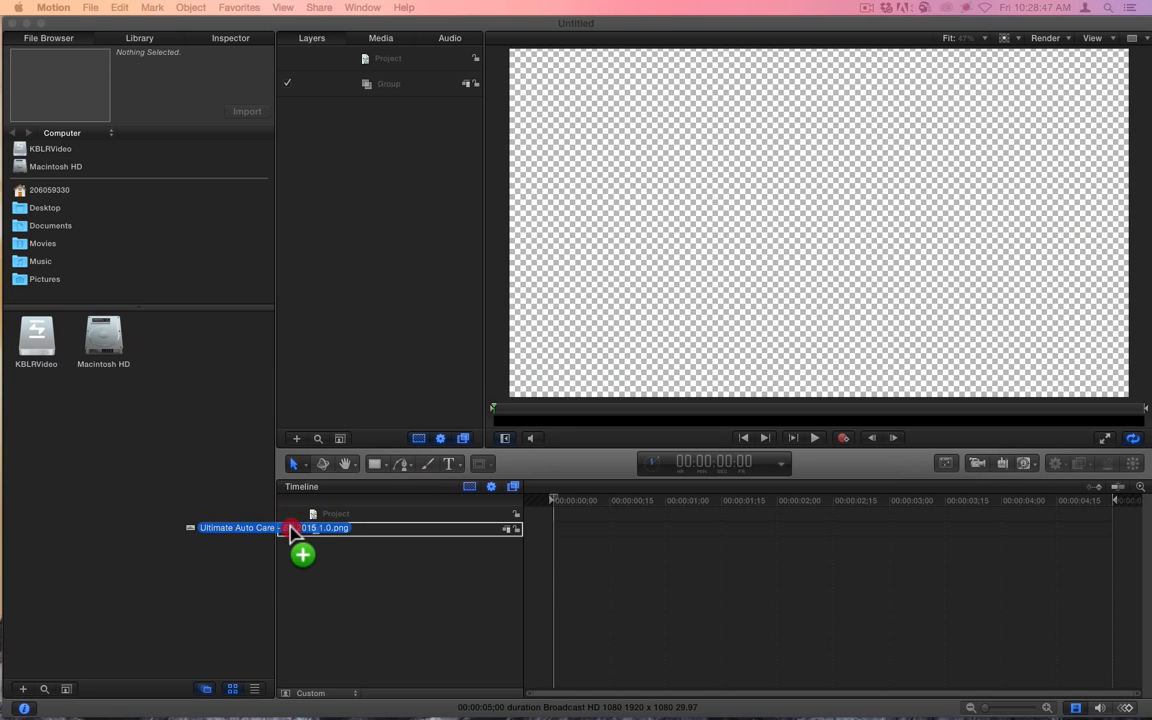
drag(285, 532, 398, 530)
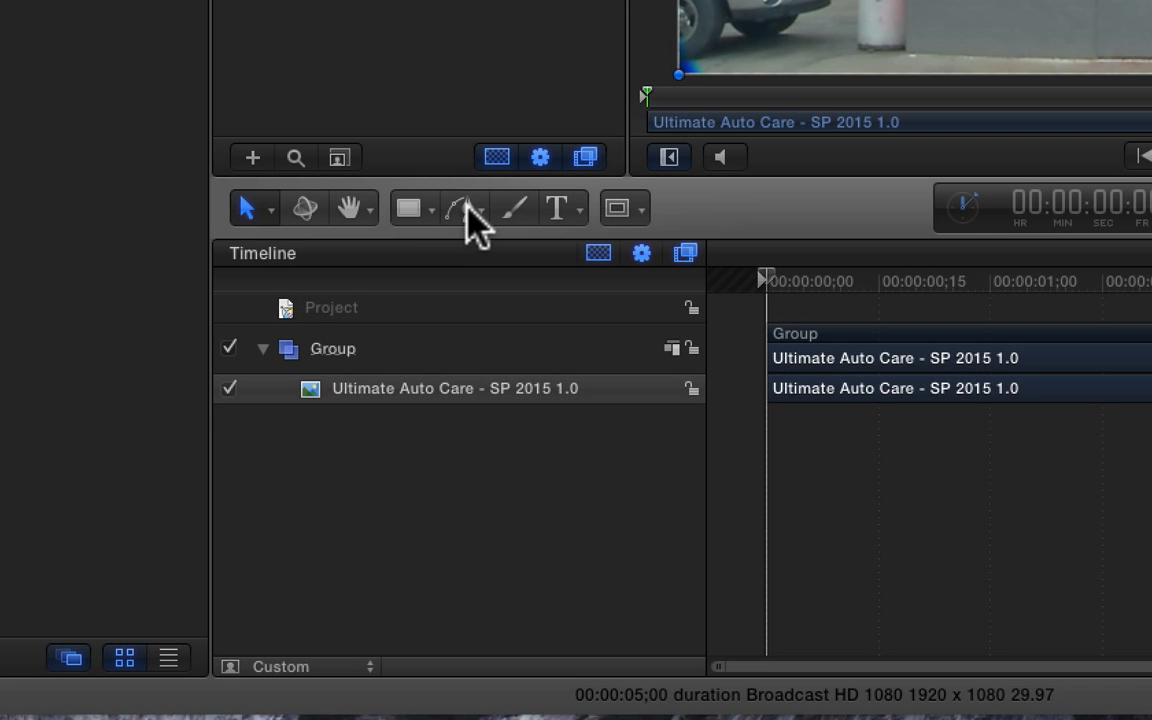
- Draw an open two-point Bezier line beneath the word ULTIMATE on the building sign and turn off its fill
click(456, 204)
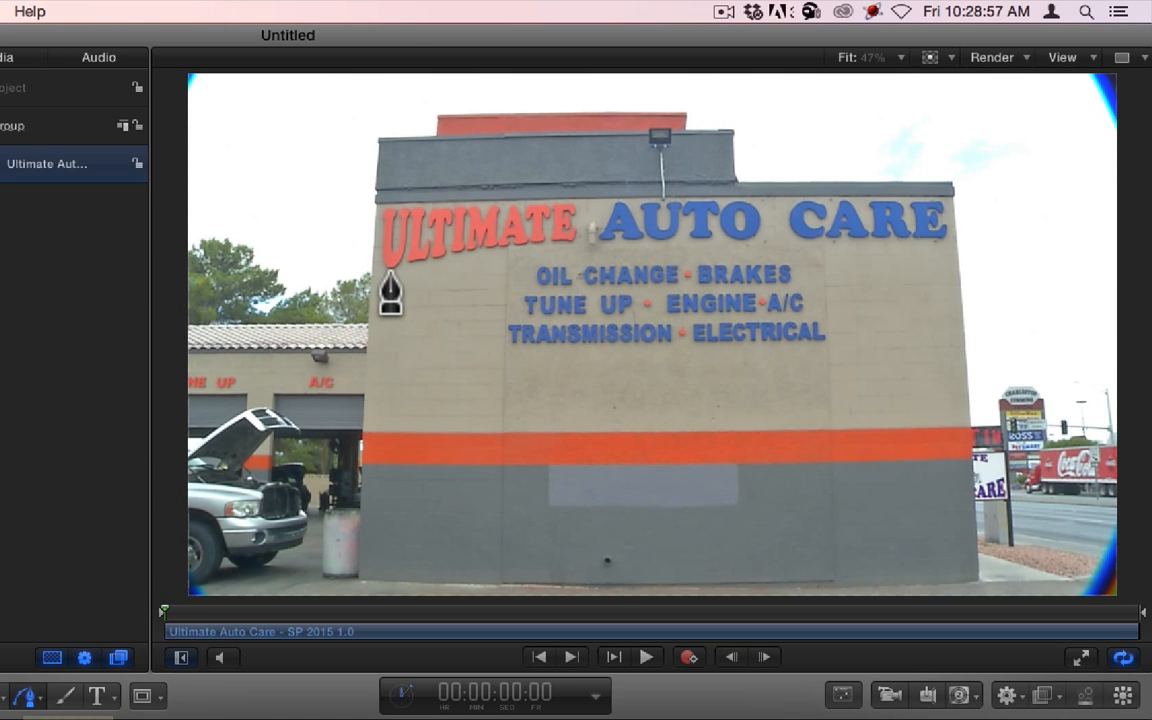
click(380, 287)
click(577, 246)
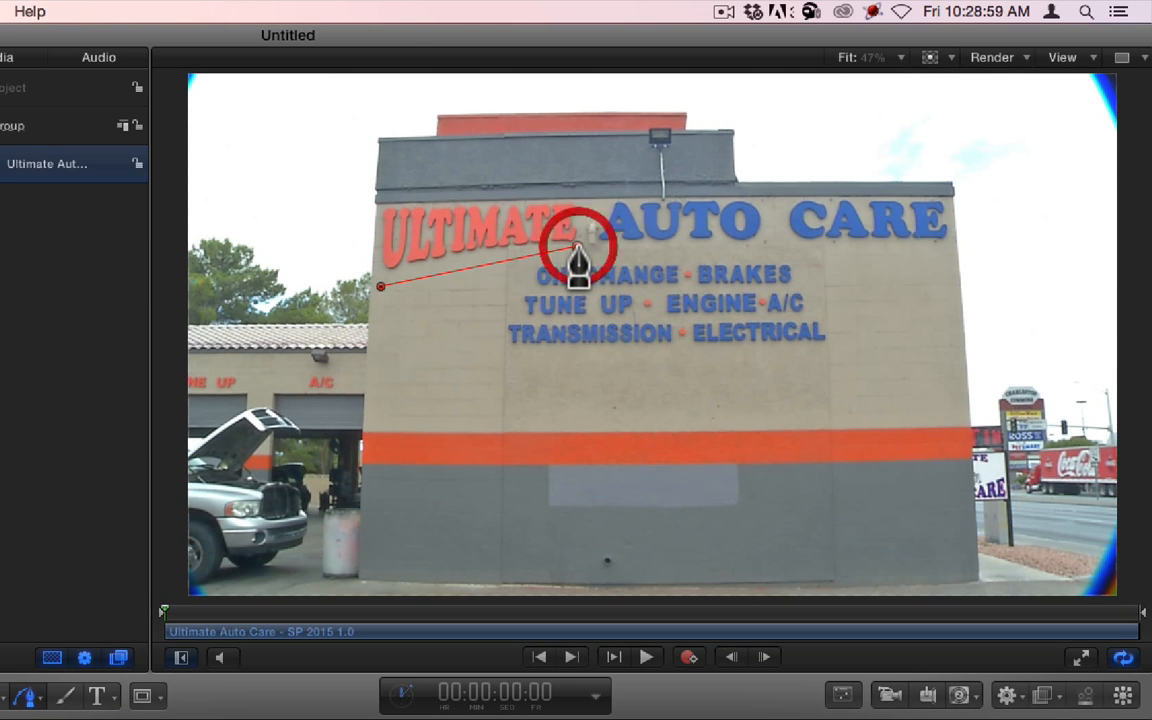
key(Return)
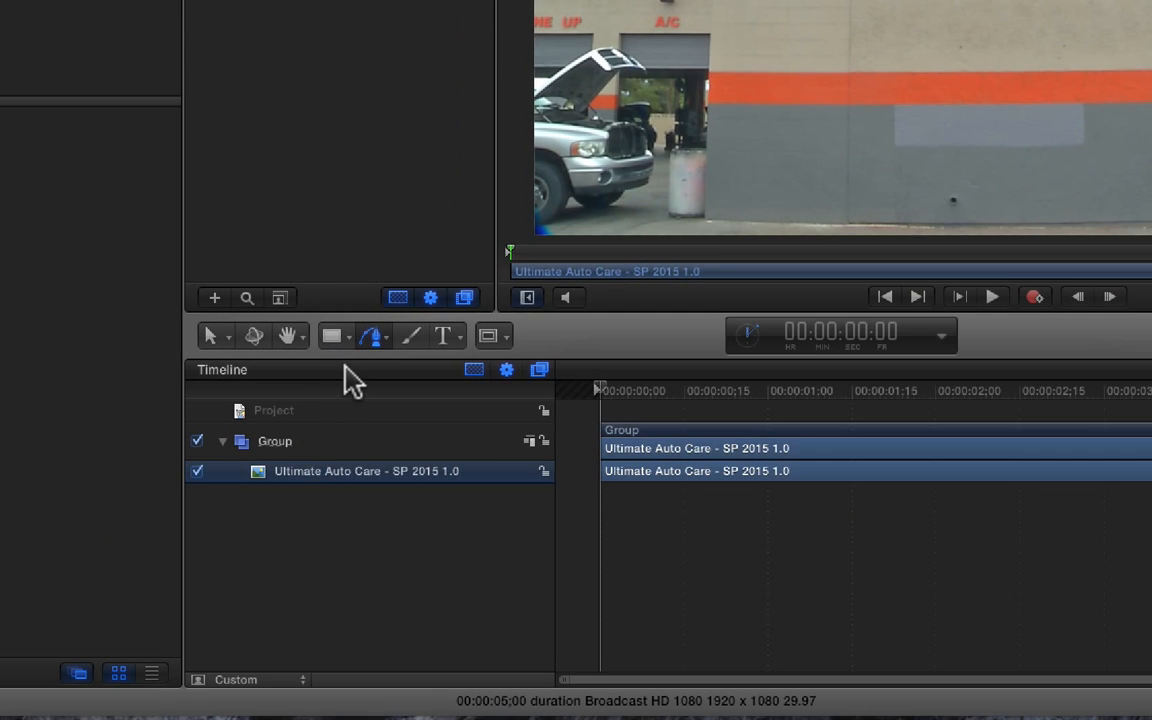
click(221, 501)
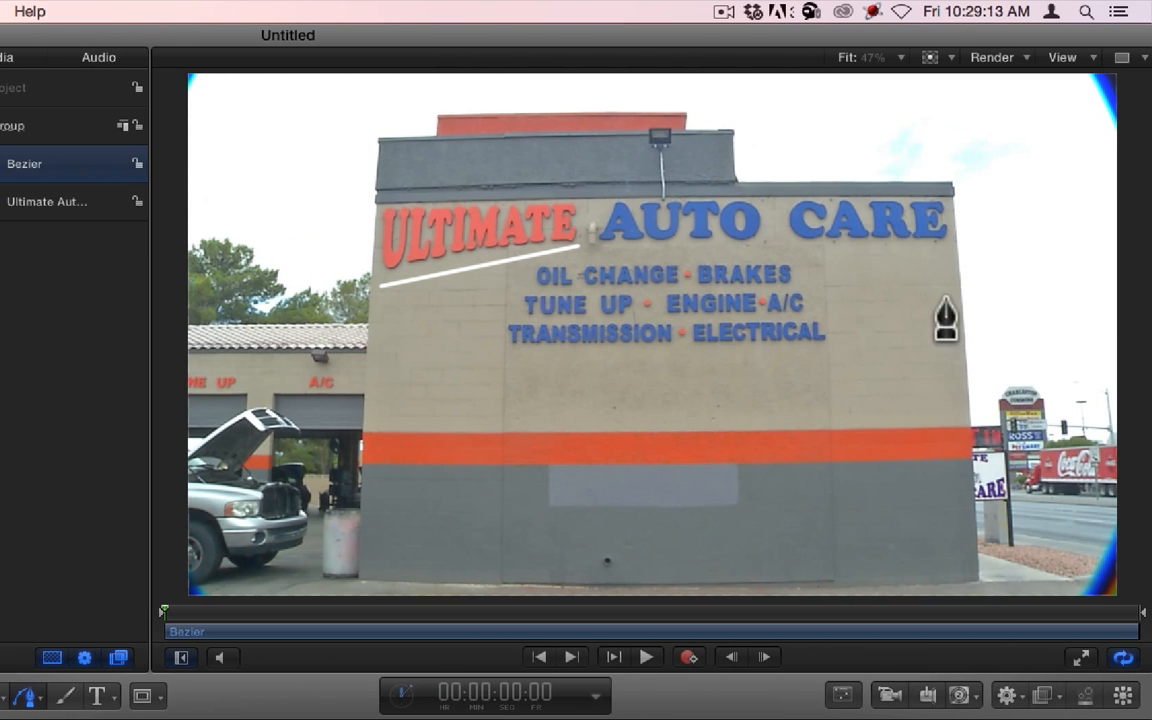
click(383, 285)
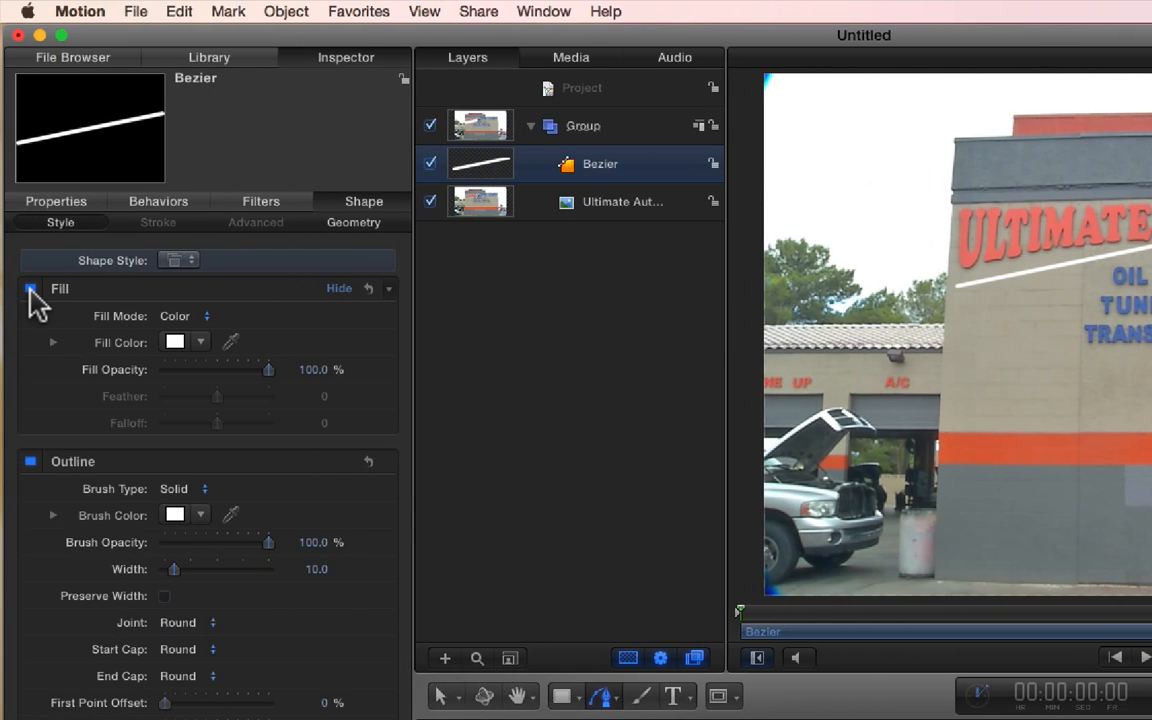
click(30, 290)
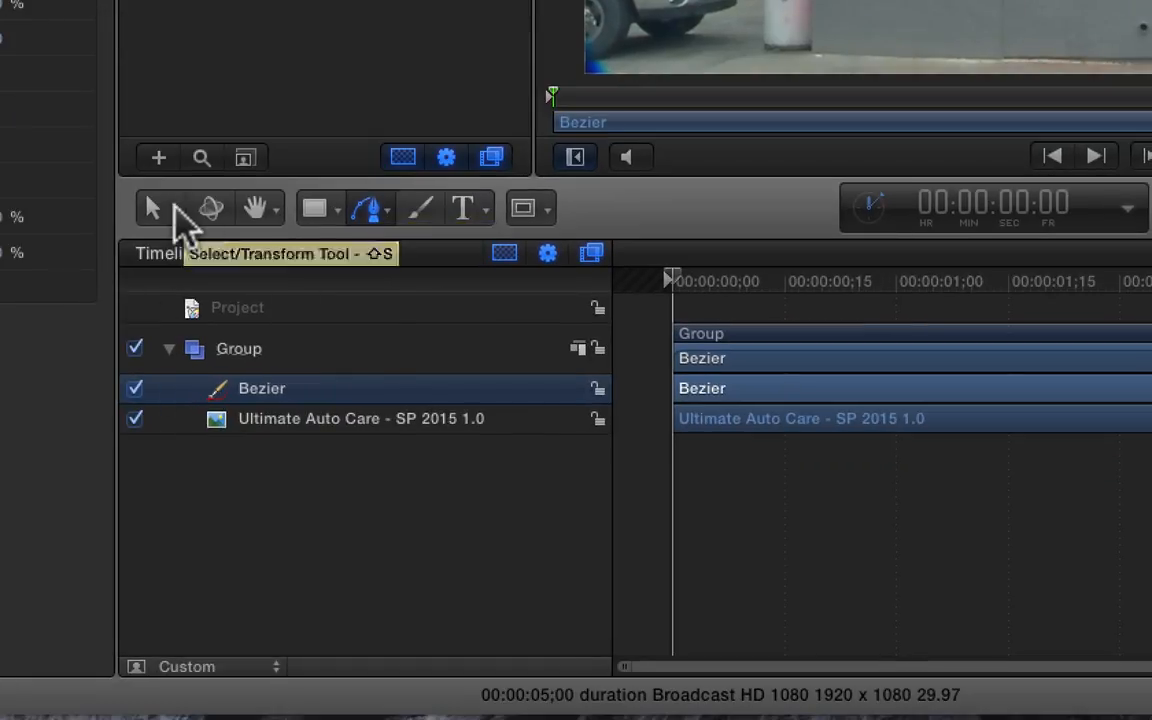
- Enter Edit Points for the Bezier line and set both of its end points to Smooth
click(175, 207)
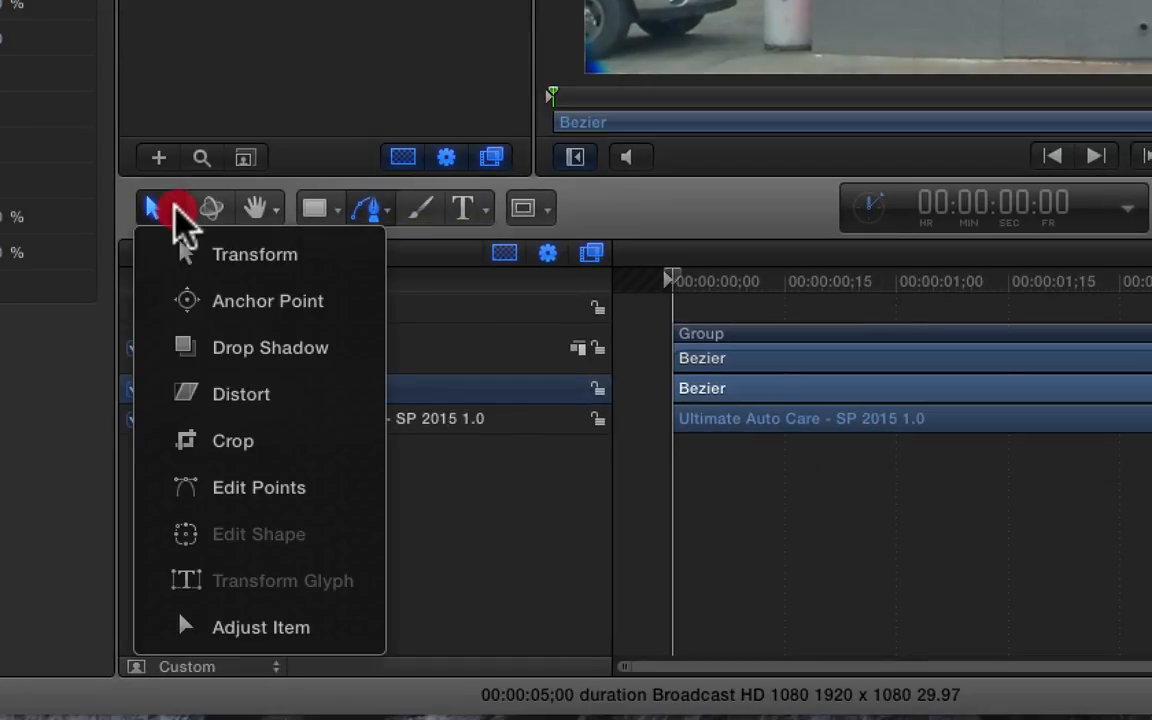
drag(178, 218, 218, 492)
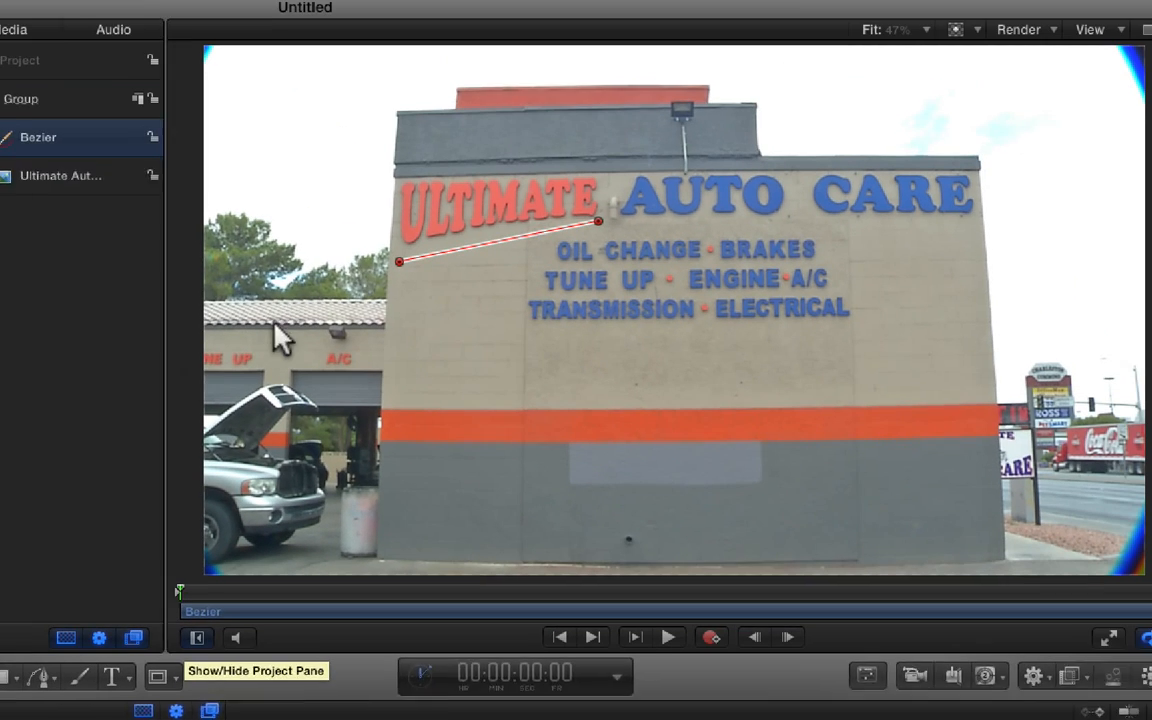
right_click(400, 263)
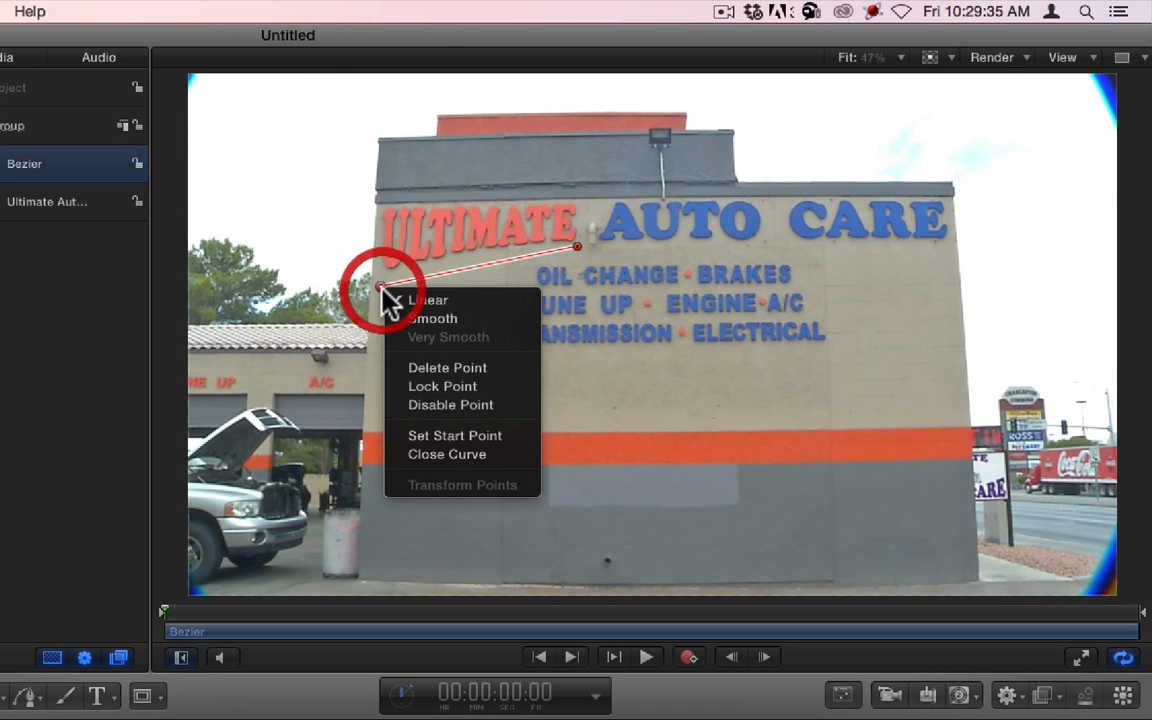
click(413, 319)
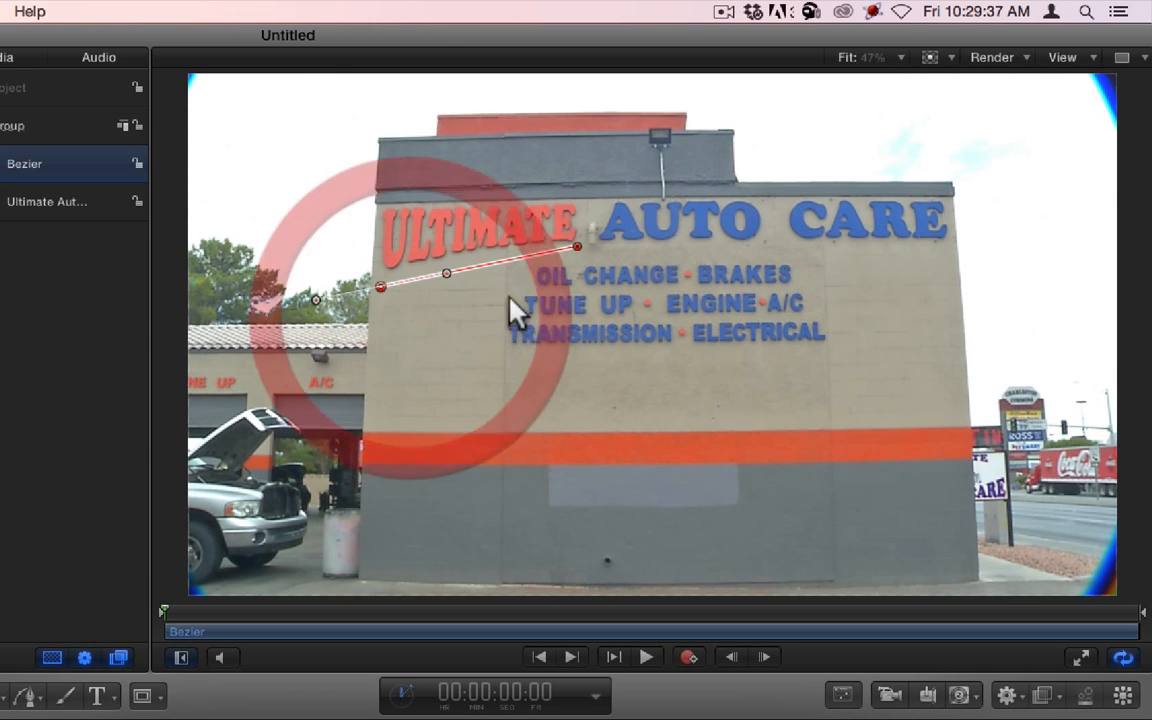
right_click(577, 247)
click(608, 284)
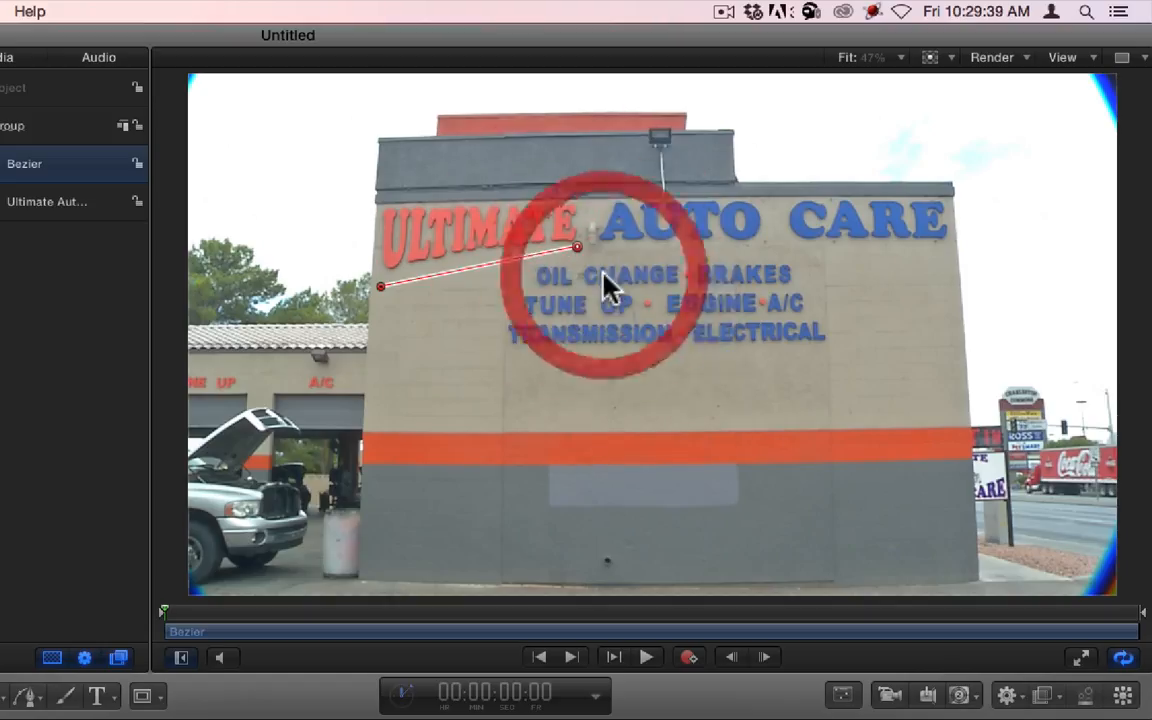
- Adjust the tangent handles at both ends of the line to bend it into a gentle upward arch beneath ULTIMATE
mouse_move(512, 263)
mouse_down()
mouse_move(514, 220)
mouse_move(537, 208)
mouse_move(484, 234)
mouse_move(496, 249)
mouse_up()
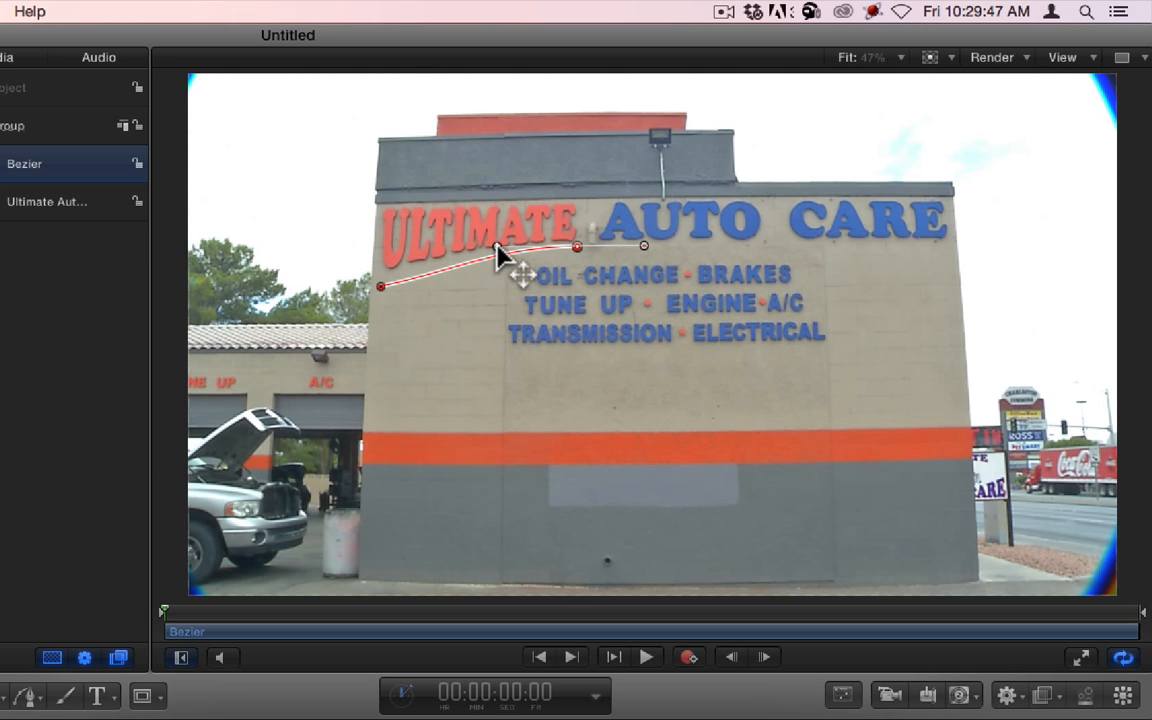
mouse_move(380, 288)
mouse_down()
mouse_move(449, 294)
mouse_move(447, 262)
mouse_move(380, 287)
mouse_up()
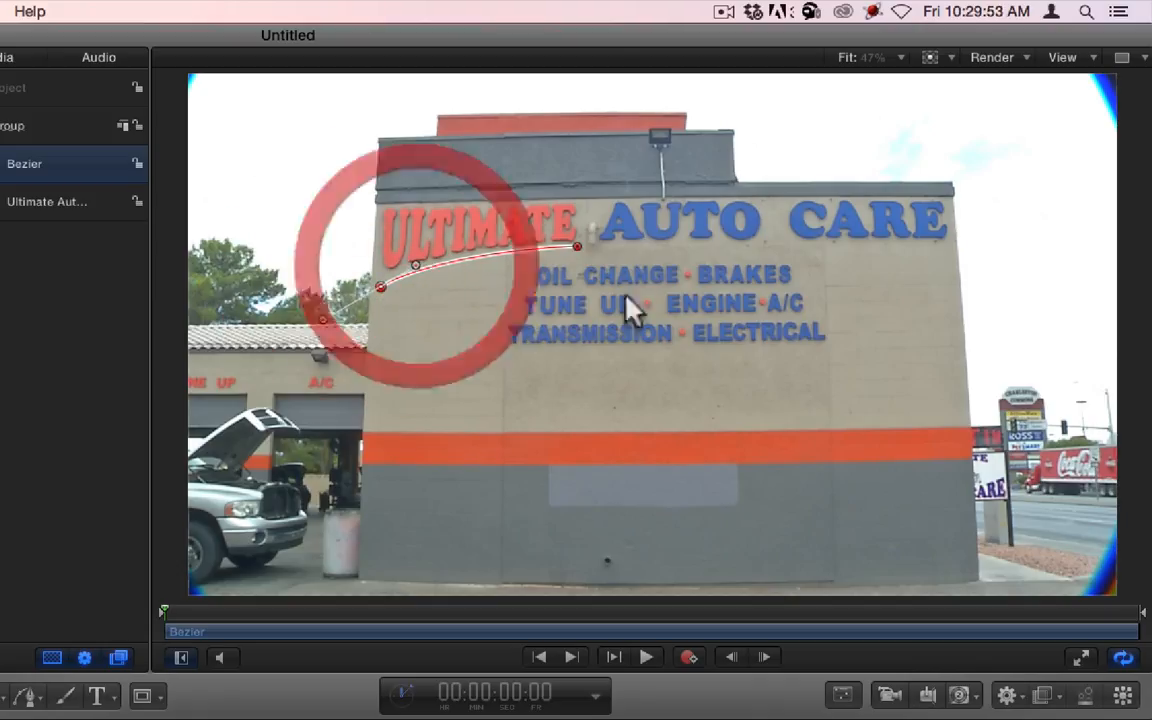
click(577, 247)
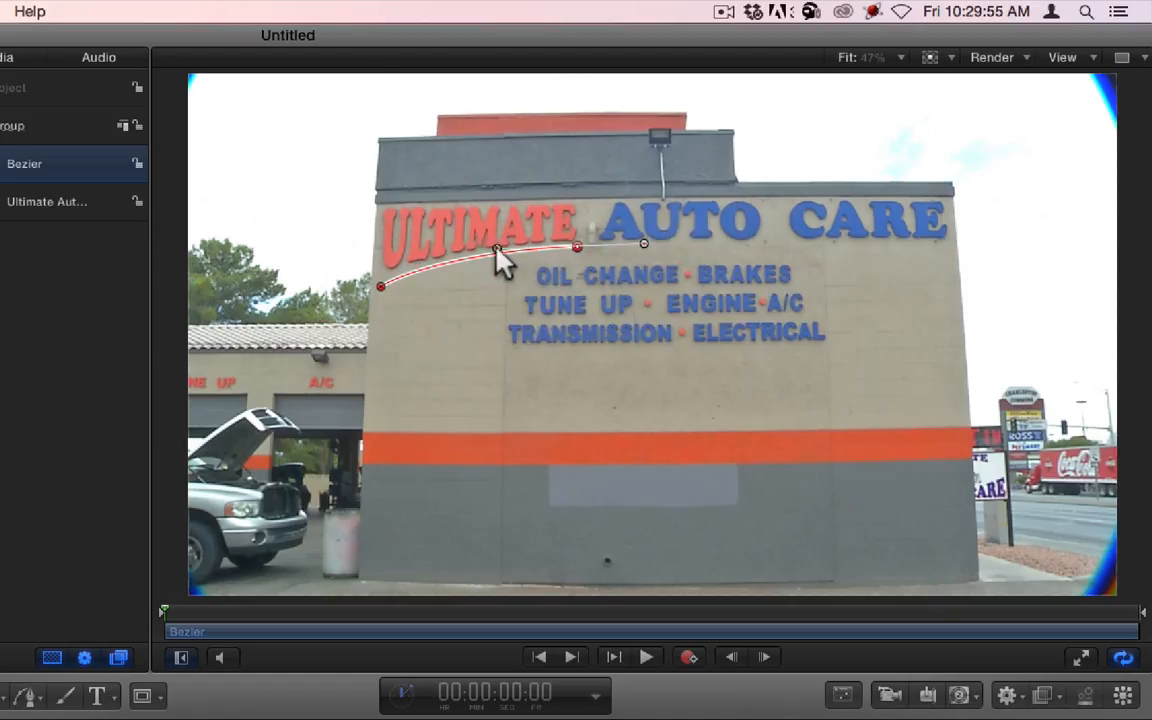
click(497, 249)
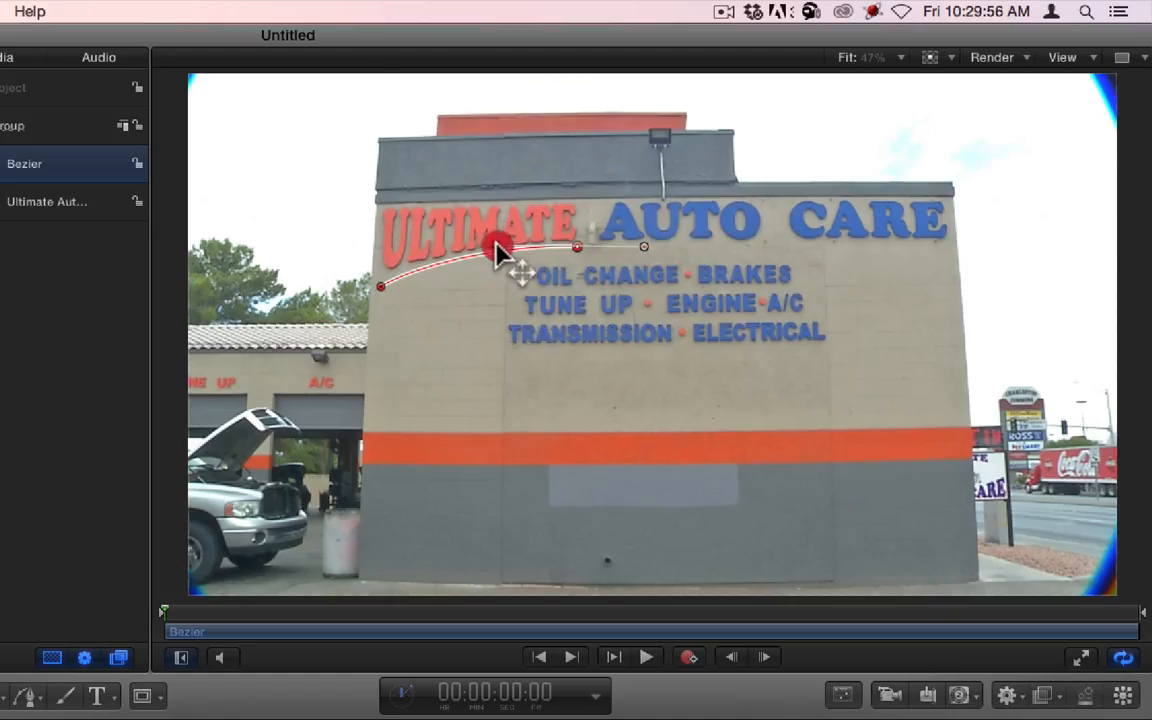
- Reshape the line into an S-curve by pulling the start point's tangent downward and slightly lengthening the end point's tangent
click(377, 283)
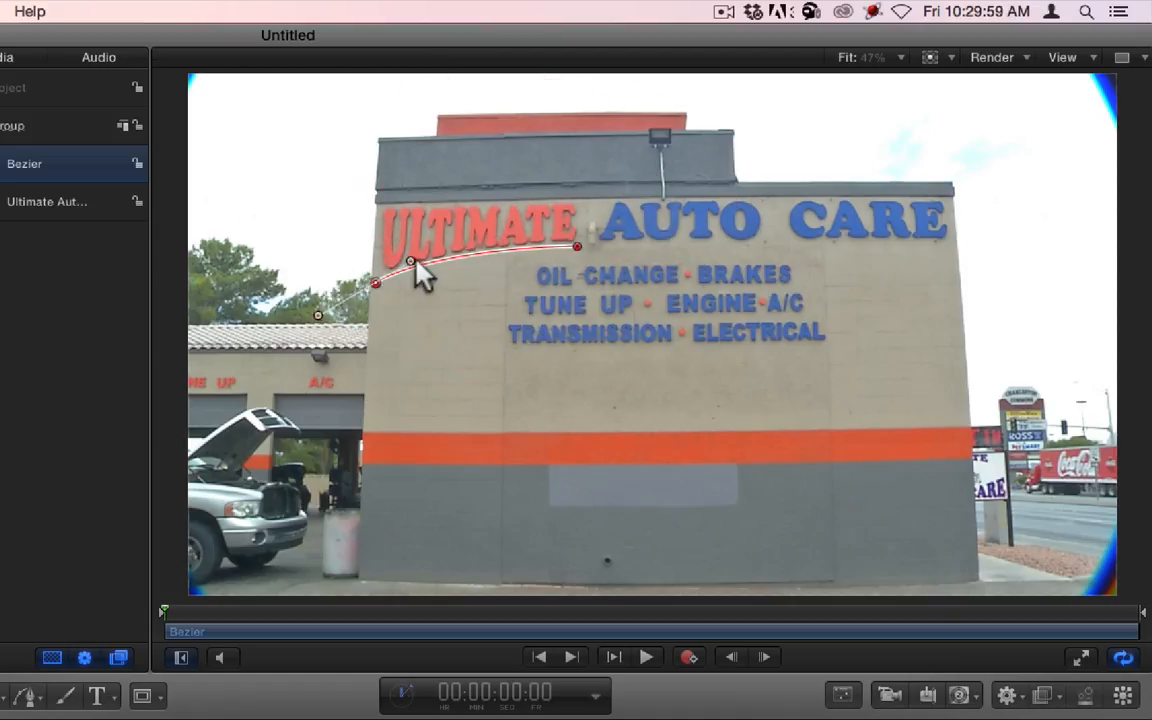
drag(410, 261, 408, 362)
click(576, 246)
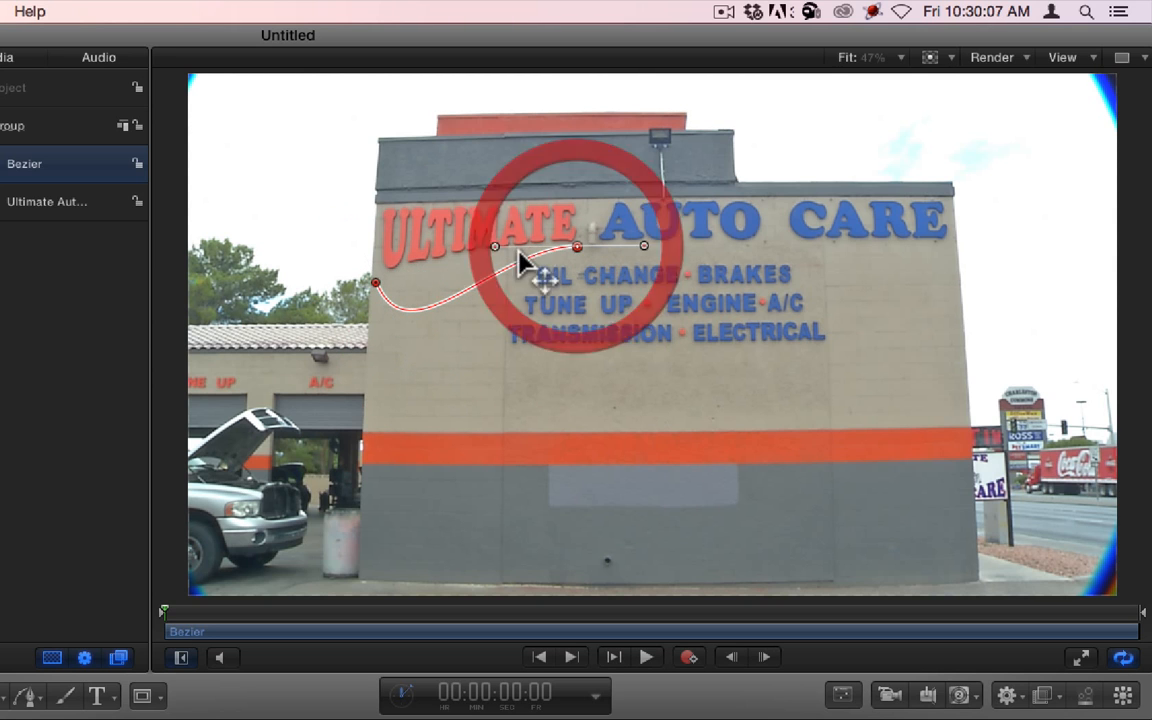
mouse_move(494, 246)
mouse_down()
mouse_move(558, 355)
mouse_move(546, 244)
mouse_move(523, 233)
mouse_move(482, 248)
mouse_up()
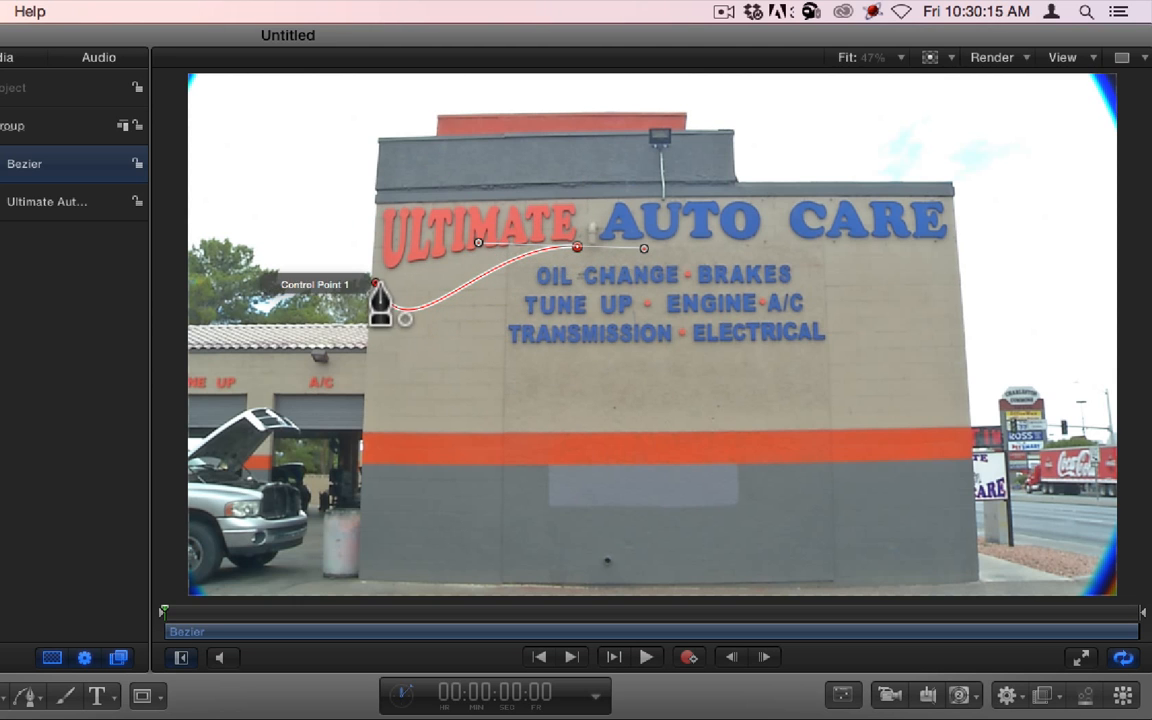
- Bend the line's tangents upward and move the start point beside the end point below ULTIMATE's last letter to form a small loop
drag(375, 283, 643, 153)
click(578, 248)
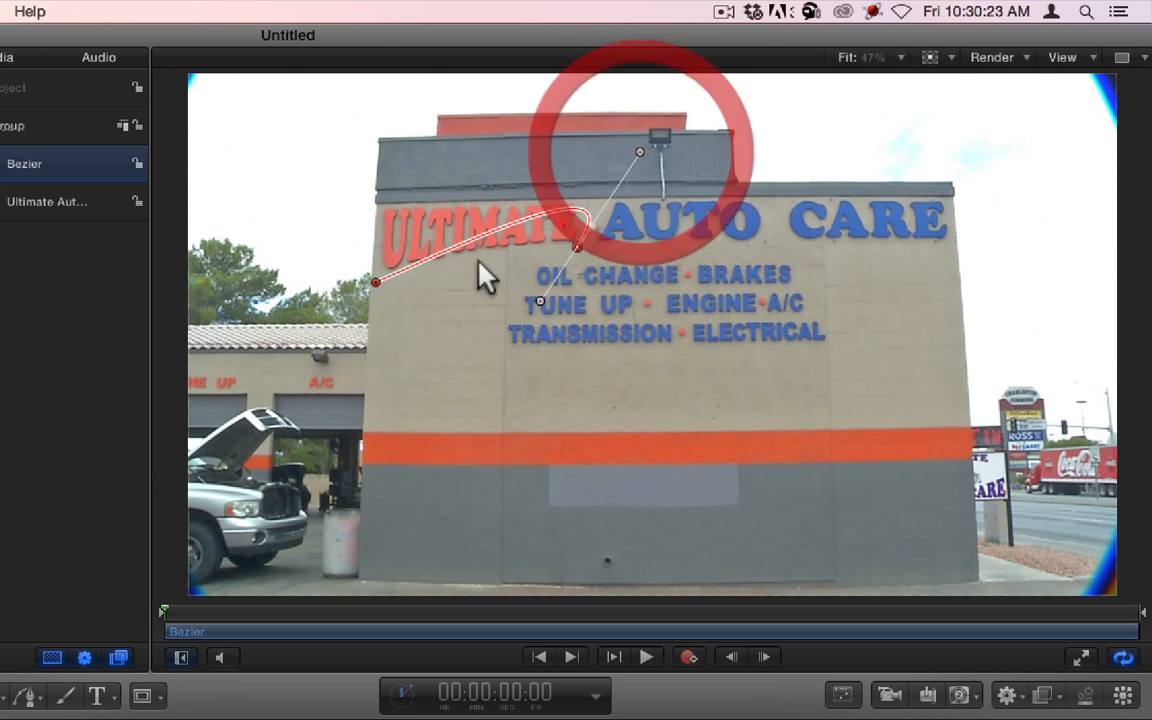
click(375, 285)
drag(424, 262, 294, 128)
drag(371, 277, 566, 248)
drag(484, 97, 452, 183)
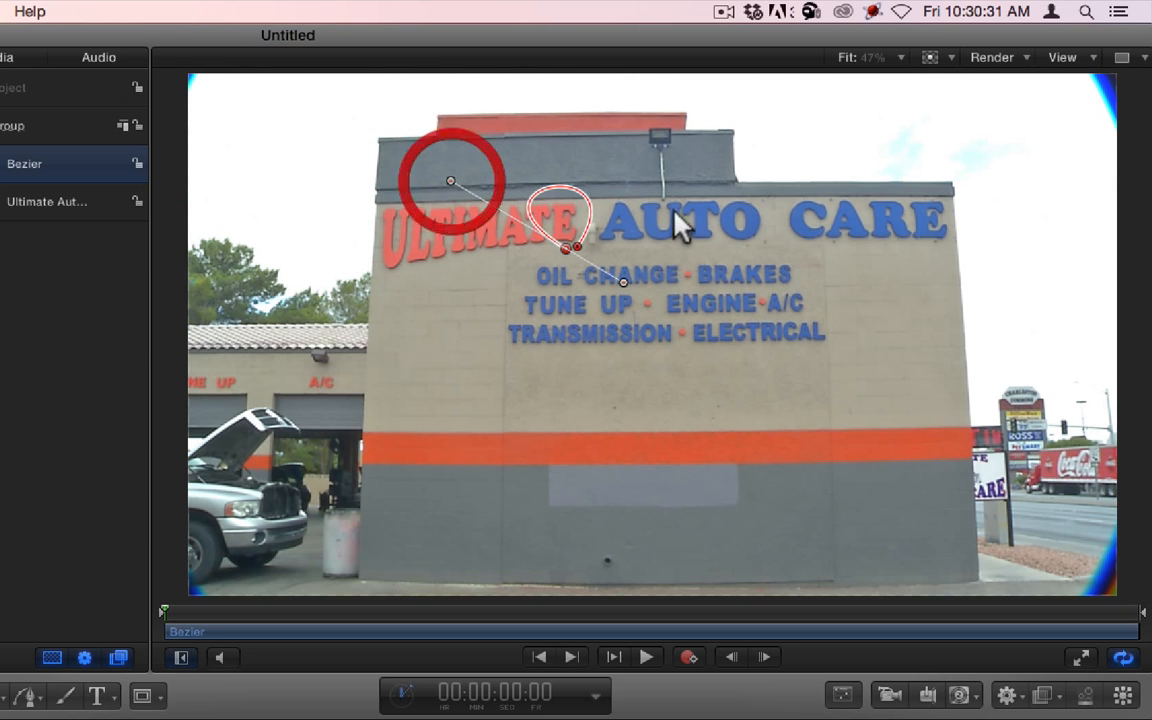
- Enlarge and round the loop by extending both points' tangent handles up and outward above the sign
click(580, 247)
drag(640, 154, 750, 116)
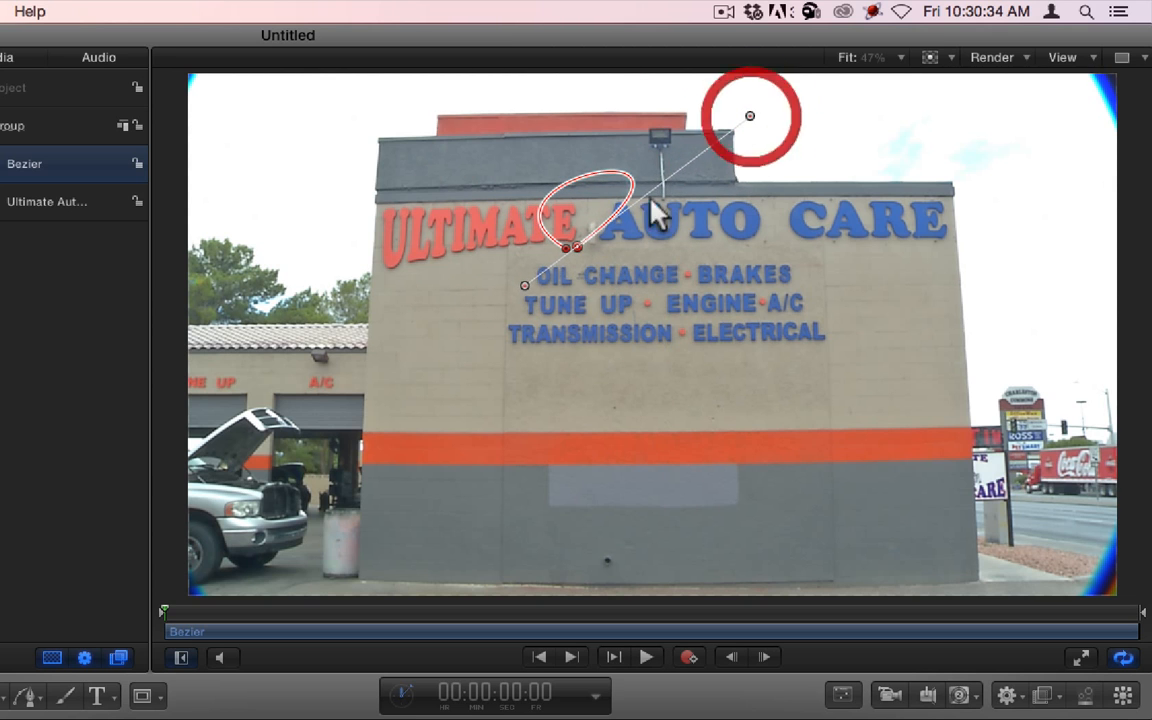
click(566, 248)
drag(450, 183, 416, 99)
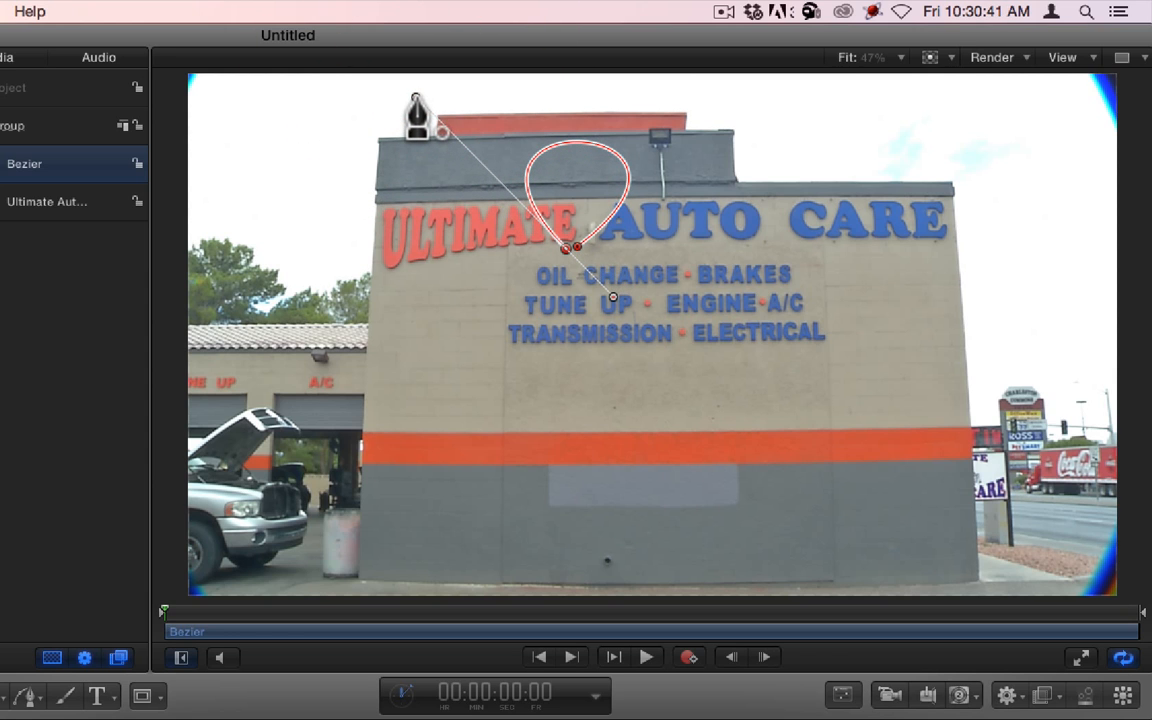
- Move the line's start point below the U of ULTIMATE and swing the end point's tangent back toward it, over the letters
drag(566, 248, 387, 276)
click(578, 246)
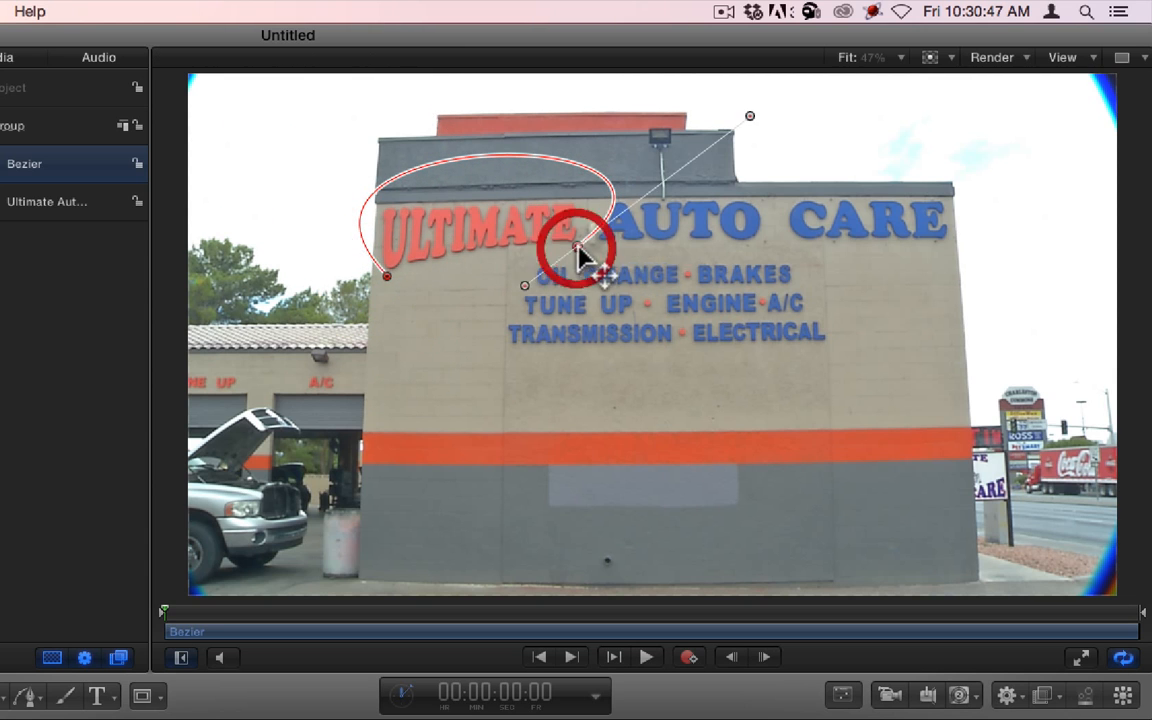
drag(752, 118, 489, 193)
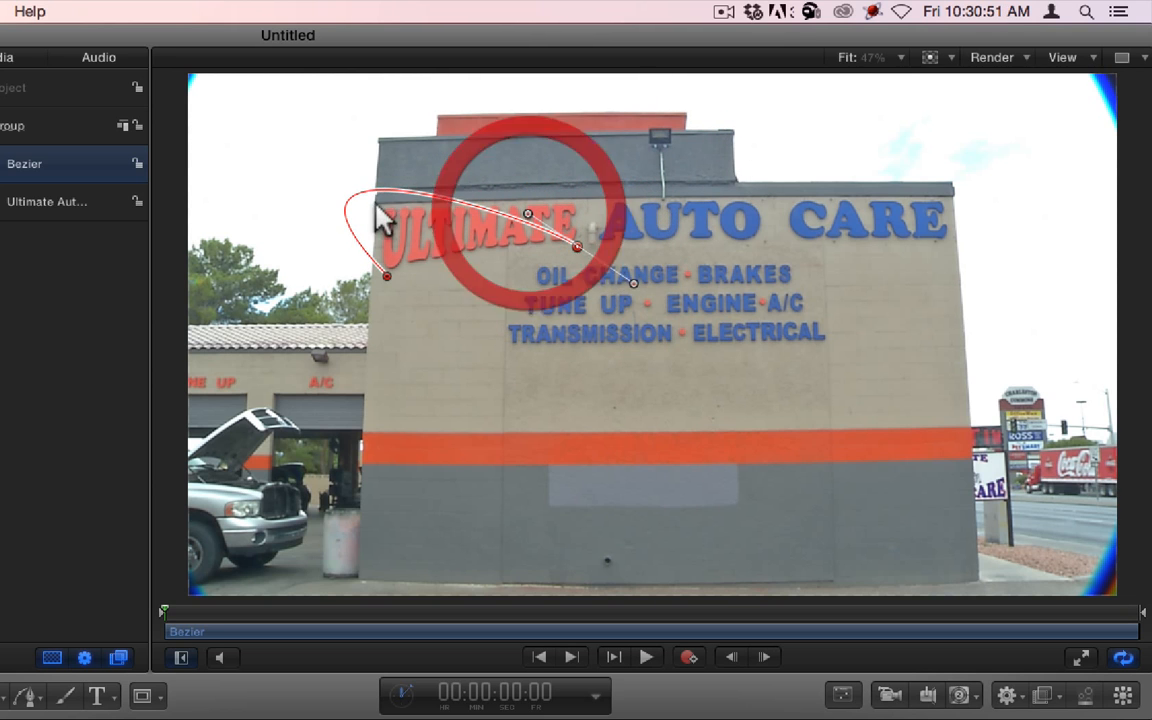
- Flatten the tangents of both points into a shallow arch along the underside of ULTIMATE and nudge the start point toward the wall's edge
click(387, 276)
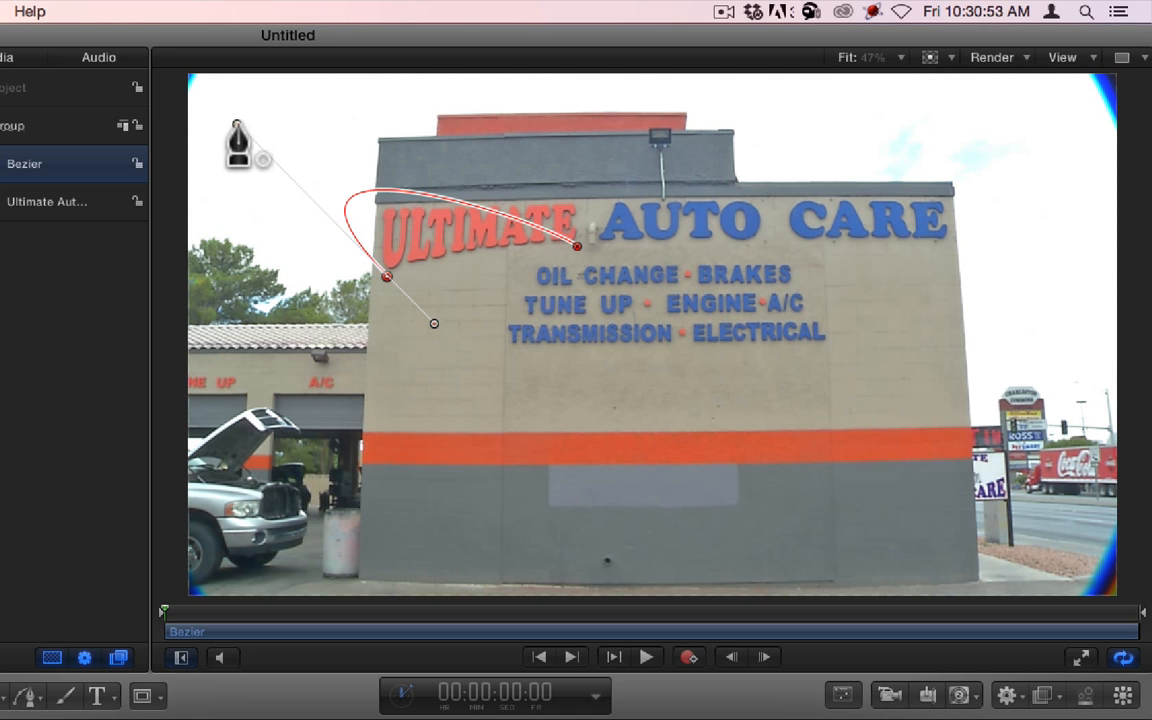
drag(236, 124, 400, 240)
click(577, 245)
drag(525, 217, 517, 242)
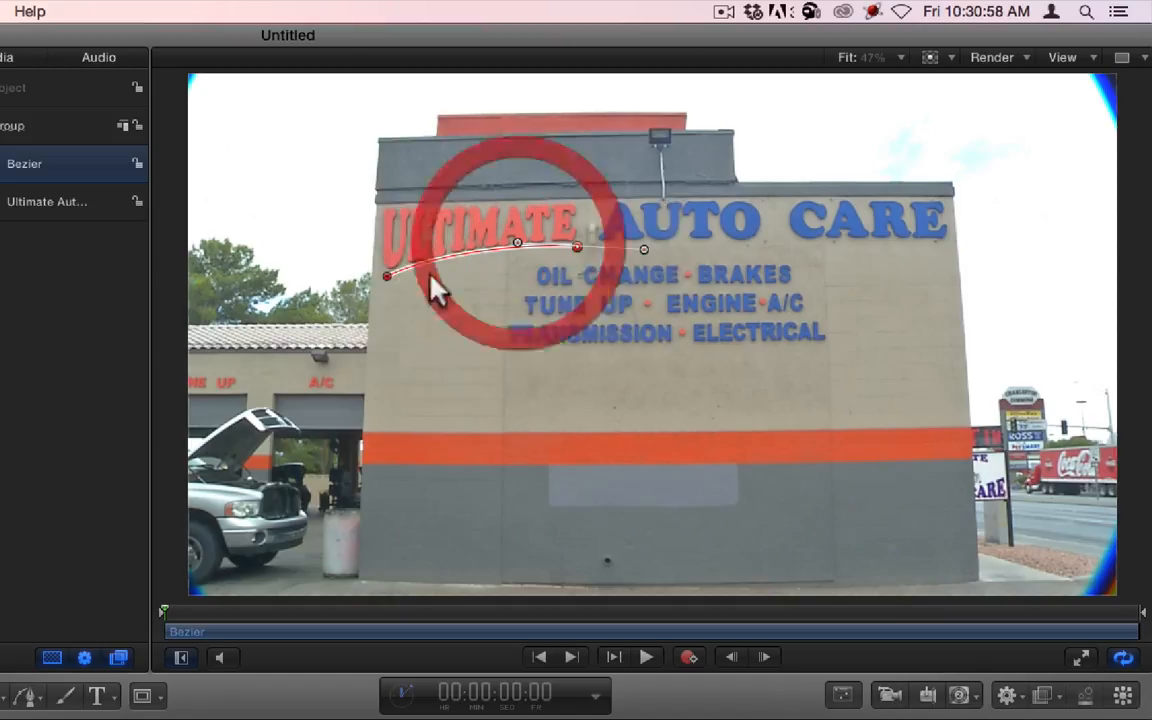
click(515, 248)
drag(387, 276, 432, 257)
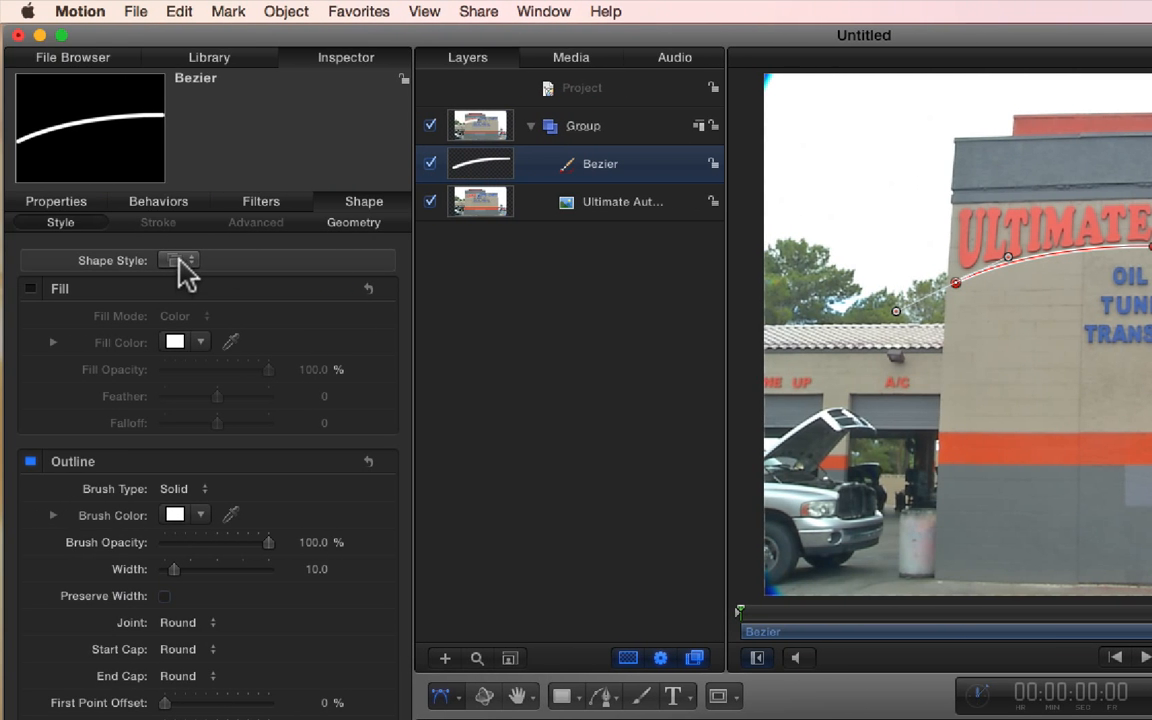
- Apply the Rings shape style from the Textural presets to the Bezier line
click(182, 261)
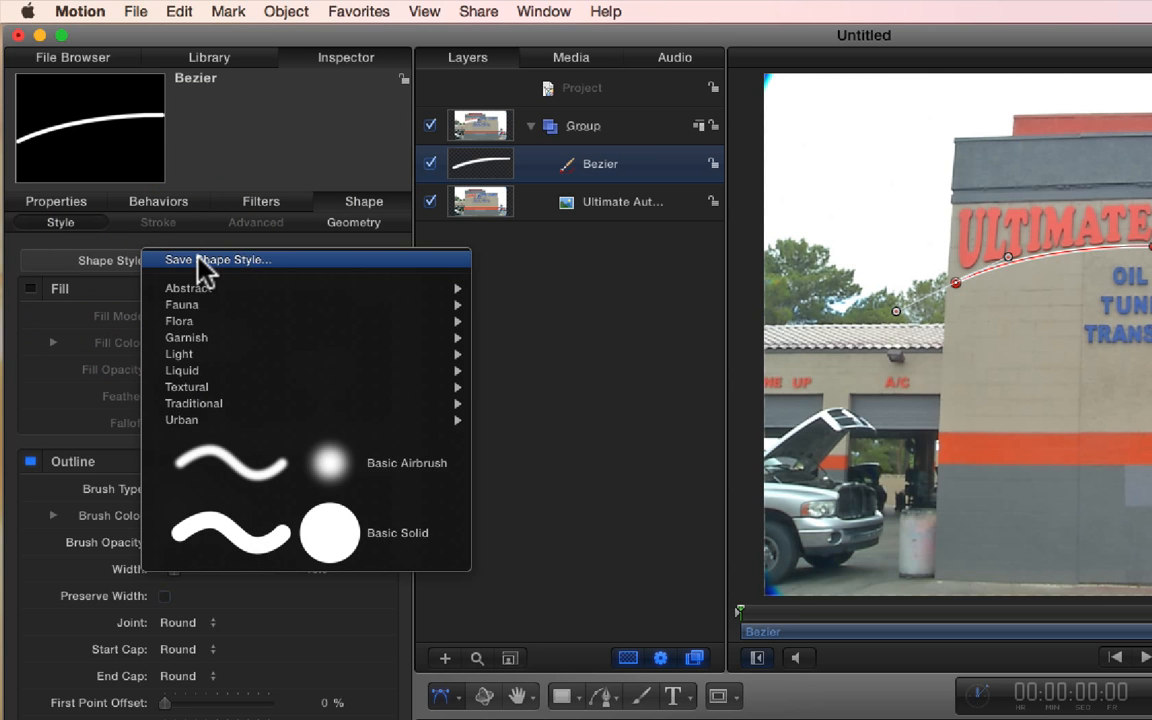
mouse_move(215, 288)
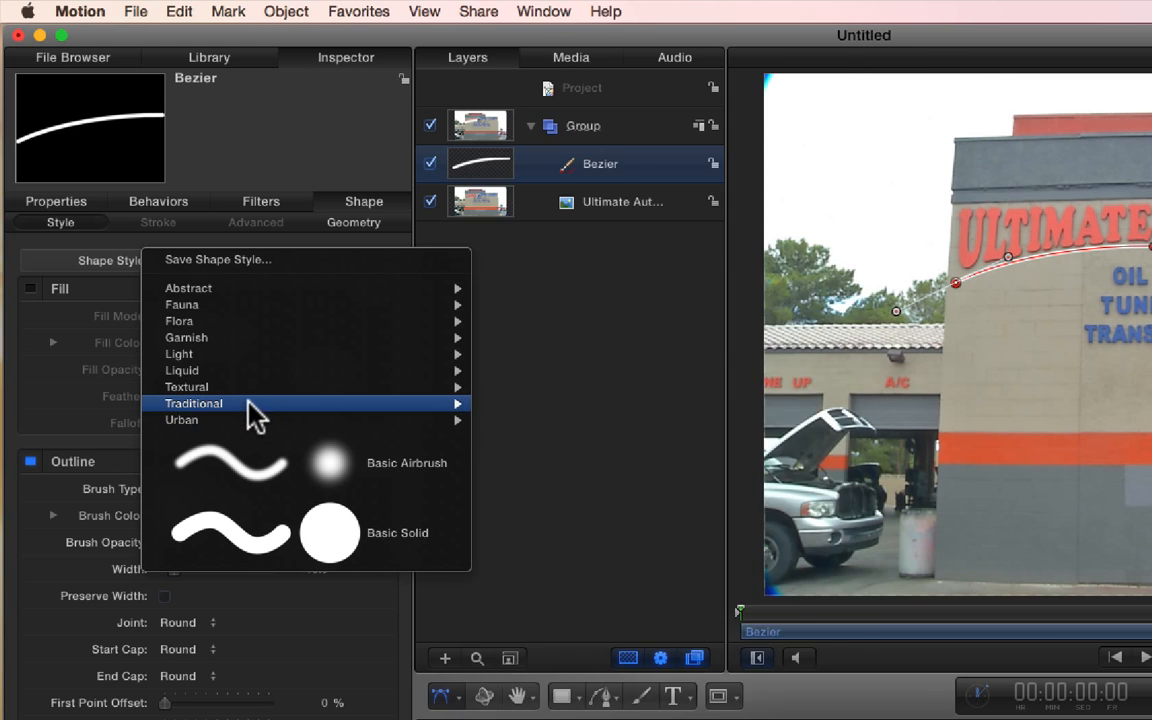
mouse_move(362, 398)
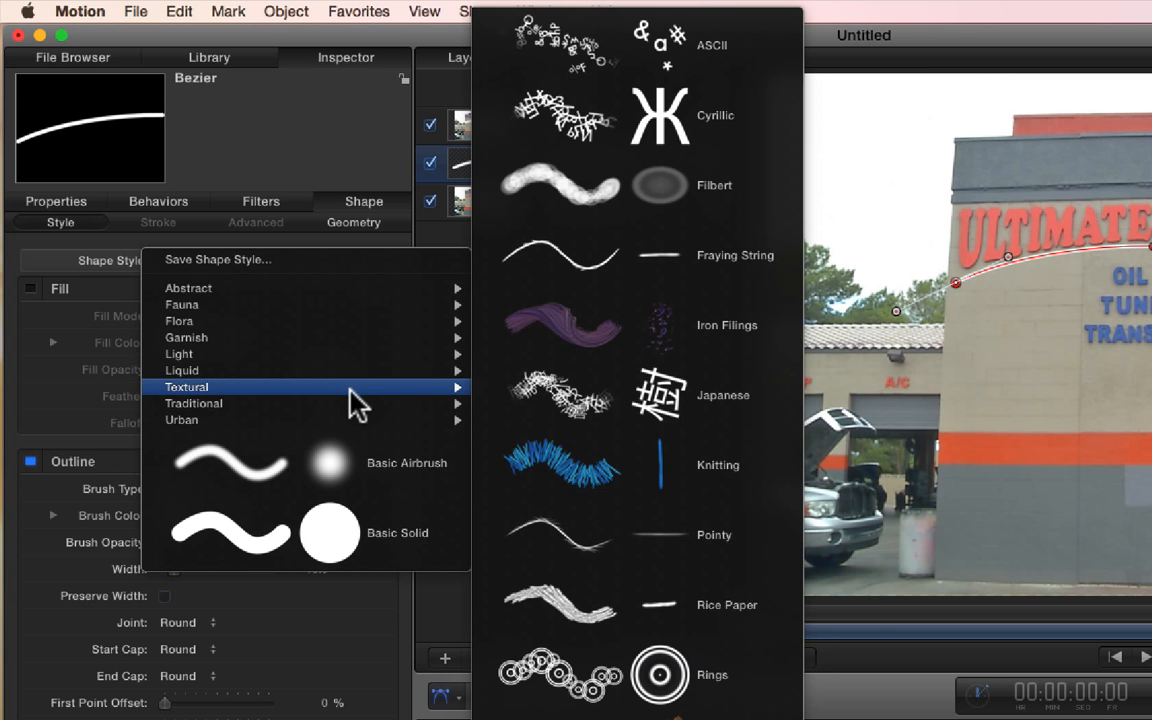
click(657, 688)
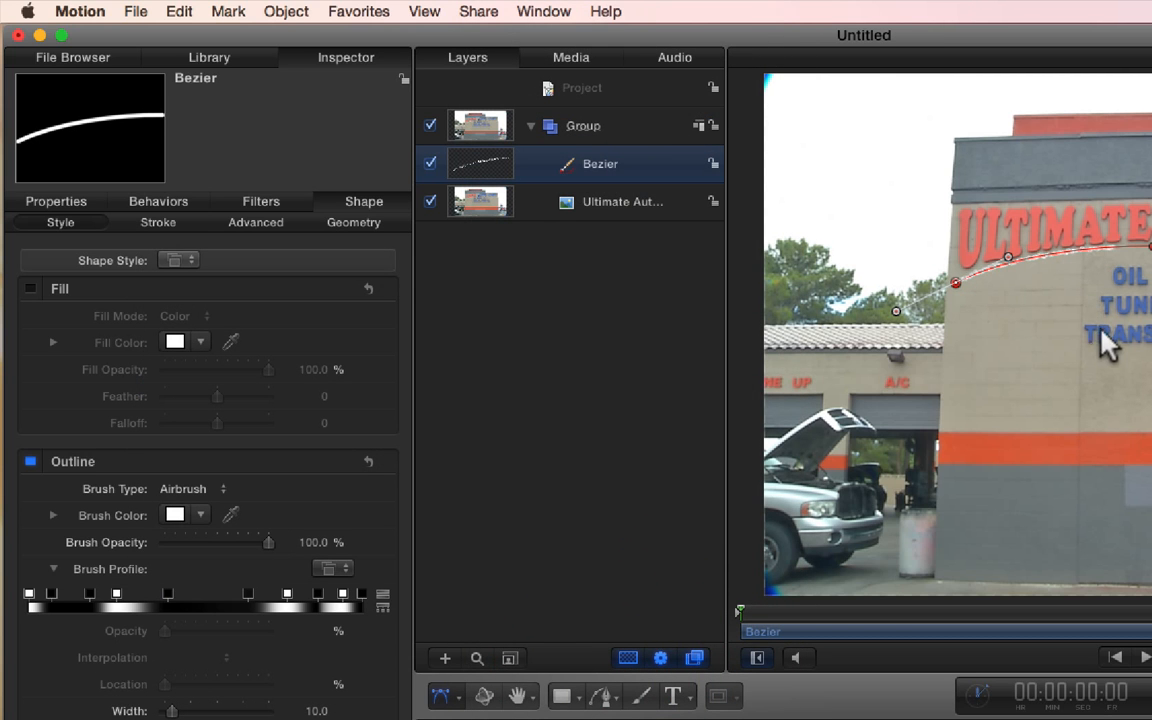
- Remove all six dark opacity tags from the outline's brush profile so that only white tags define the stroke
click(920, 57)
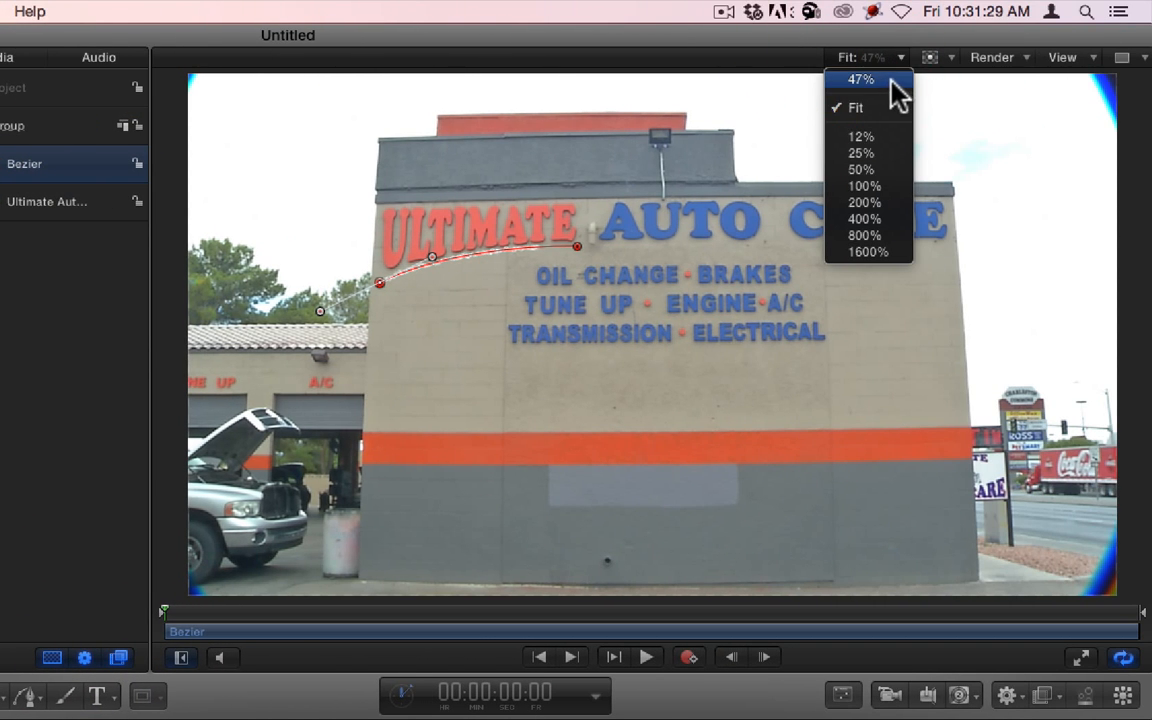
click(866, 186)
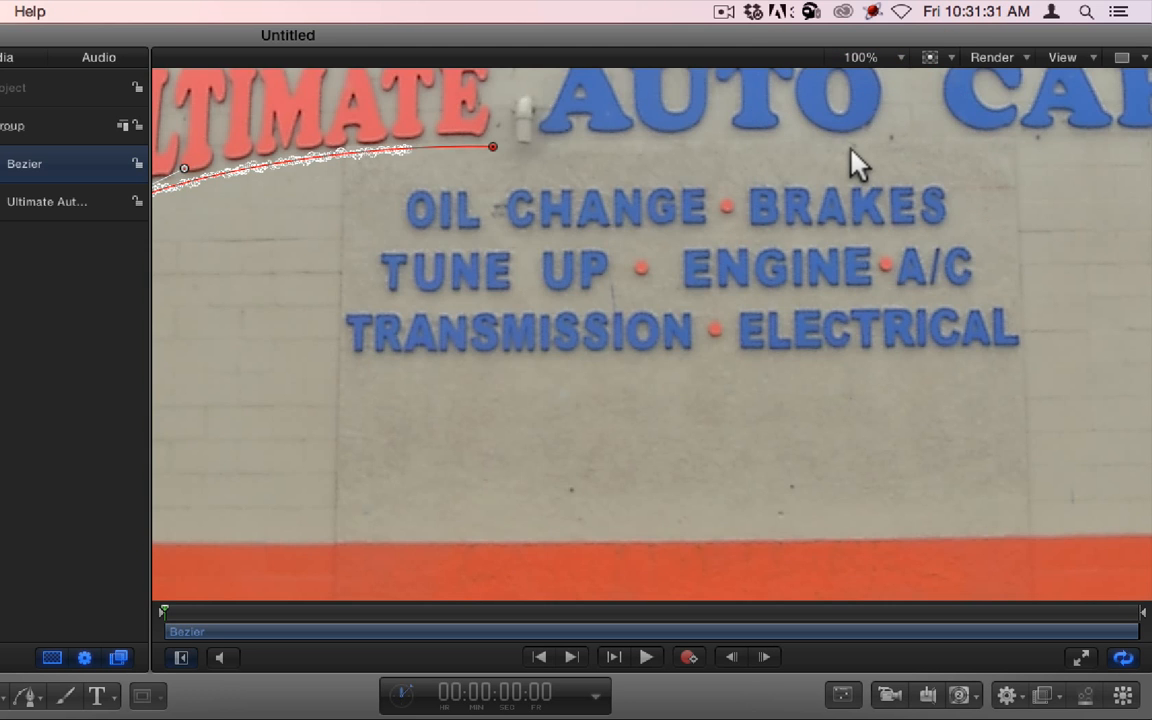
key(h)
drag(398, 270, 697, 510)
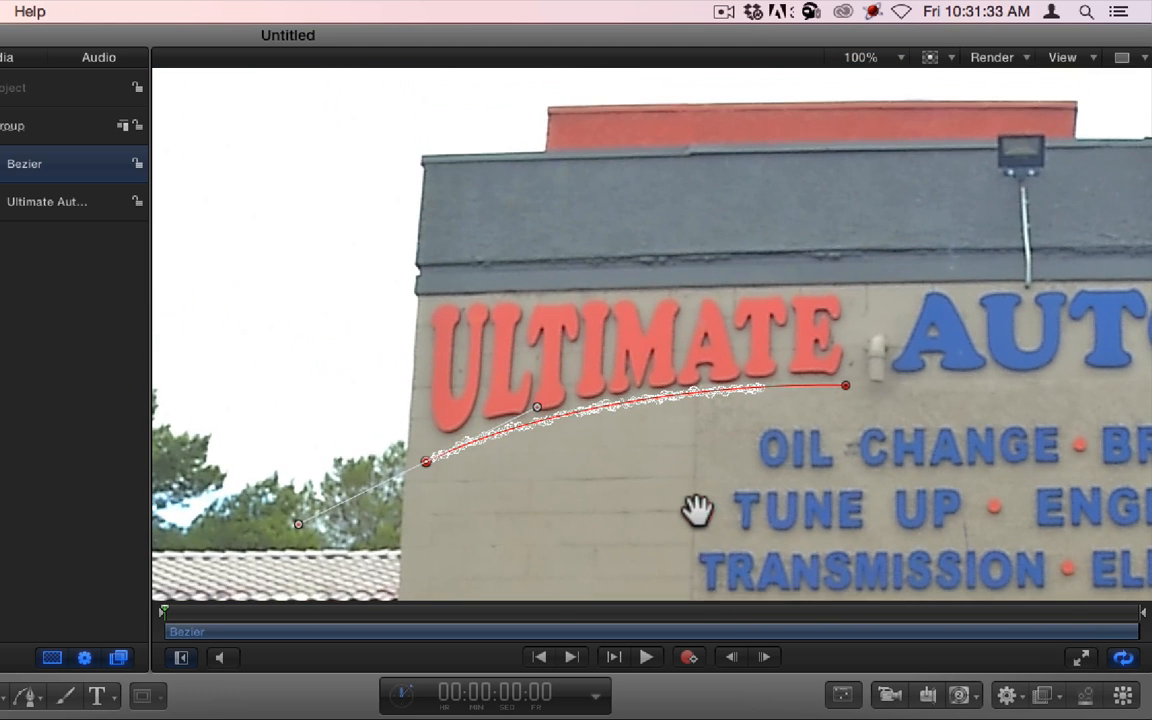
click(628, 460)
drag(642, 361, 613, 308)
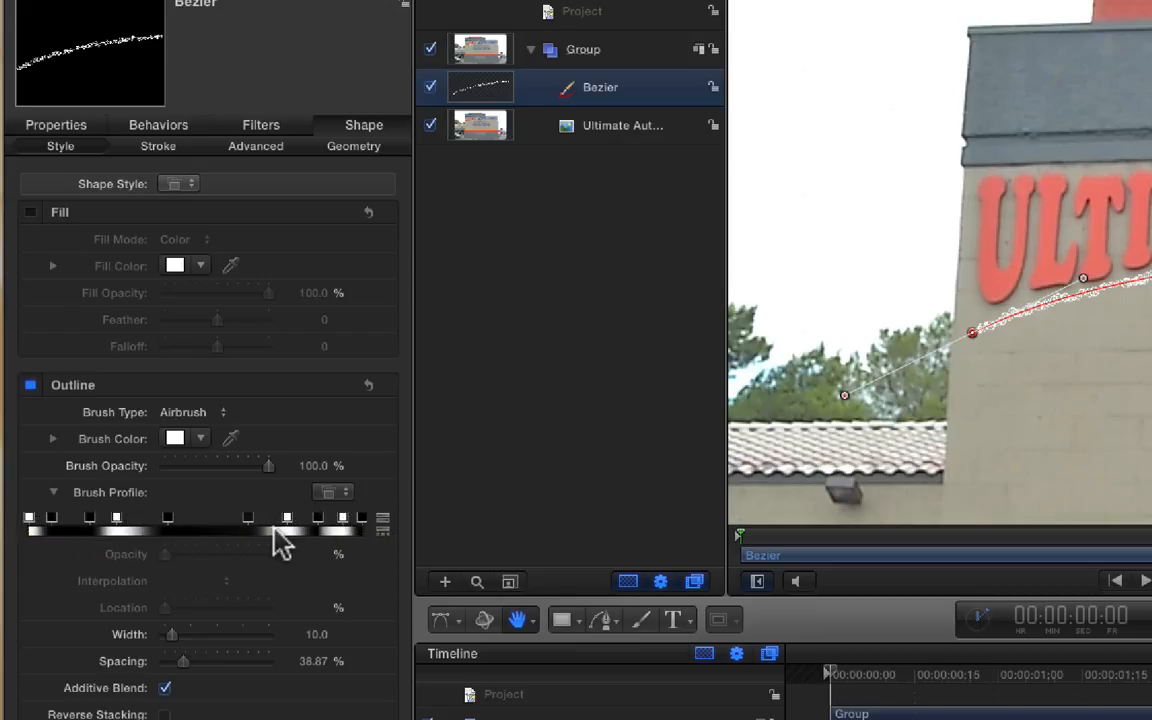
drag(84, 518, 93, 315)
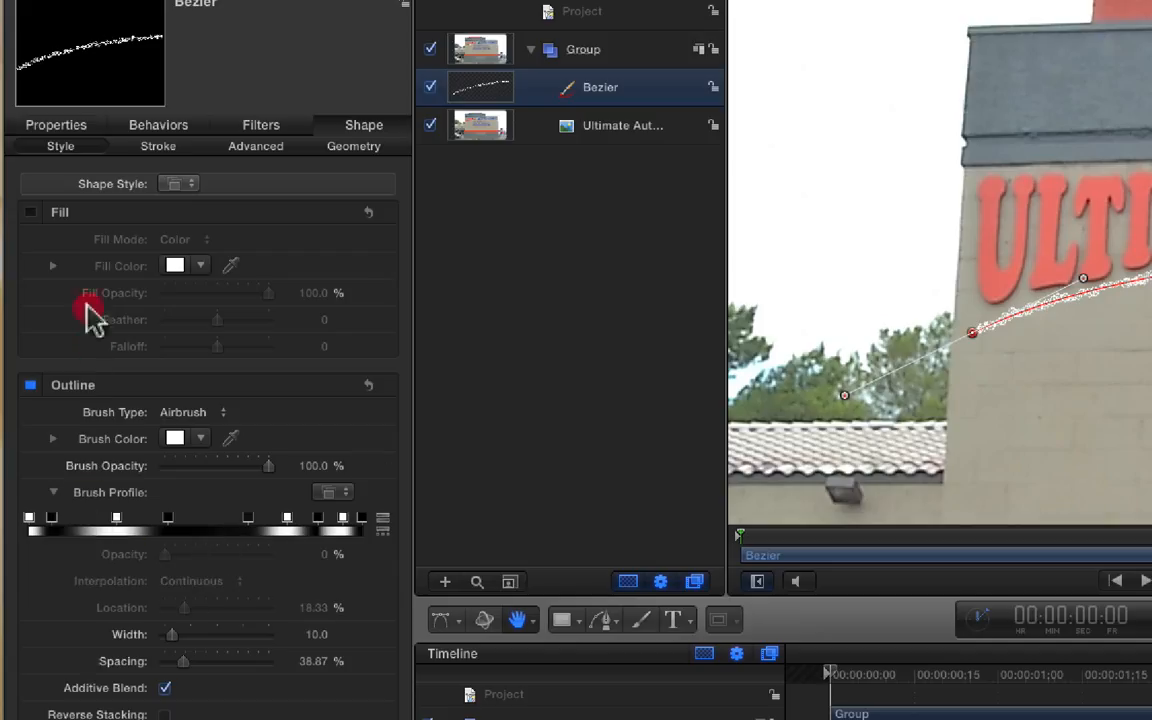
drag(52, 518, 60, 300)
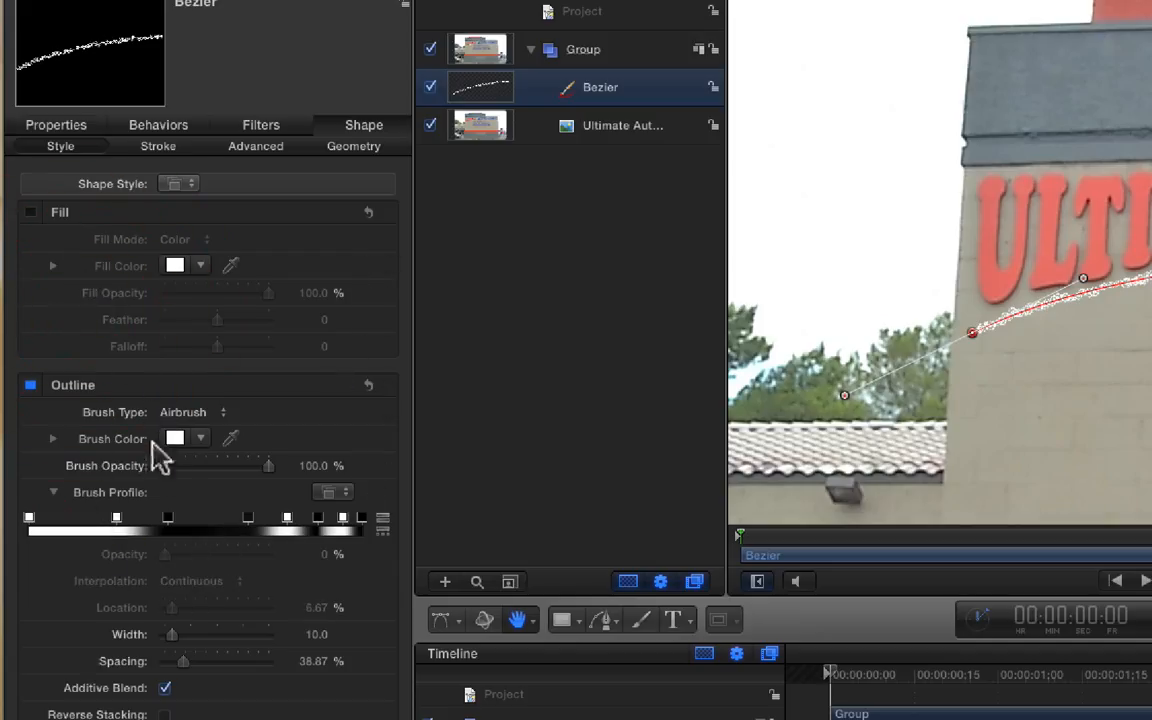
mouse_move(167, 517)
mouse_down()
mouse_move(175, 195)
mouse_move(145, 212)
mouse_up()
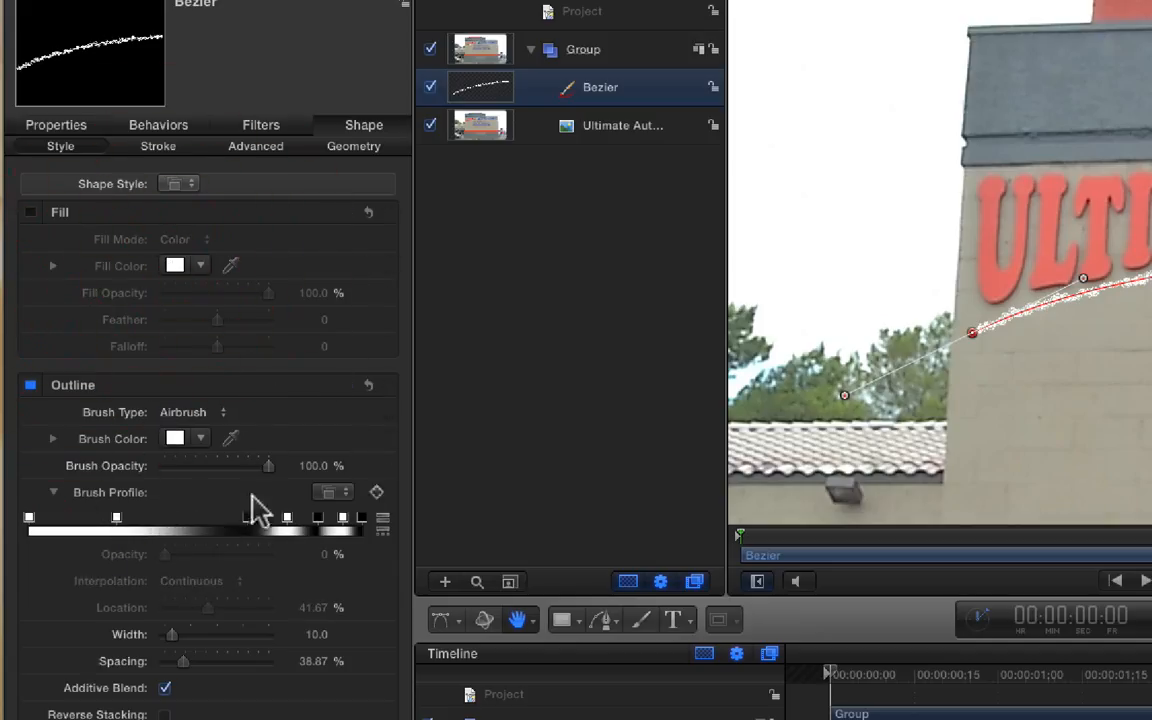
drag(247, 517, 244, 231)
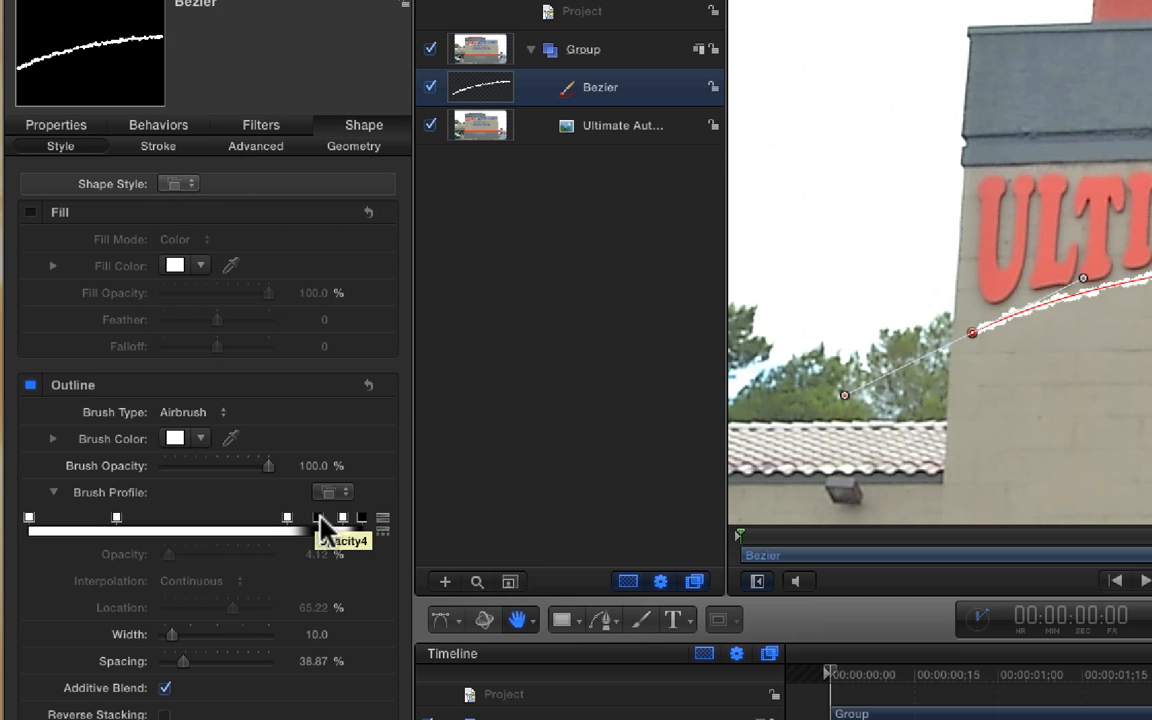
drag(320, 525, 360, 257)
drag(362, 517, 455, 255)
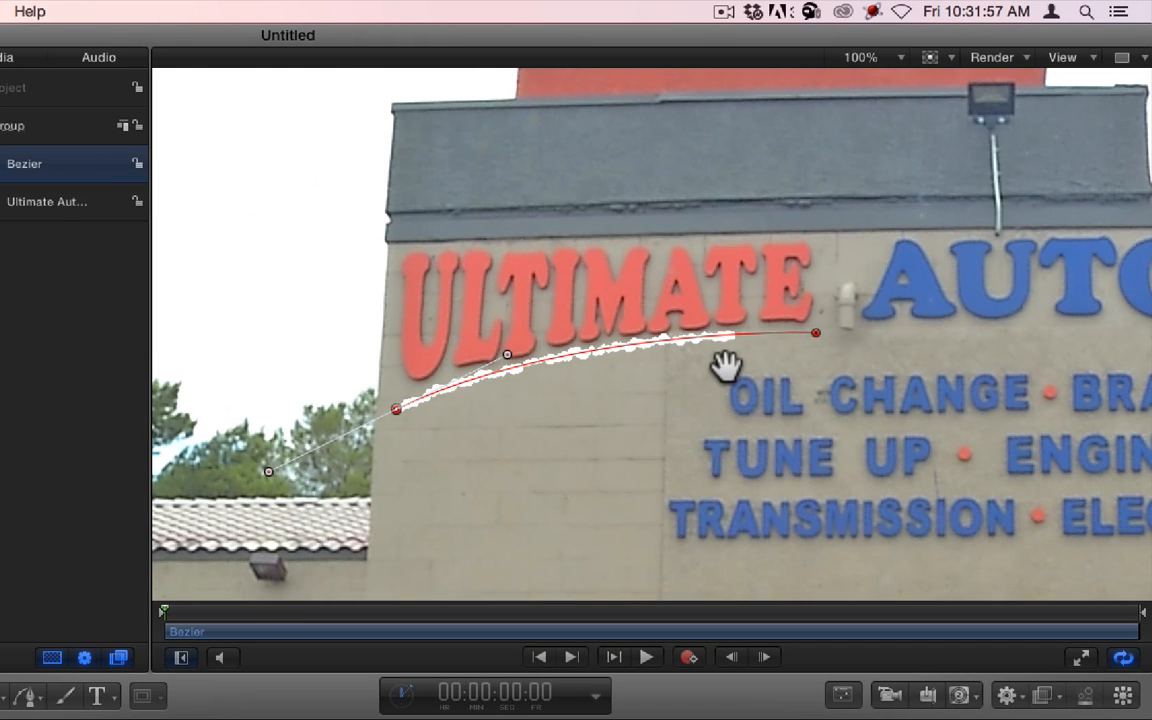
- Replace the line's shape style with Light Tail 01 from the Light presets
click(140, 260)
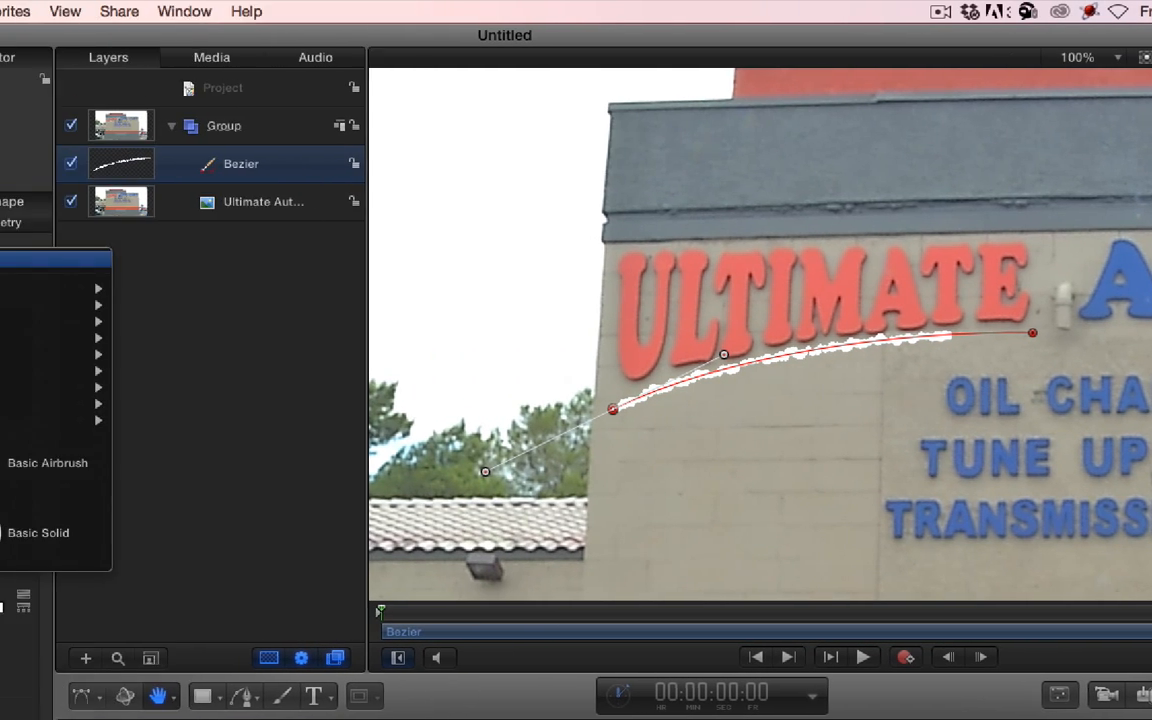
mouse_move(226, 355)
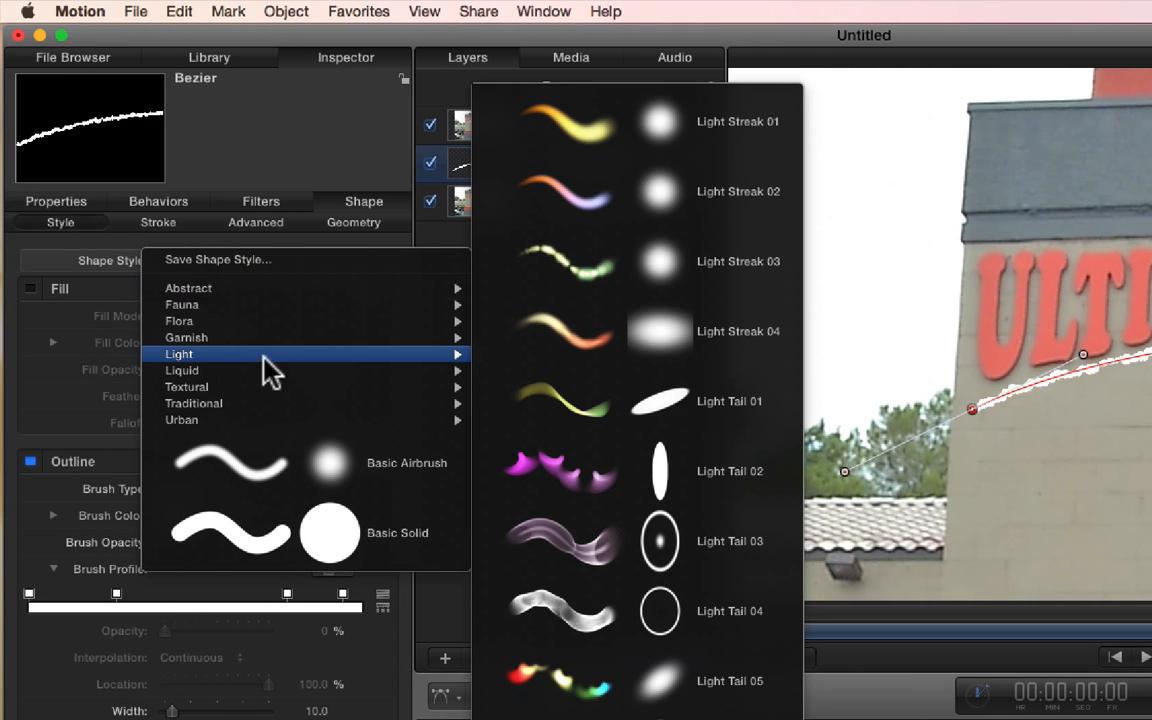
click(617, 401)
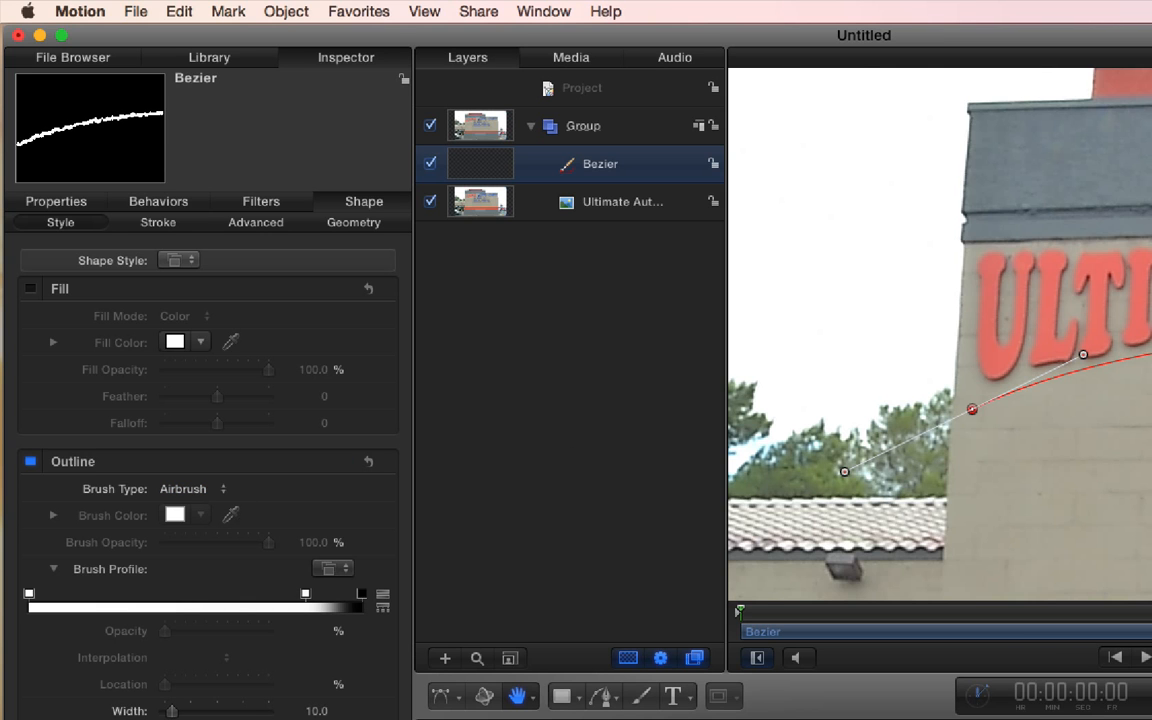
- Scrub through the timeline to preview how the light stroke draws on and off, stopping at 00:00:01:22
drag(413, 626, 462, 626)
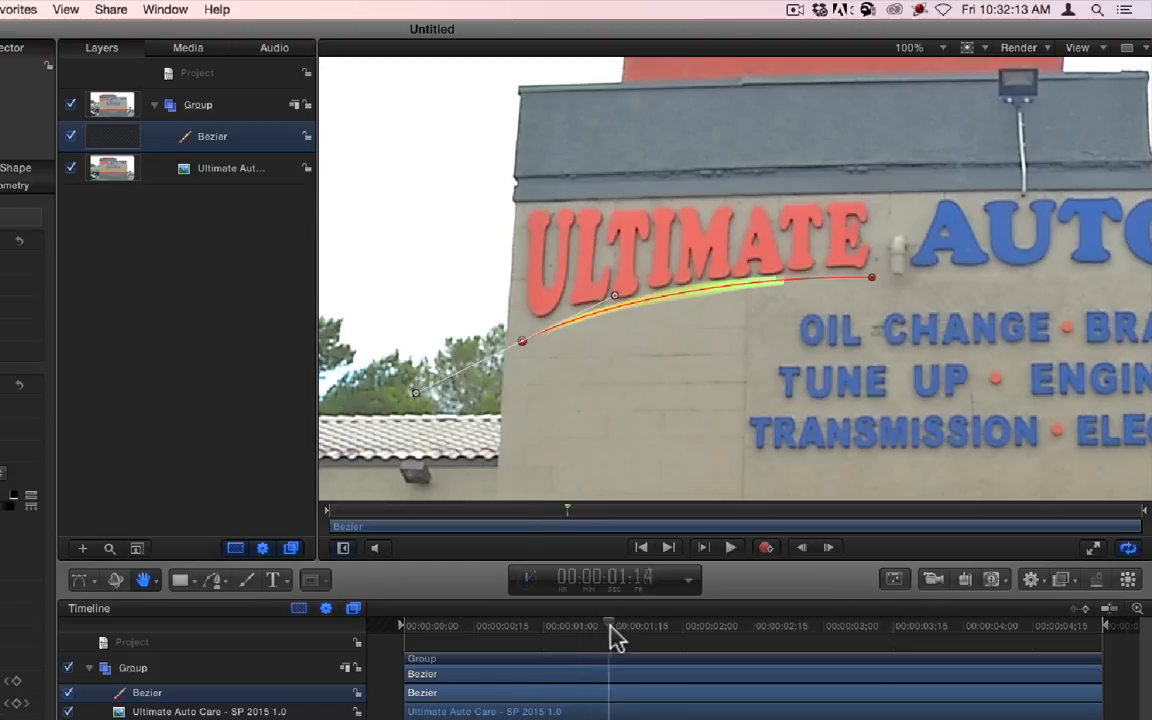
mouse_move(610, 626)
mouse_down()
mouse_move(984, 634)
mouse_move(951, 640)
mouse_up()
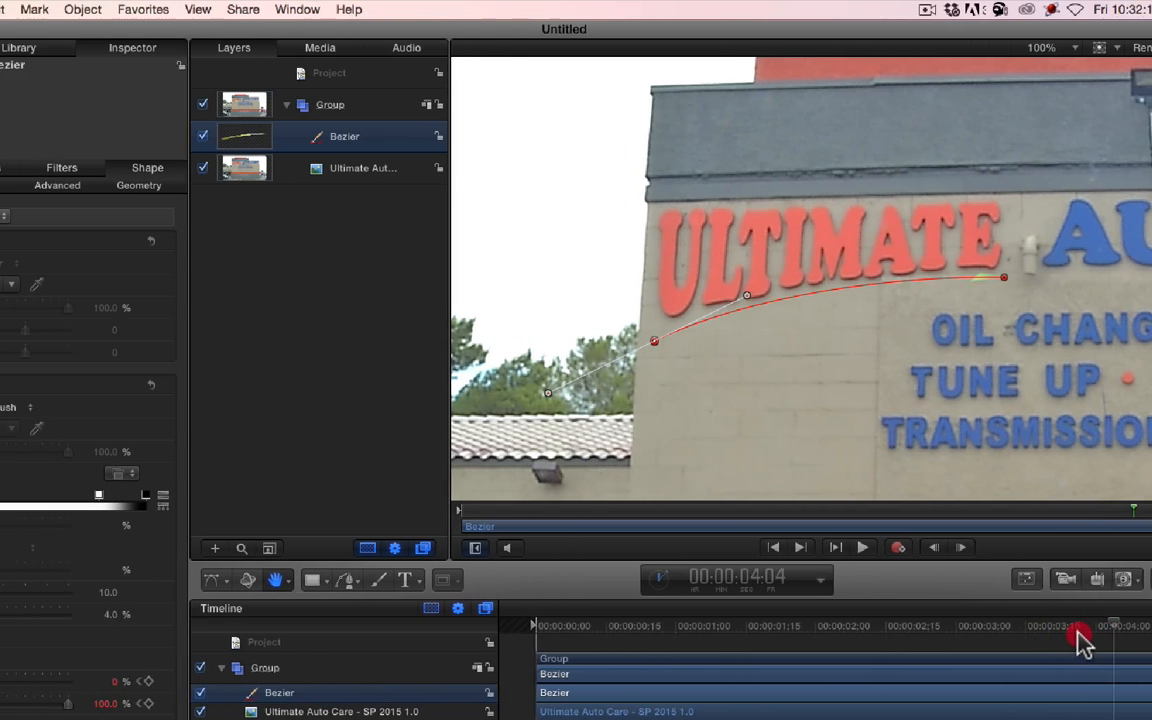
drag(1080, 640, 930, 640)
drag(1085, 640, 995, 636)
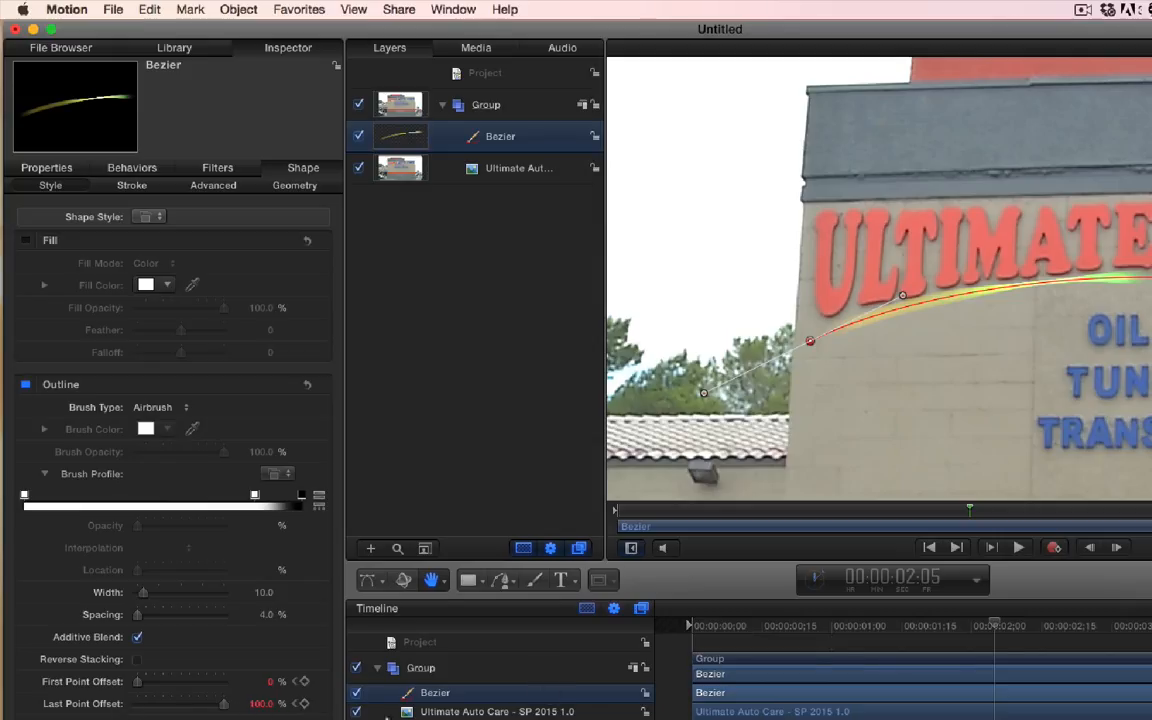
mouse_move(980, 636)
mouse_down()
mouse_move(761, 635)
mouse_move(1150, 642)
mouse_up()
click(936, 651)
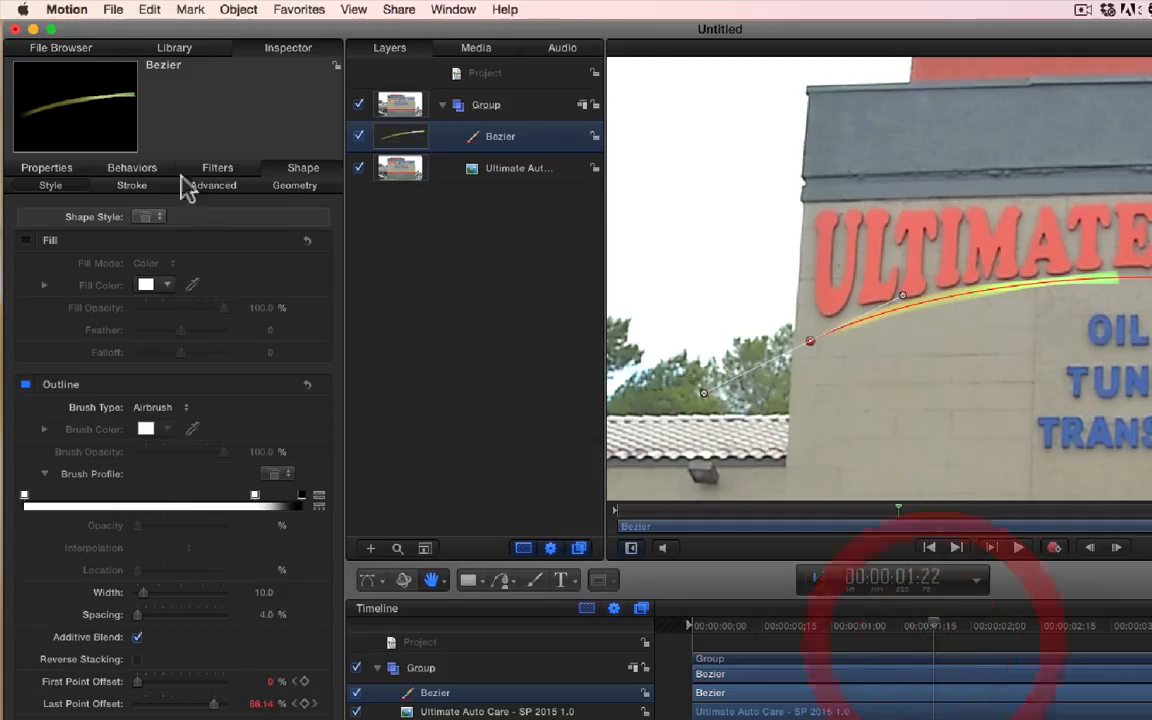
- Adjust the stroke's dynamics to Spin 92°, Life 181.33 and Emission Range 291°
click(305, 188)
click(224, 194)
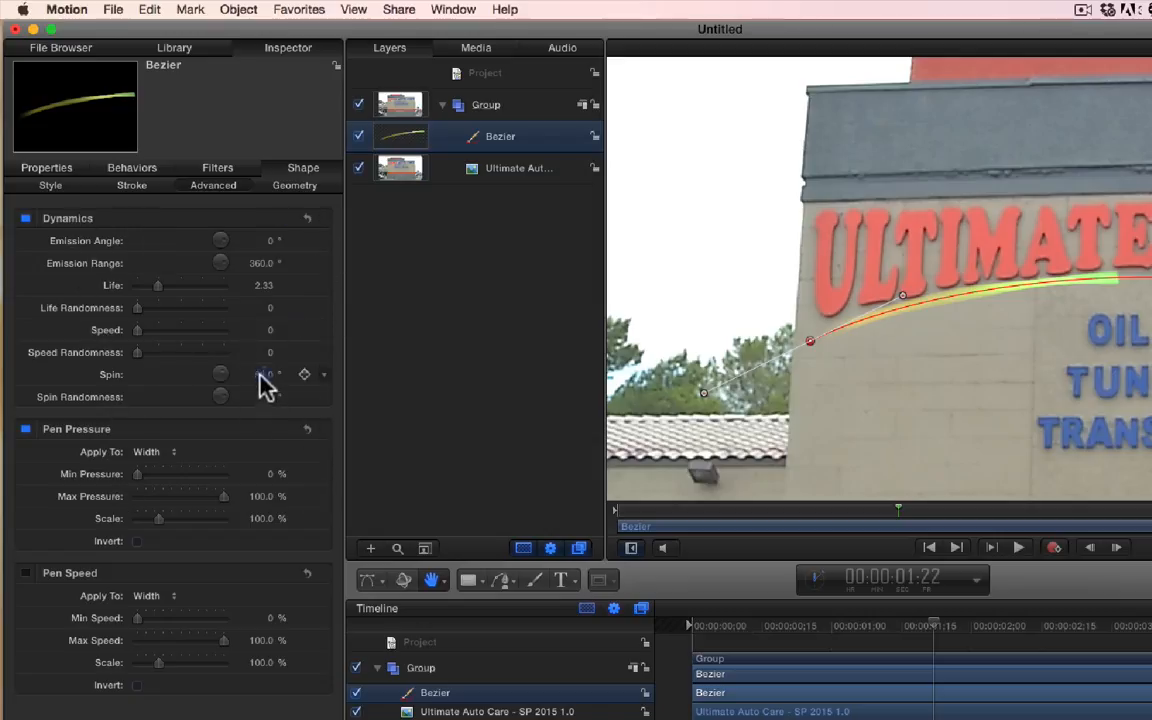
drag(264, 374, 264, 358)
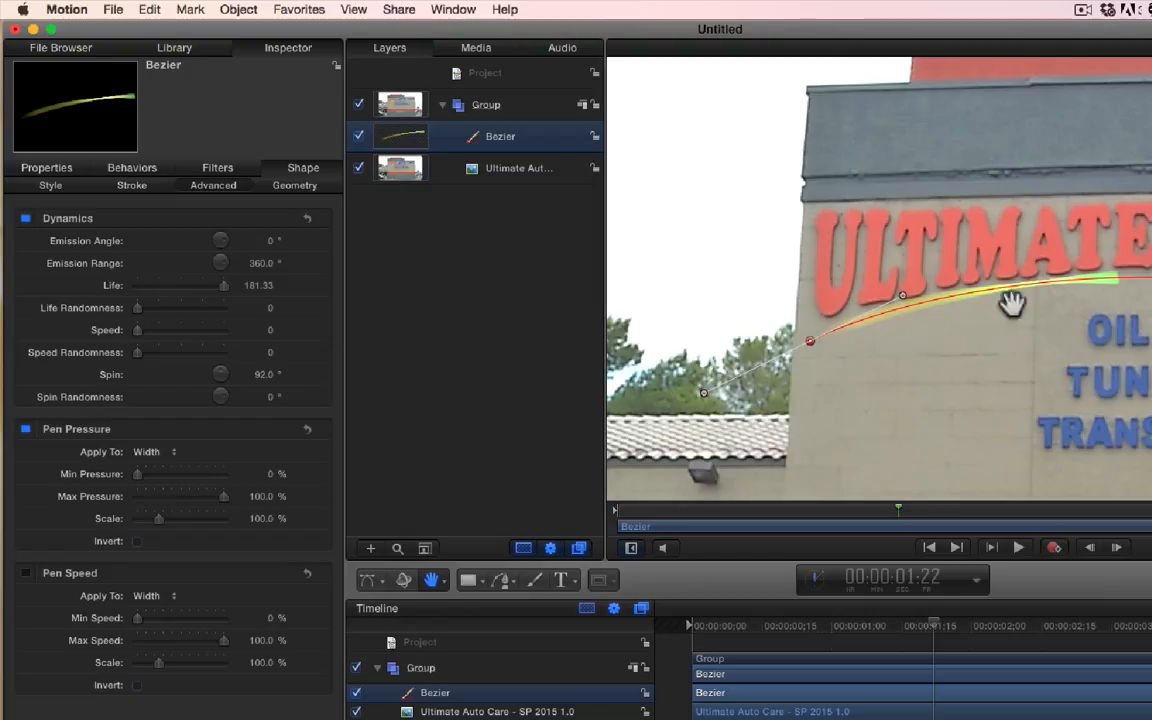
click(262, 263)
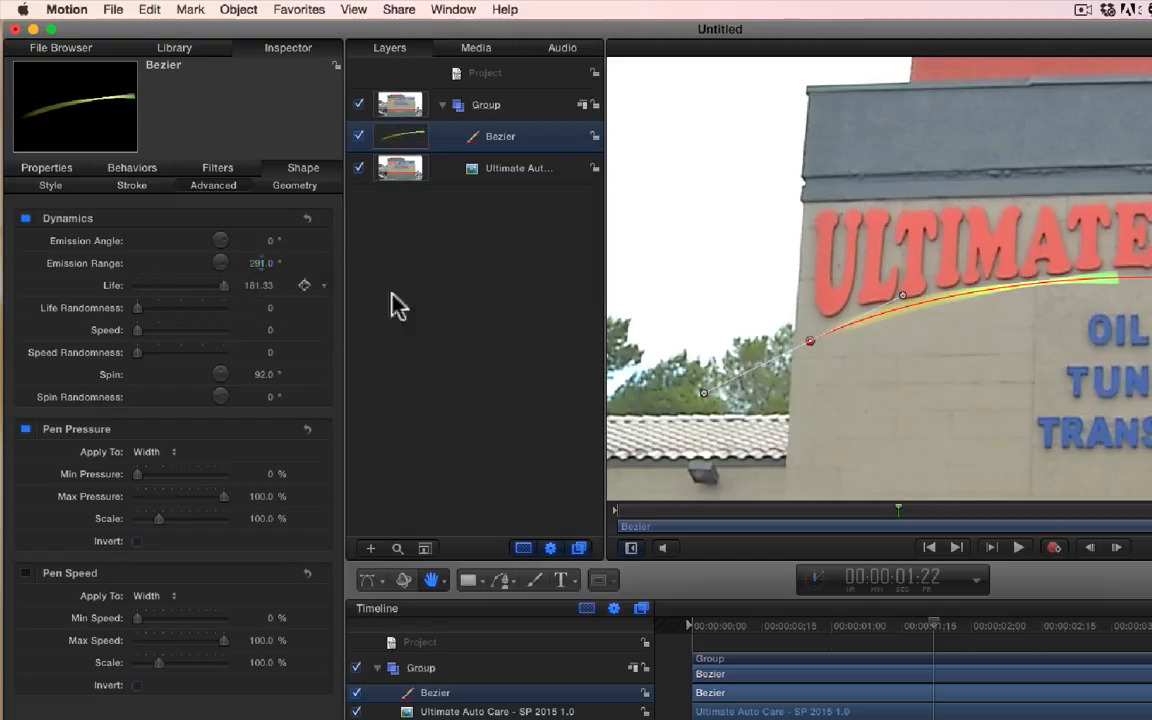
- Review the line's stroke controls and the available stroke color modes
click(131, 185)
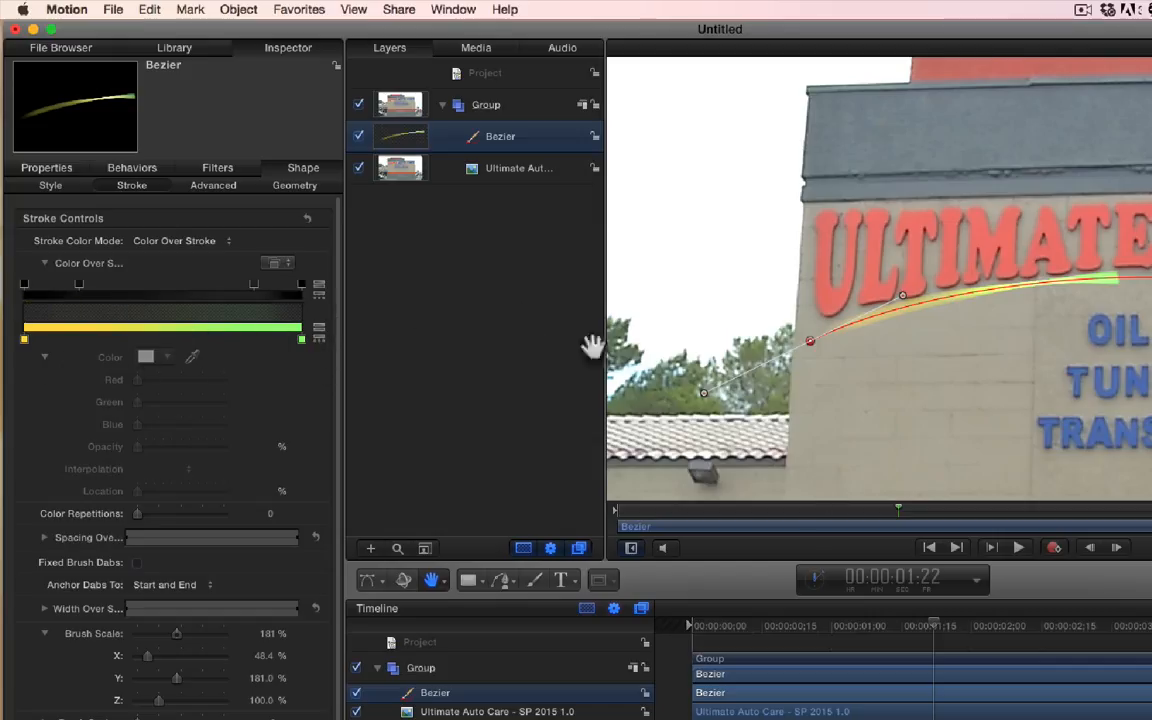
click(123, 243)
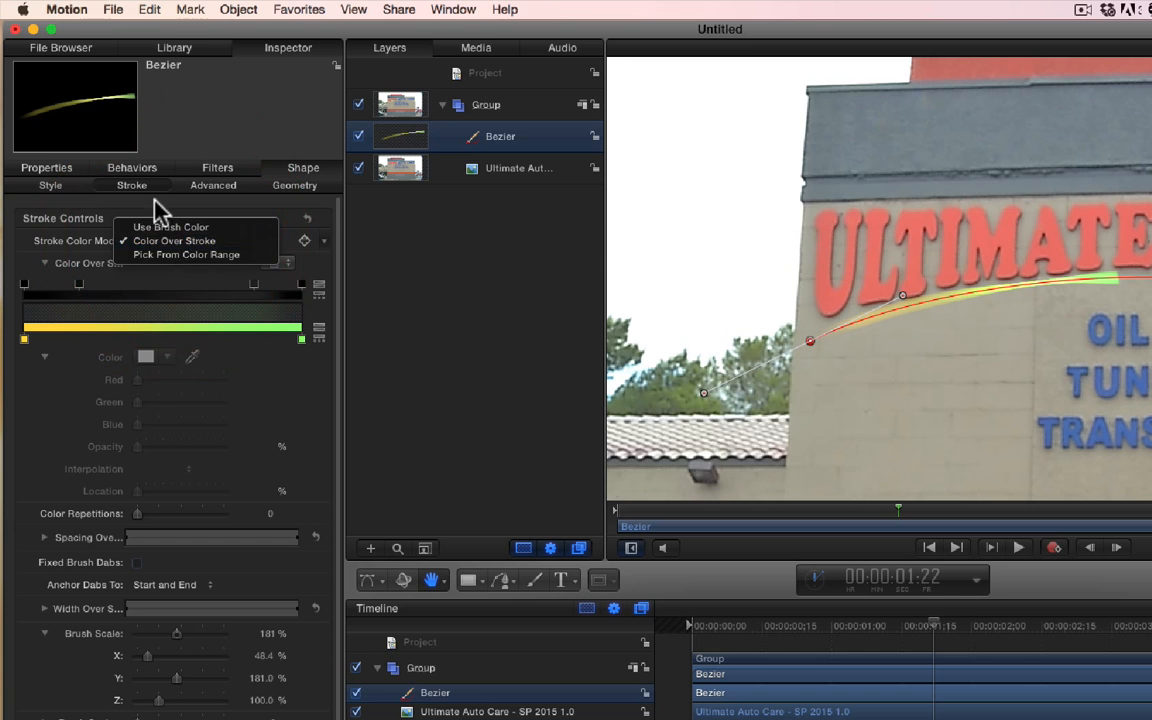
click(165, 208)
- Apply the Light Streak 01 shape style from the Light presets to the Bezier line
click(49, 187)
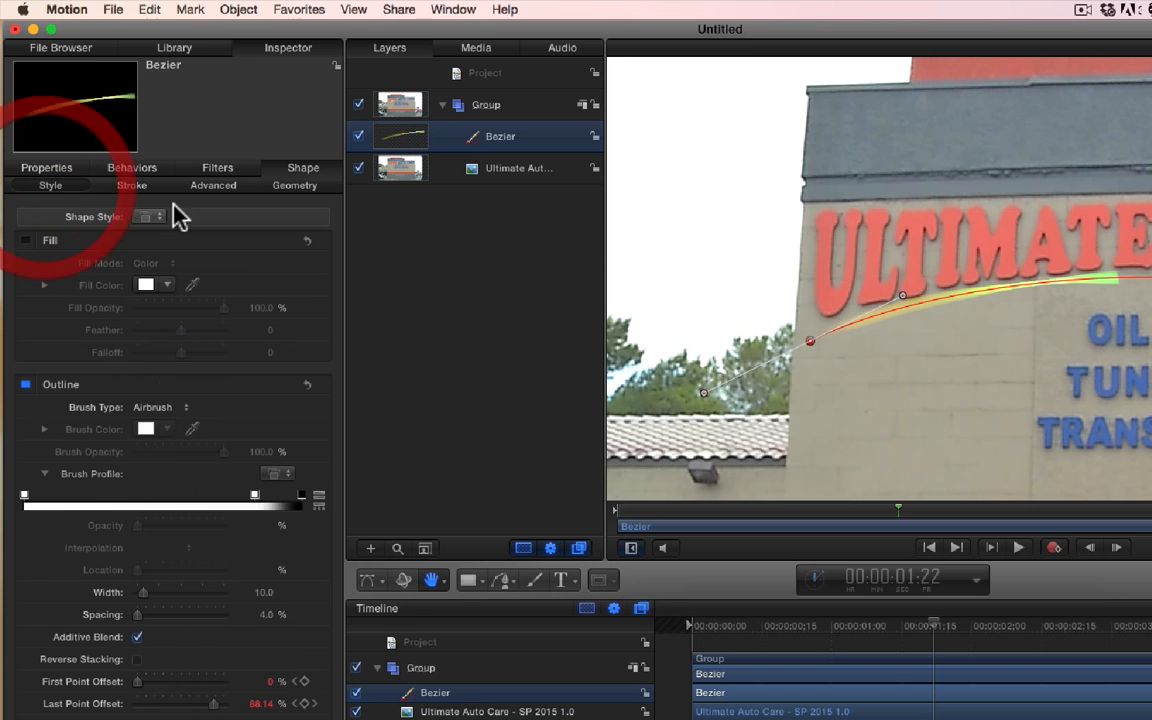
click(157, 218)
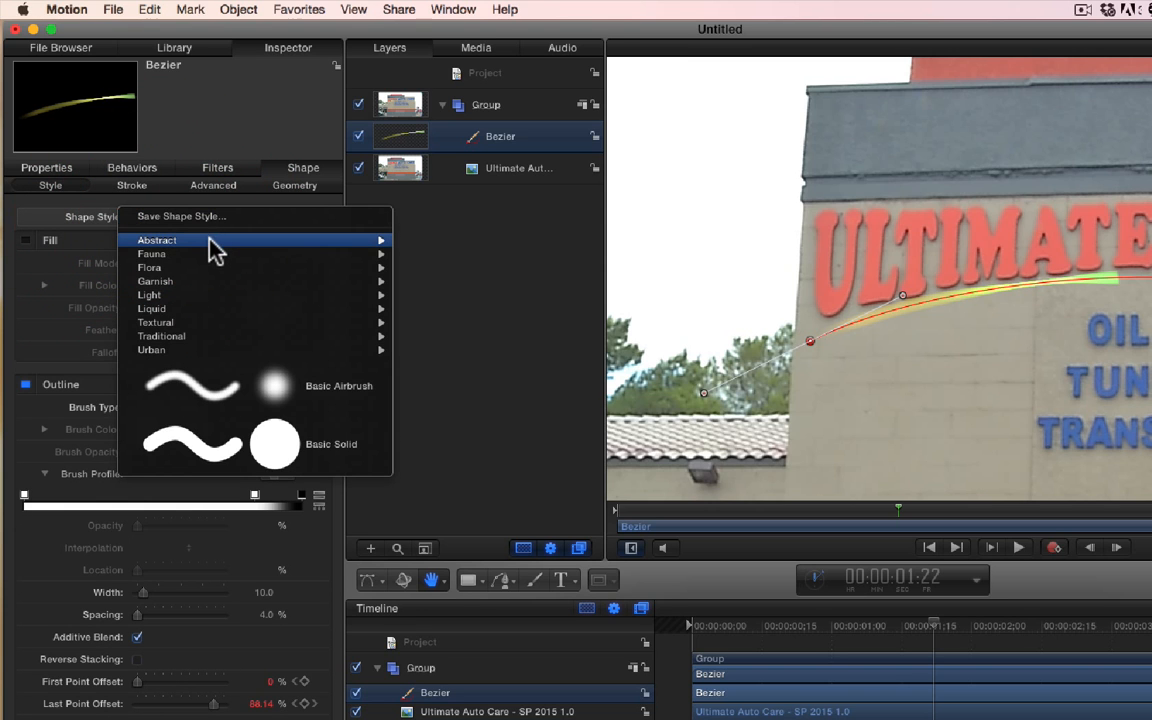
mouse_move(209, 243)
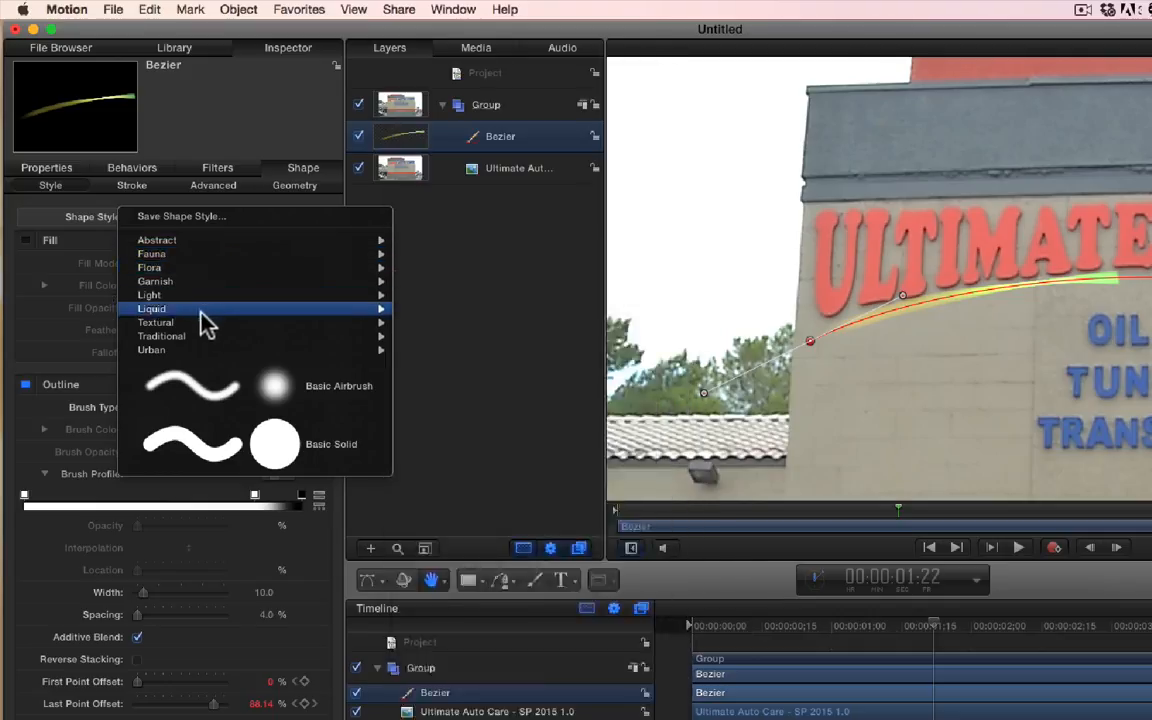
mouse_move(204, 302)
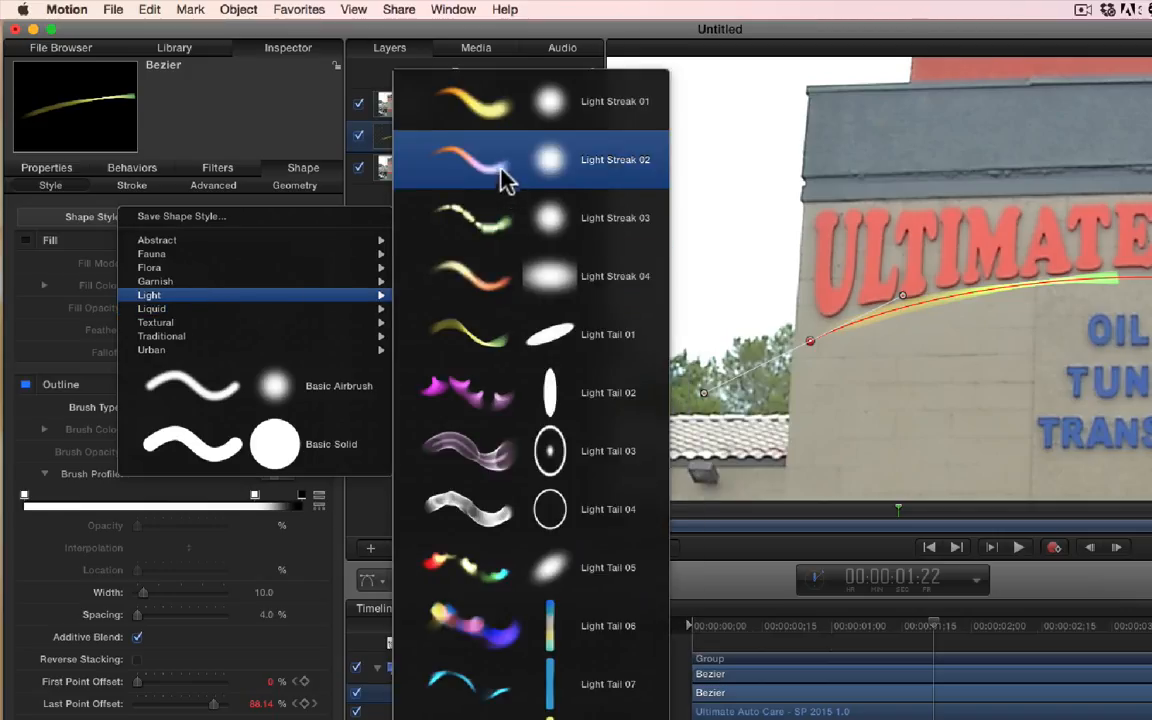
click(482, 108)
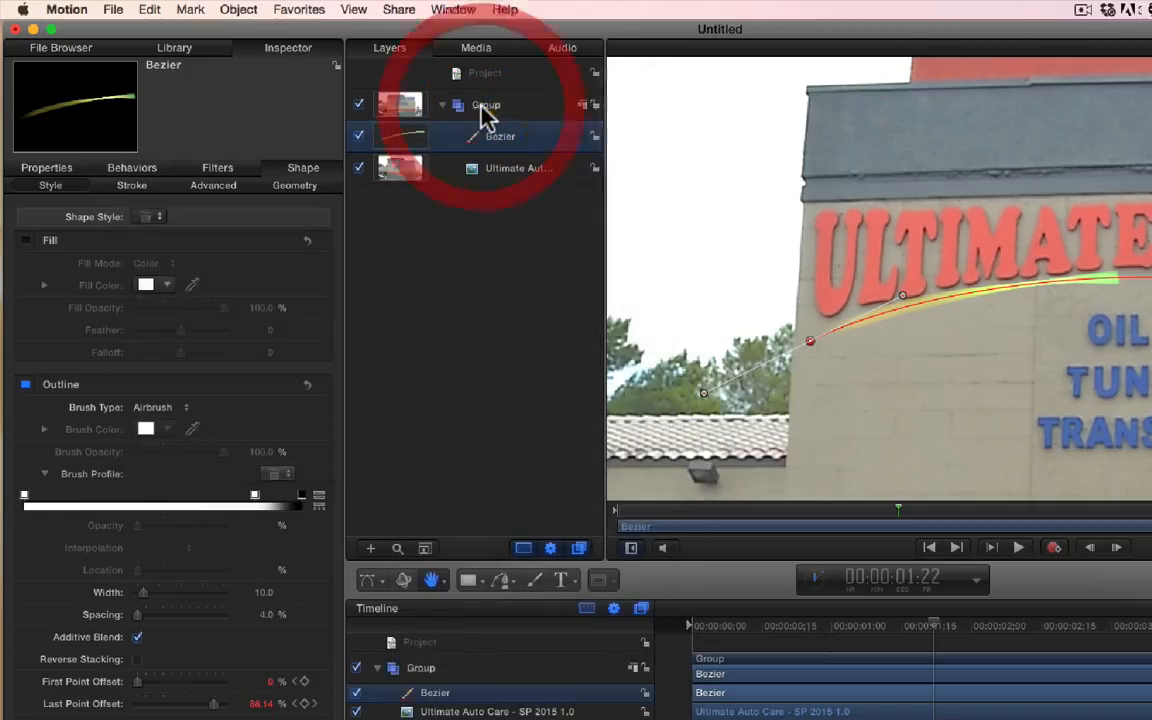
- At 00:00:01:03, set the Bezier line's Brush Scale to about 189% in its stroke controls
mouse_move(932, 626)
mouse_down()
mouse_move(715, 655)
mouse_move(789, 640)
mouse_move(987, 640)
mouse_move(792, 648)
mouse_move(868, 640)
mouse_move(848, 643)
mouse_up()
click(500, 440)
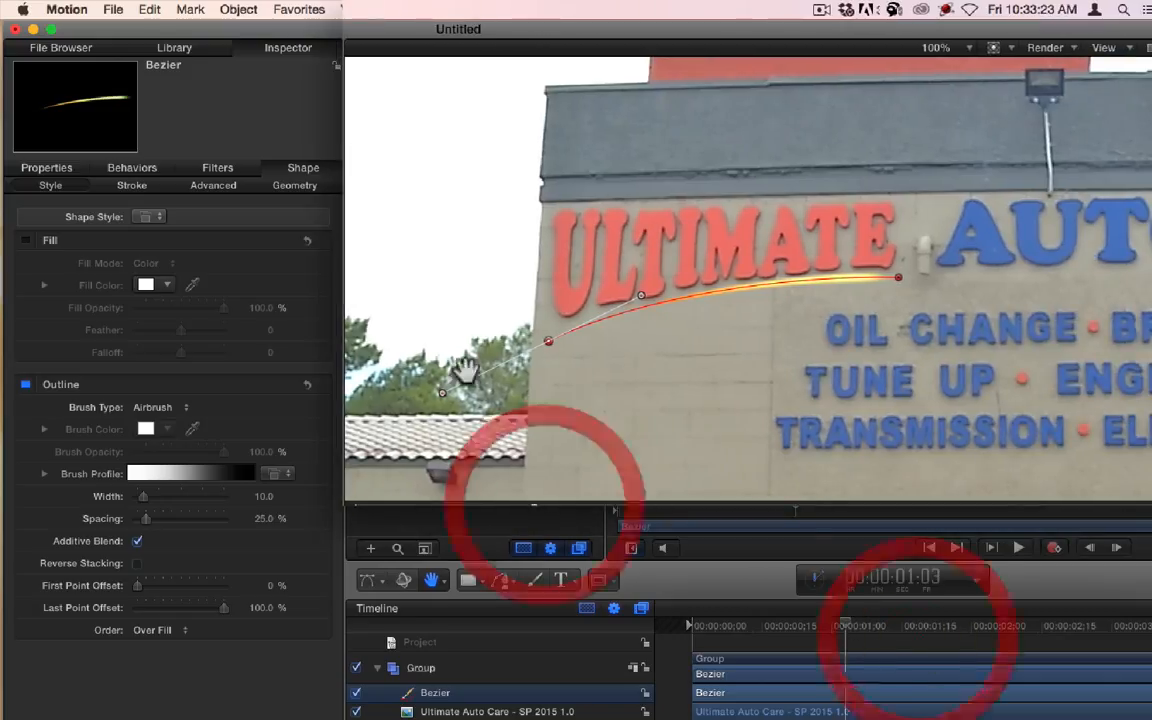
click(132, 187)
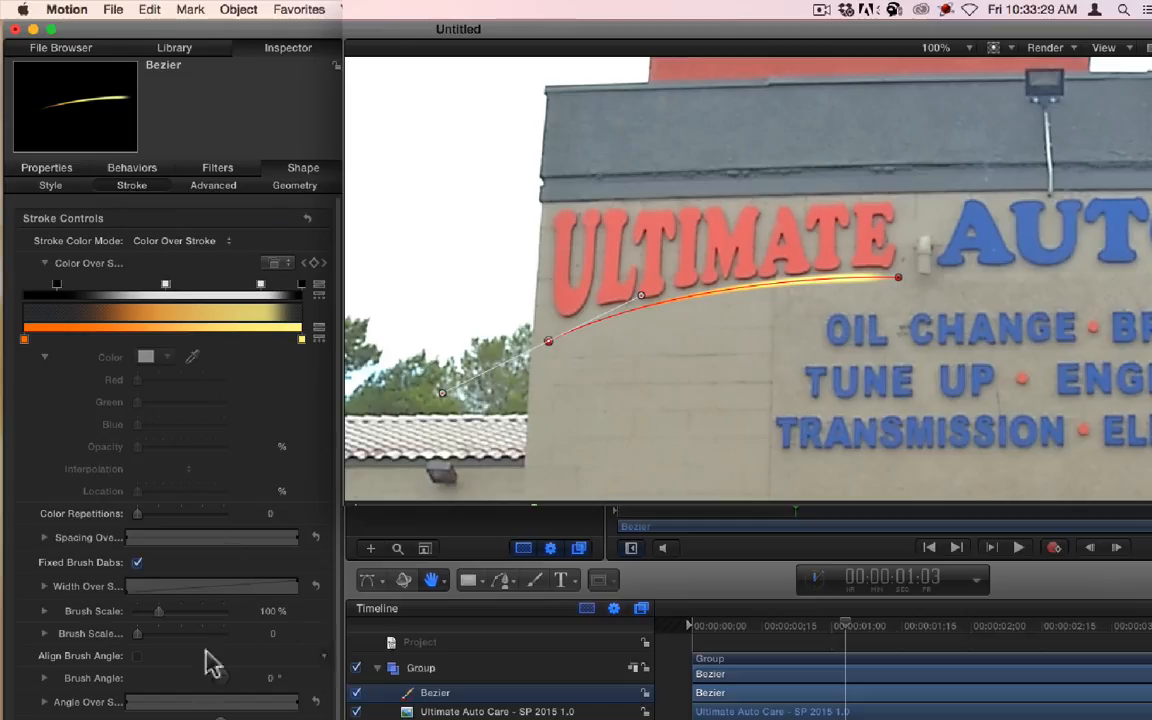
drag(267, 611, 305, 611)
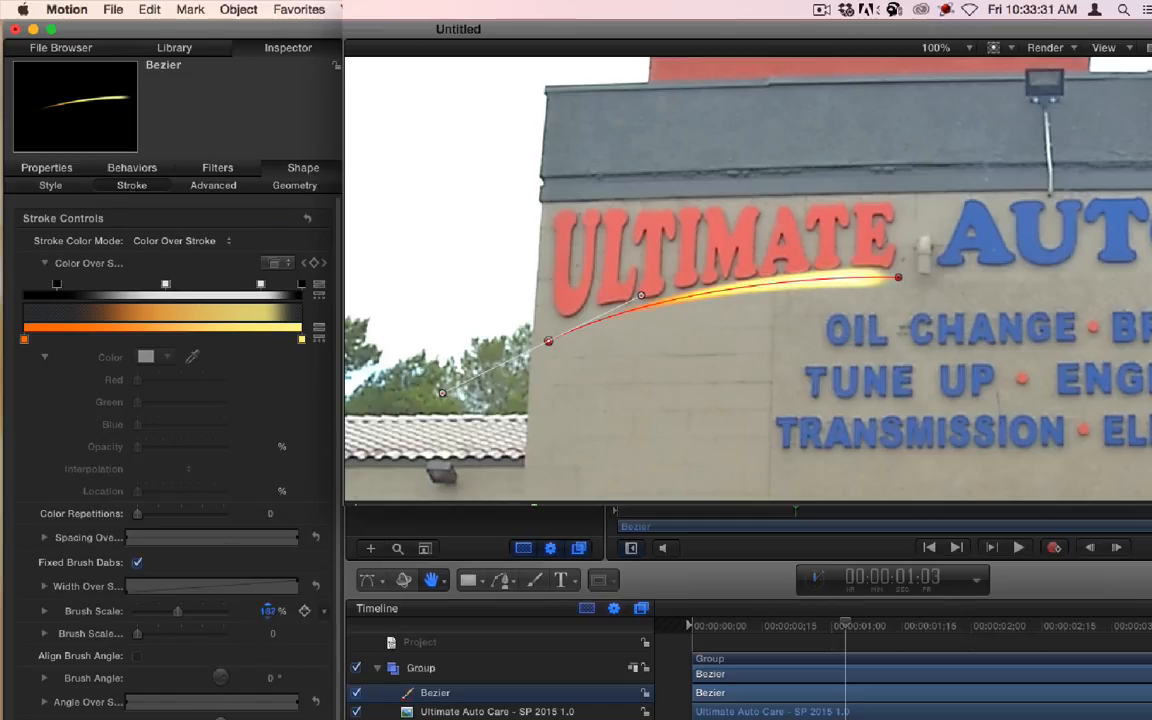
- Delete the Color Over Stroke keyframe at 00:00:01:29, and scrub back to 00:00:01:10 to preview the stroke
mouse_move(892, 627)
mouse_down()
mouse_move(715, 650)
mouse_move(902, 640)
mouse_move(810, 658)
mouse_move(830, 655)
mouse_up()
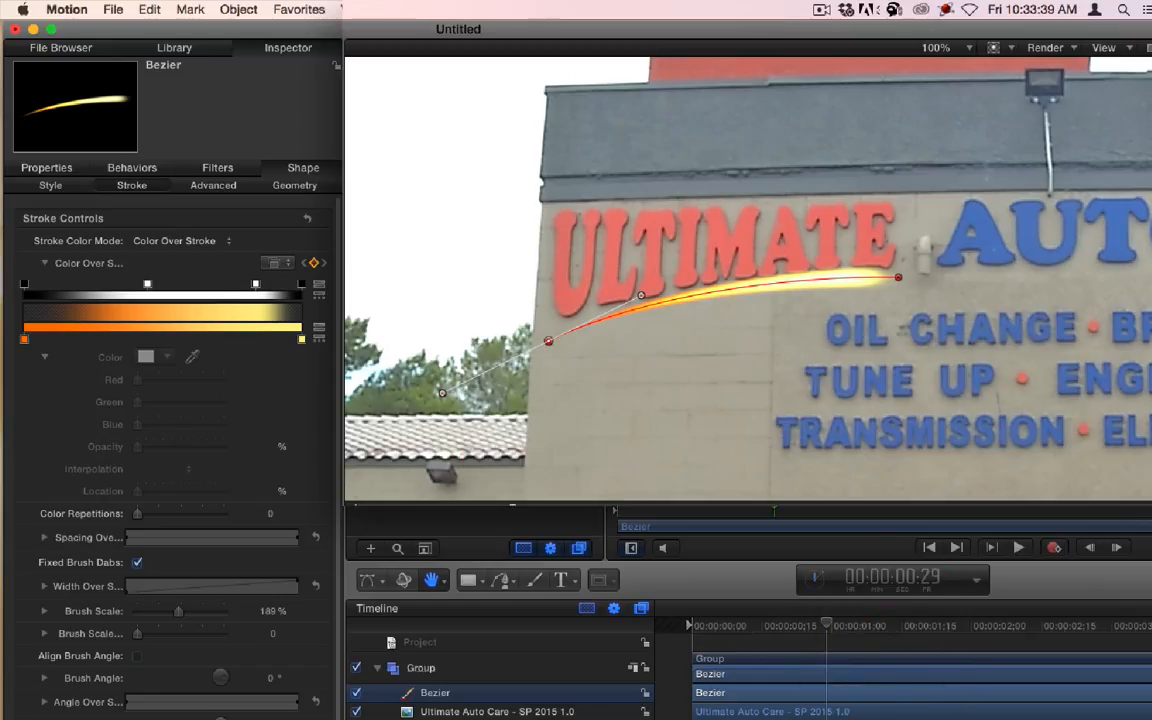
click(324, 263)
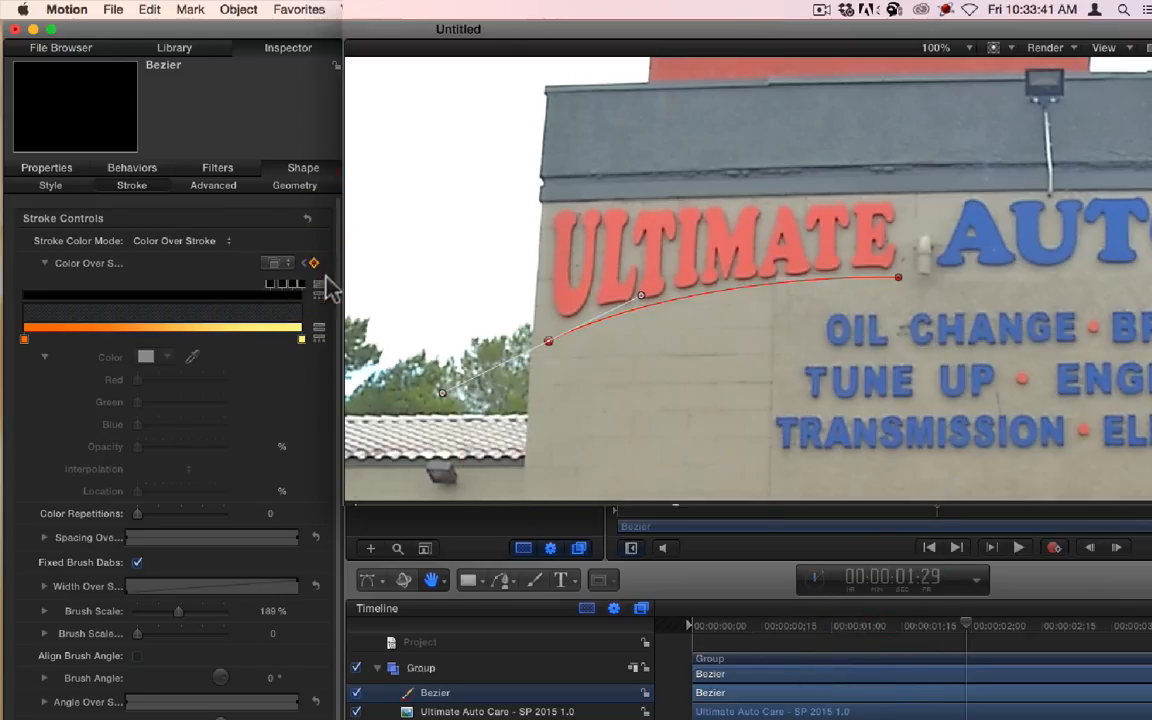
click(314, 263)
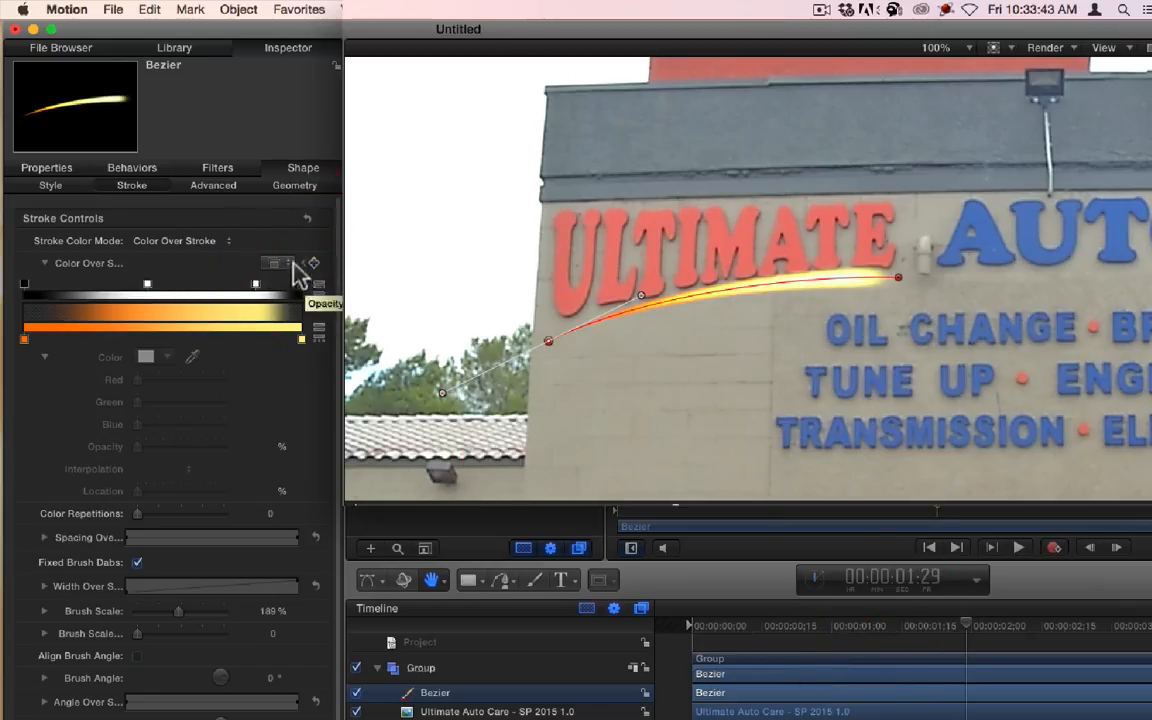
mouse_move(966, 626)
mouse_down()
mouse_move(764, 636)
mouse_move(684, 653)
mouse_move(910, 645)
mouse_up()
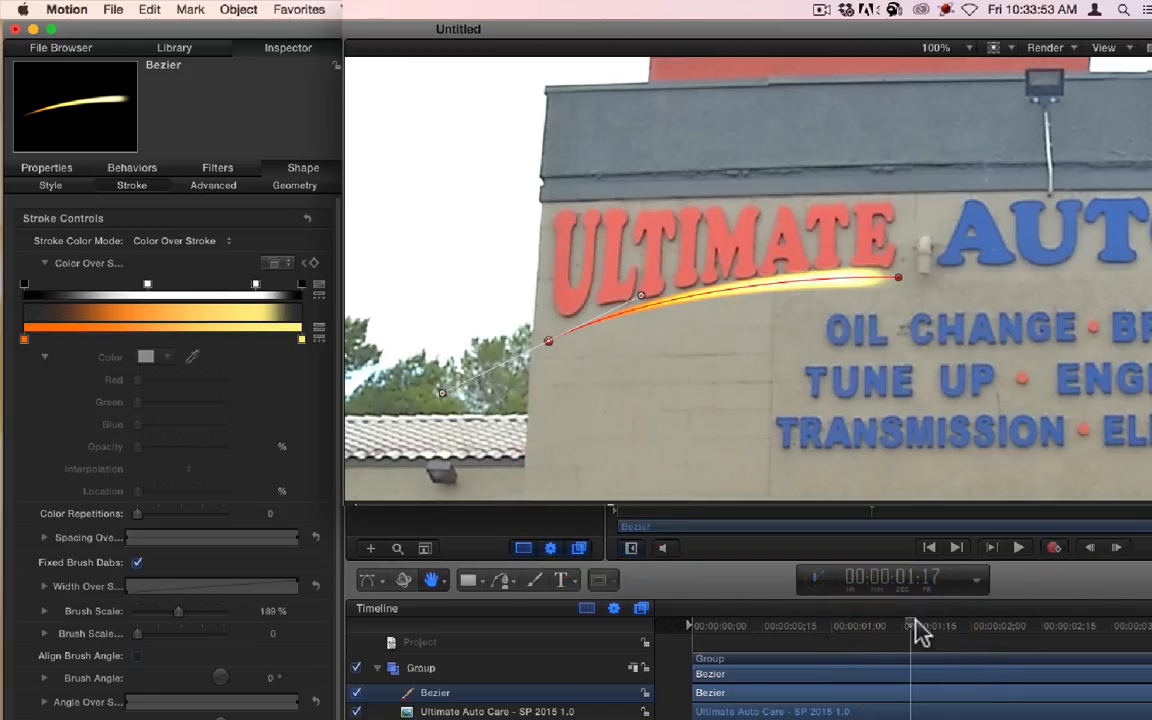
mouse_move(918, 630)
mouse_down()
mouse_move(736, 648)
mouse_move(698, 671)
mouse_move(751, 646)
mouse_move(856, 640)
mouse_move(689, 658)
mouse_move(876, 623)
mouse_up()
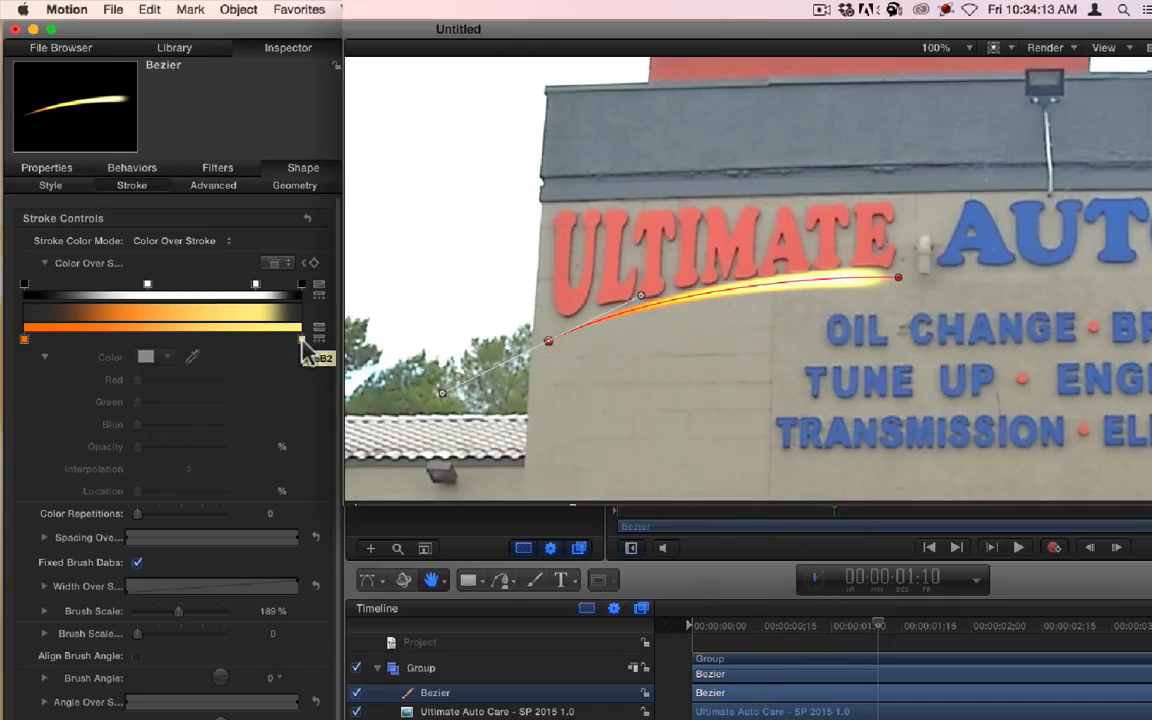
- At the 00:00:00:29 keyframe, recolor both end color tags of the Color Over Stroke gradient bright green
click(304, 264)
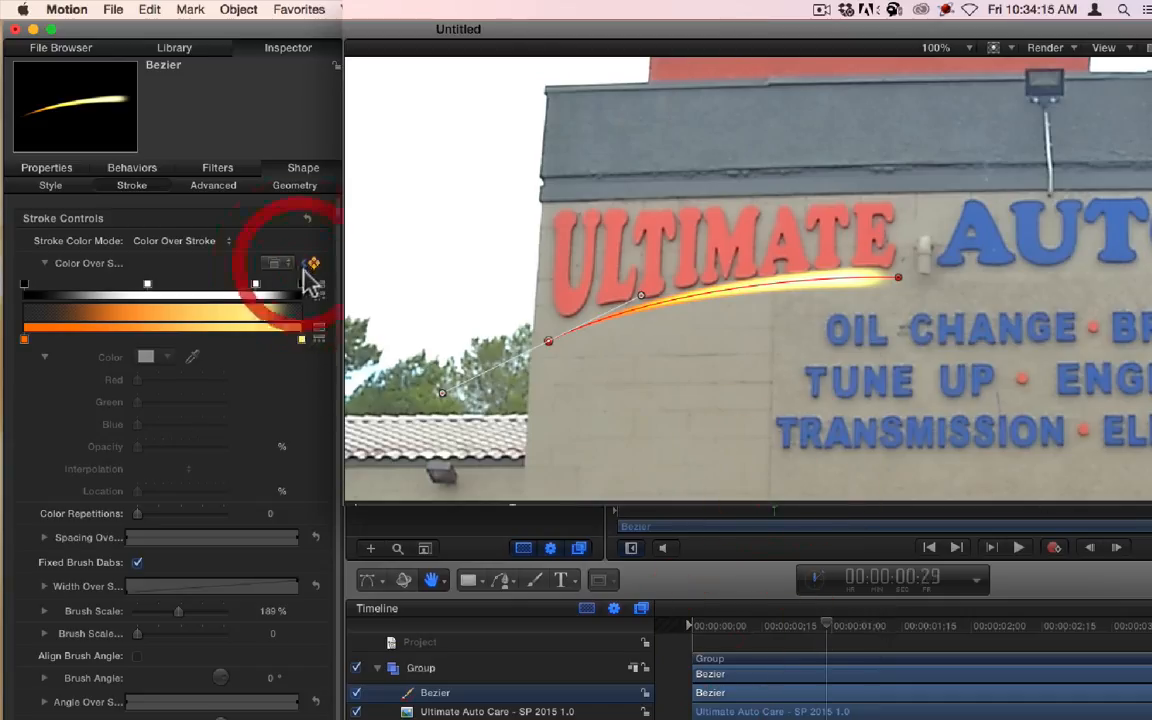
click(302, 339)
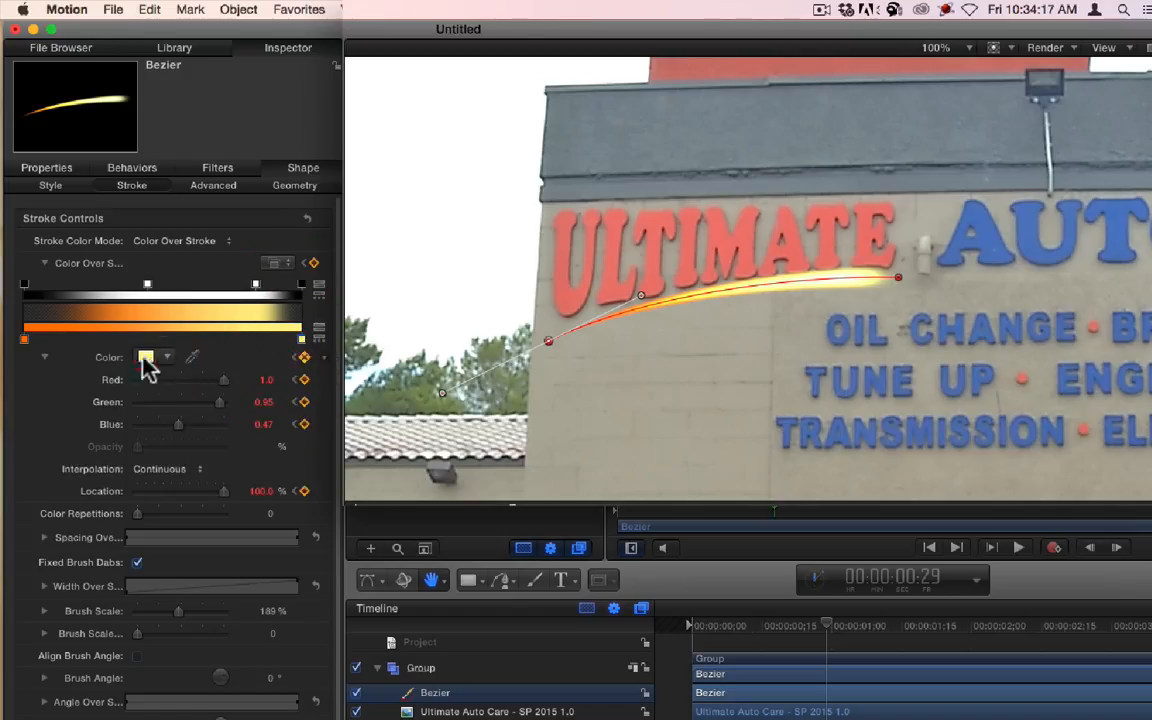
click(146, 357)
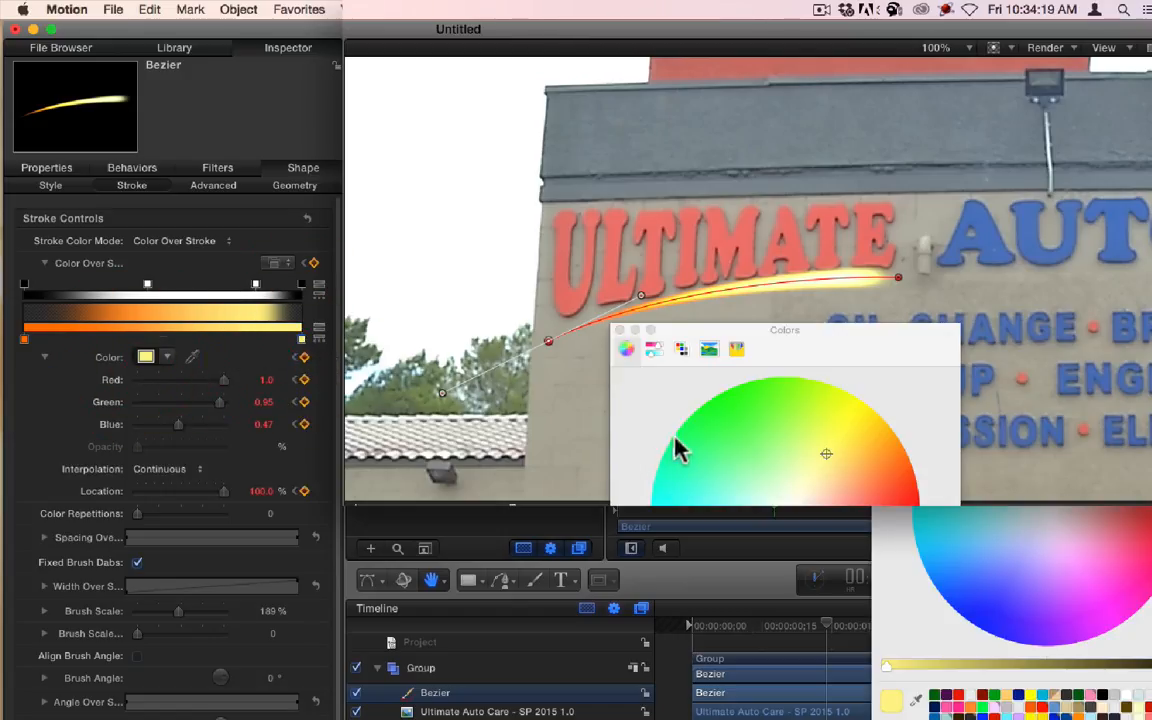
drag(740, 418, 686, 421)
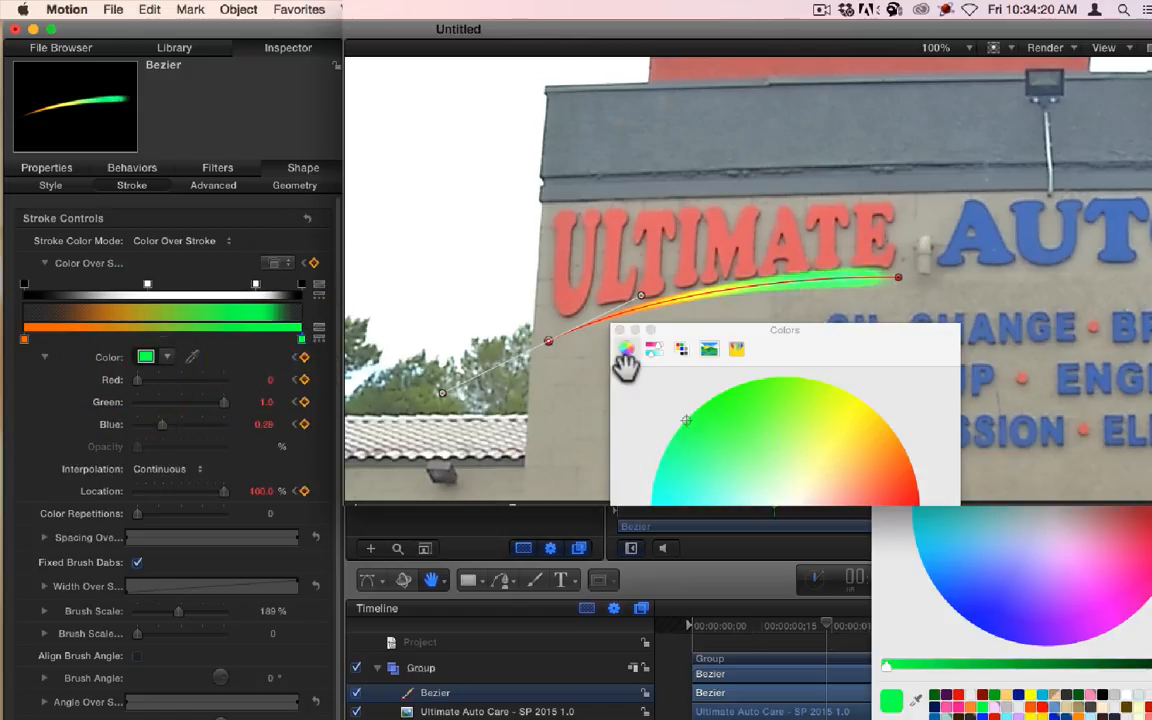
click(24, 339)
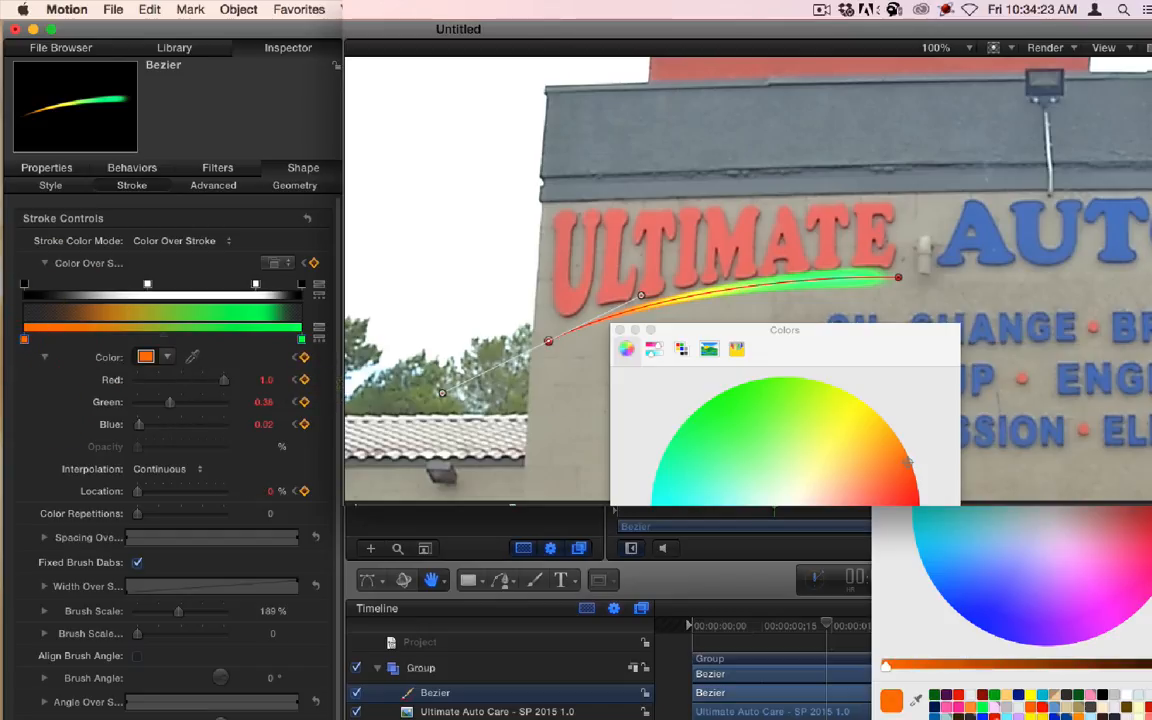
click(986, 705)
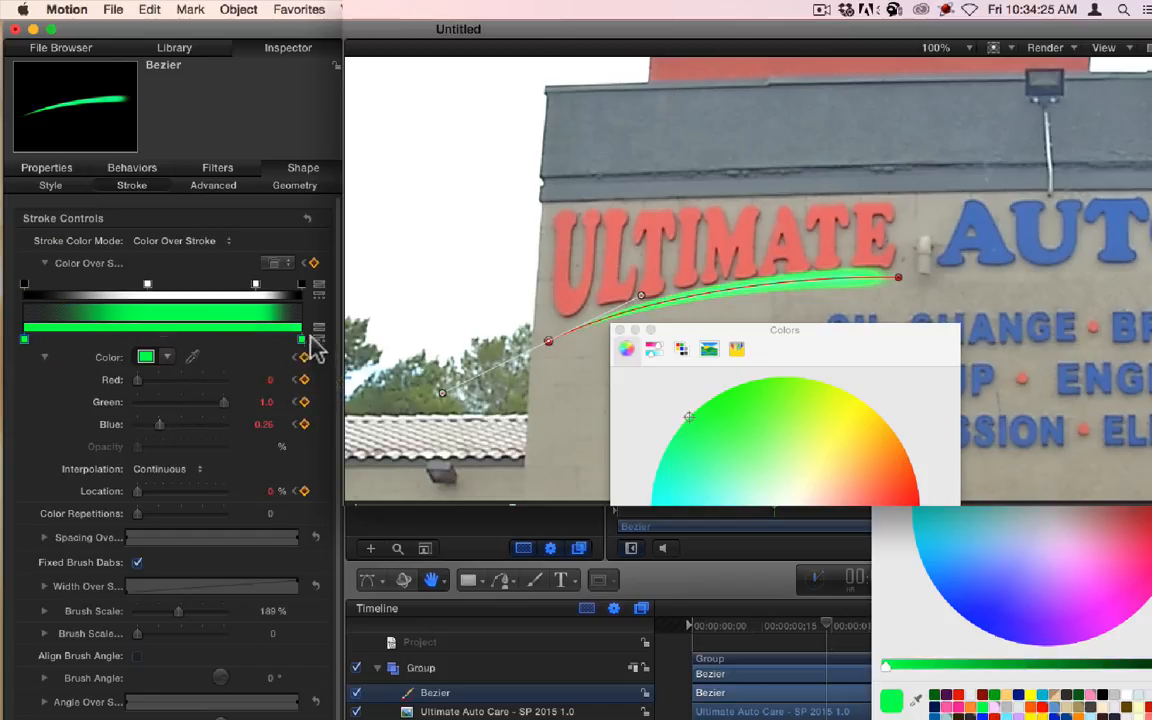
- At the 00:00:00:04 keyframe, change both end color tags of the stroke gradient to the same bright green
click(303, 262)
click(148, 358)
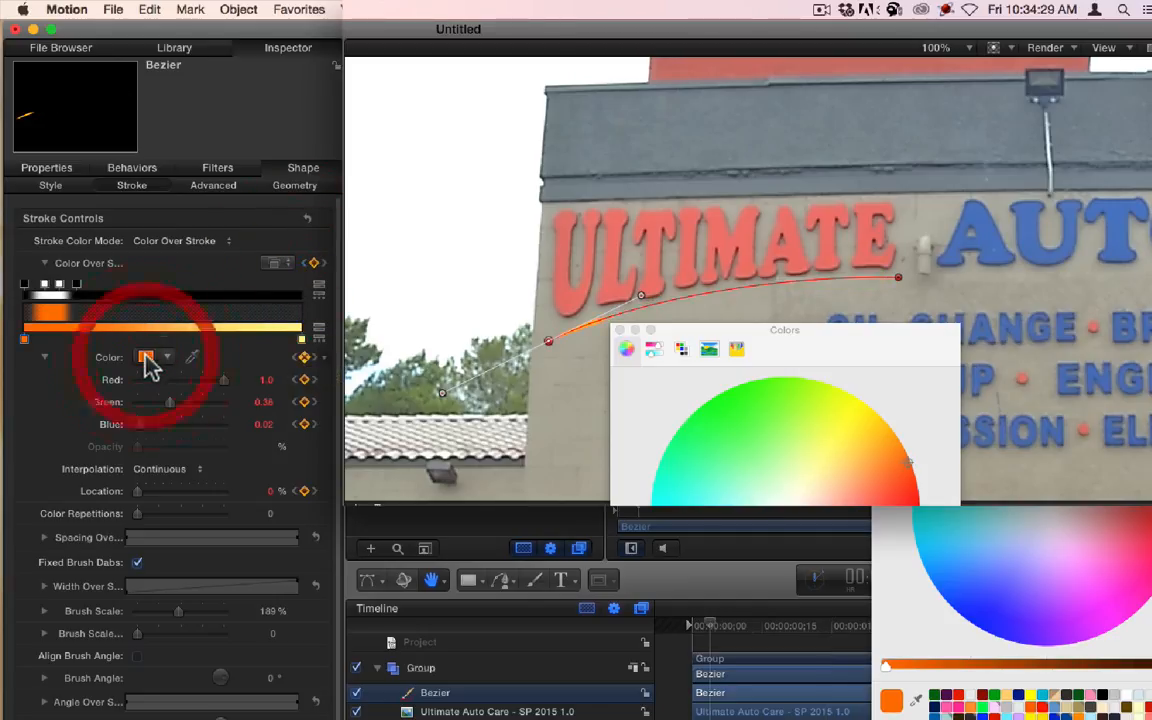
click(300, 338)
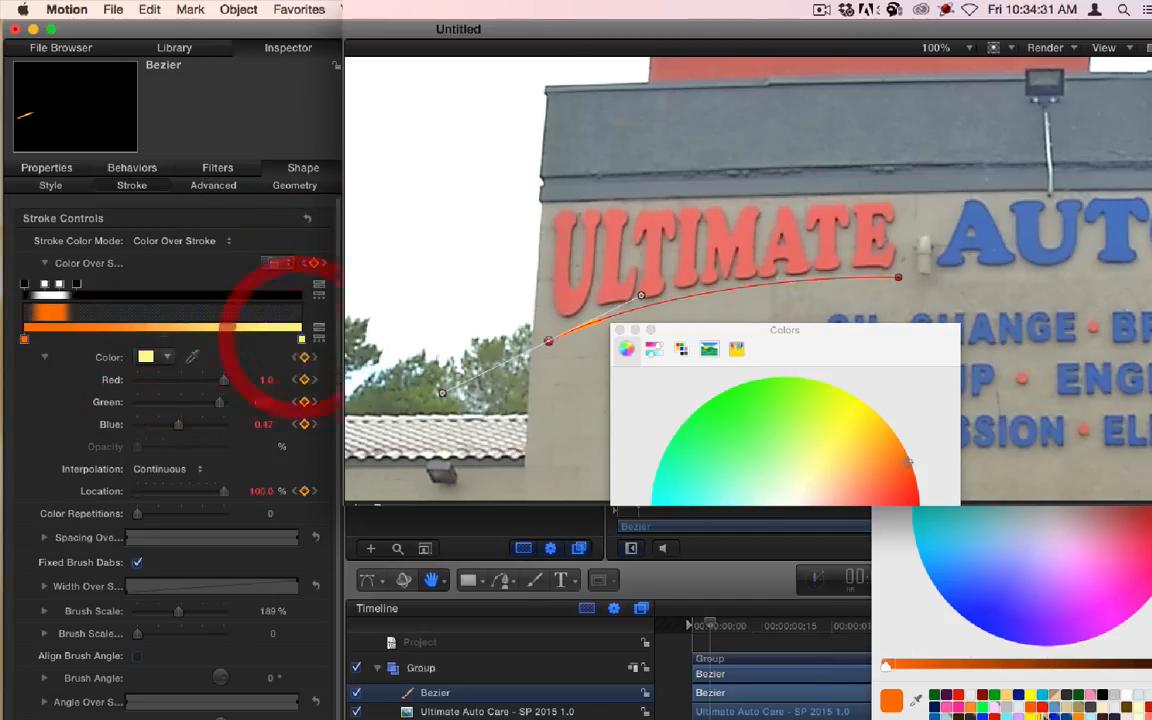
click(979, 702)
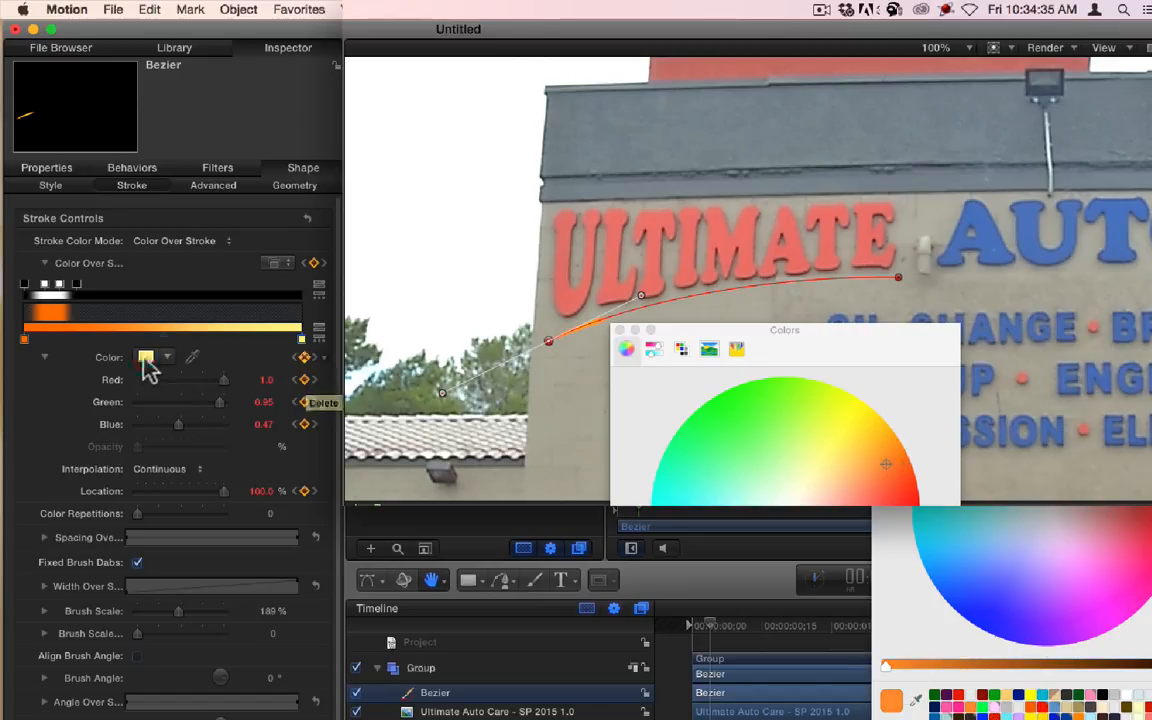
click(146, 357)
click(983, 708)
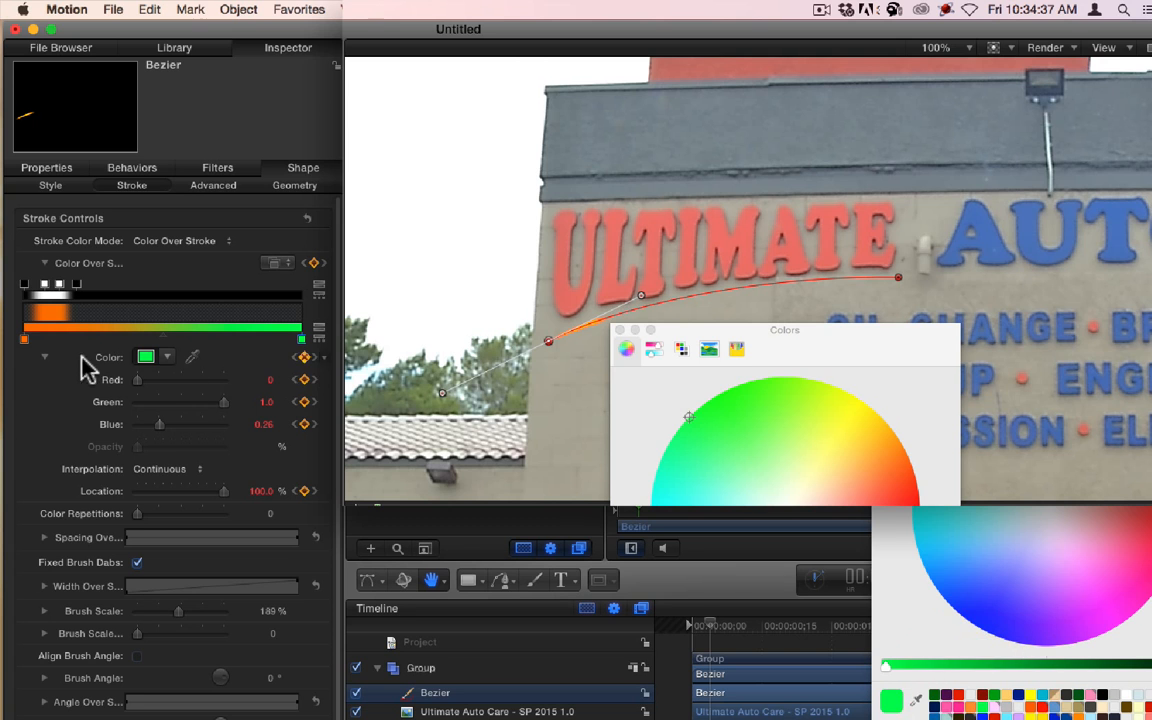
click(25, 339)
click(983, 708)
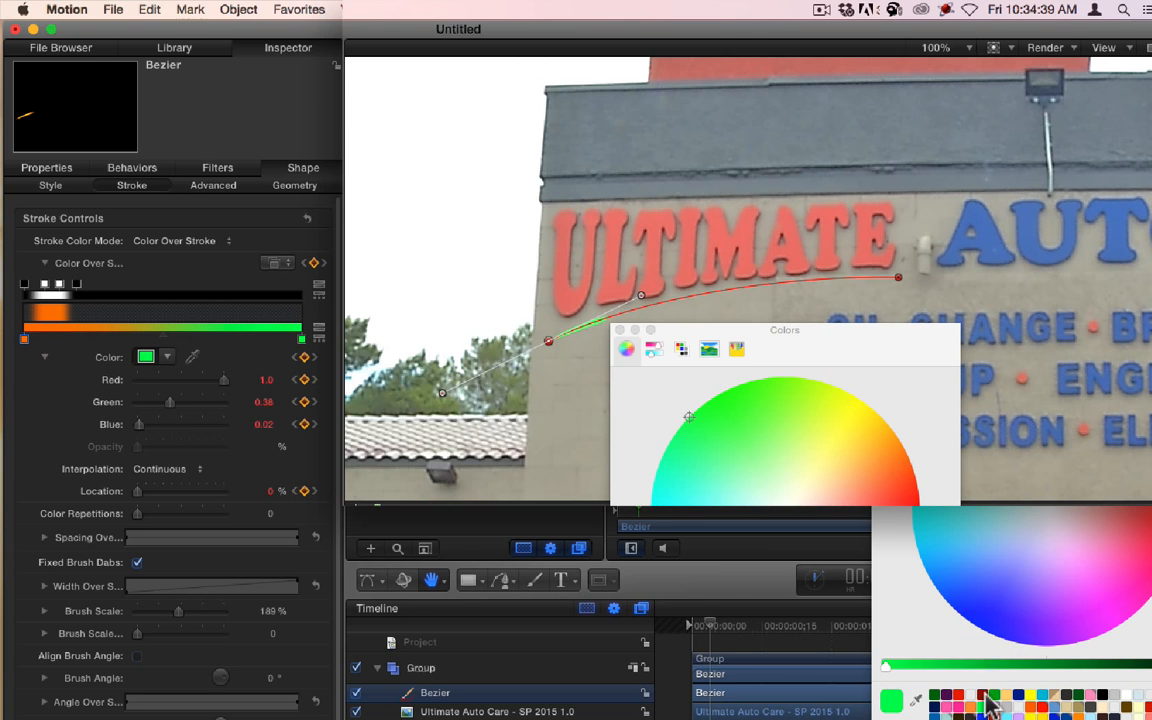
- Move the Colors window off the gradient controls and recolor both end color tags bright green at the 00:00:00:00 keyframe
drag(764, 329, 259, 189)
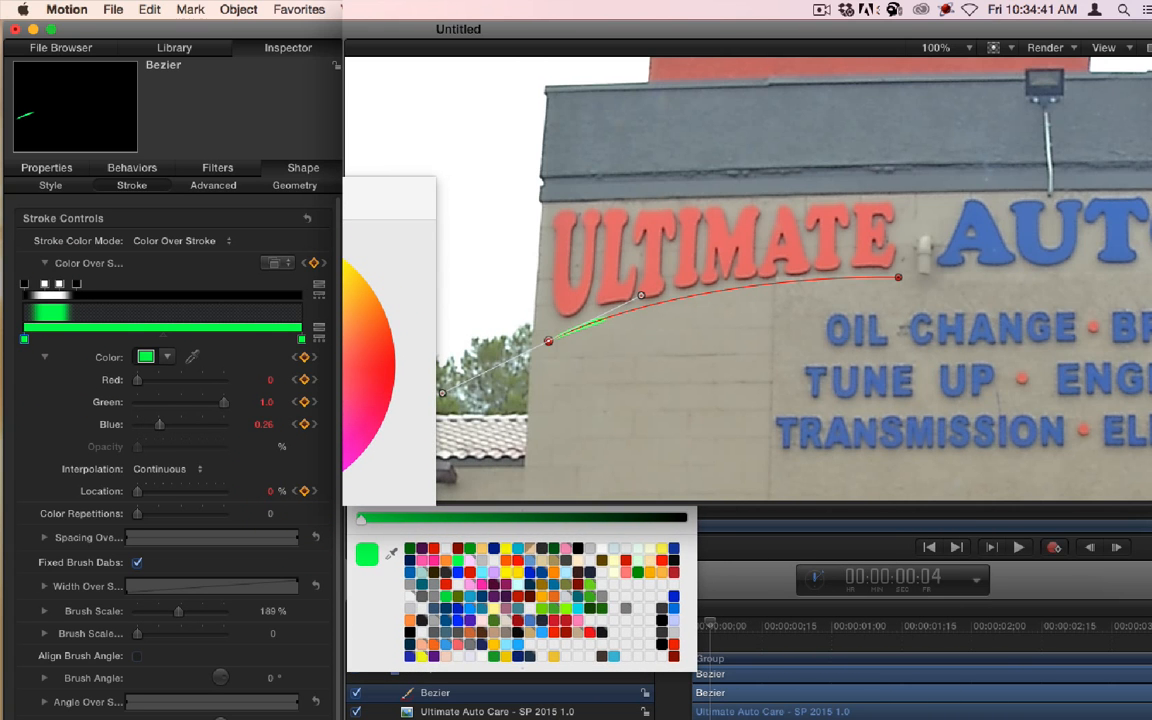
key(super+z)
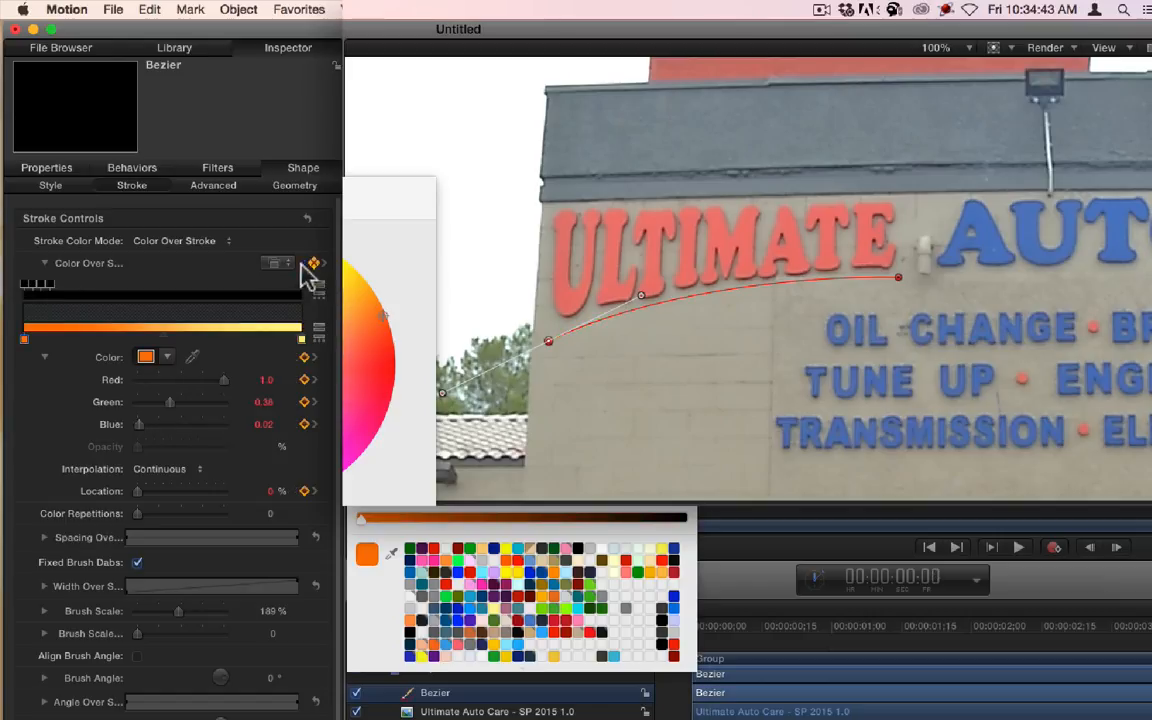
click(301, 340)
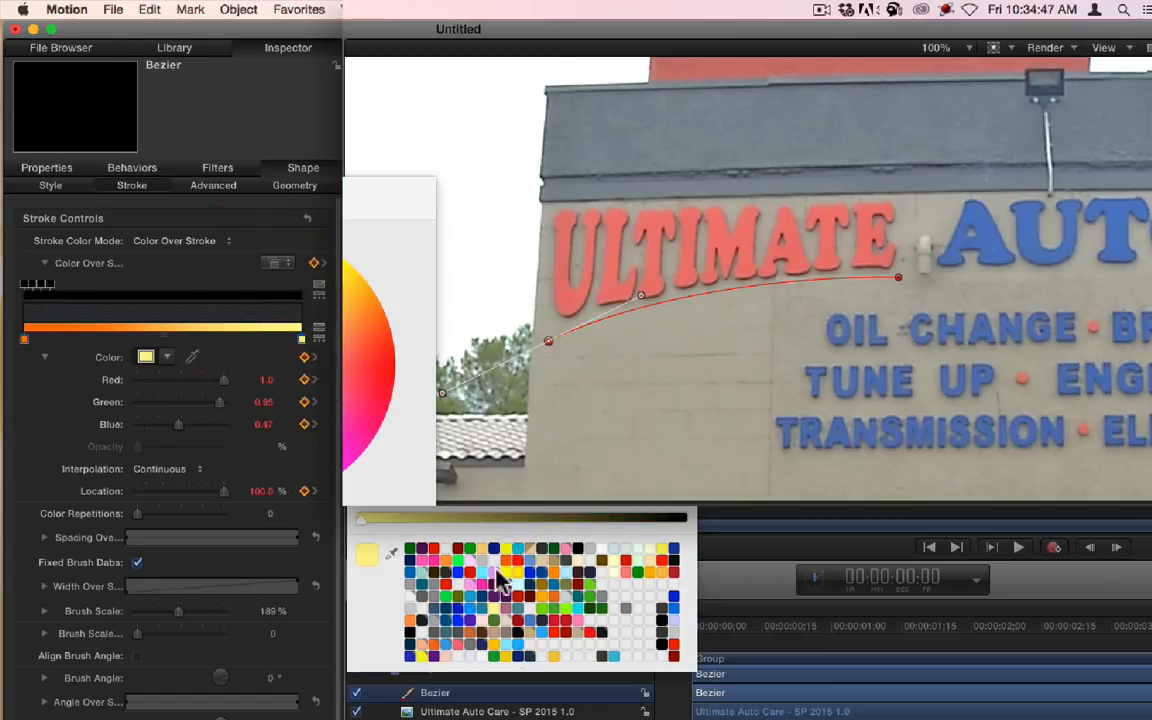
click(456, 561)
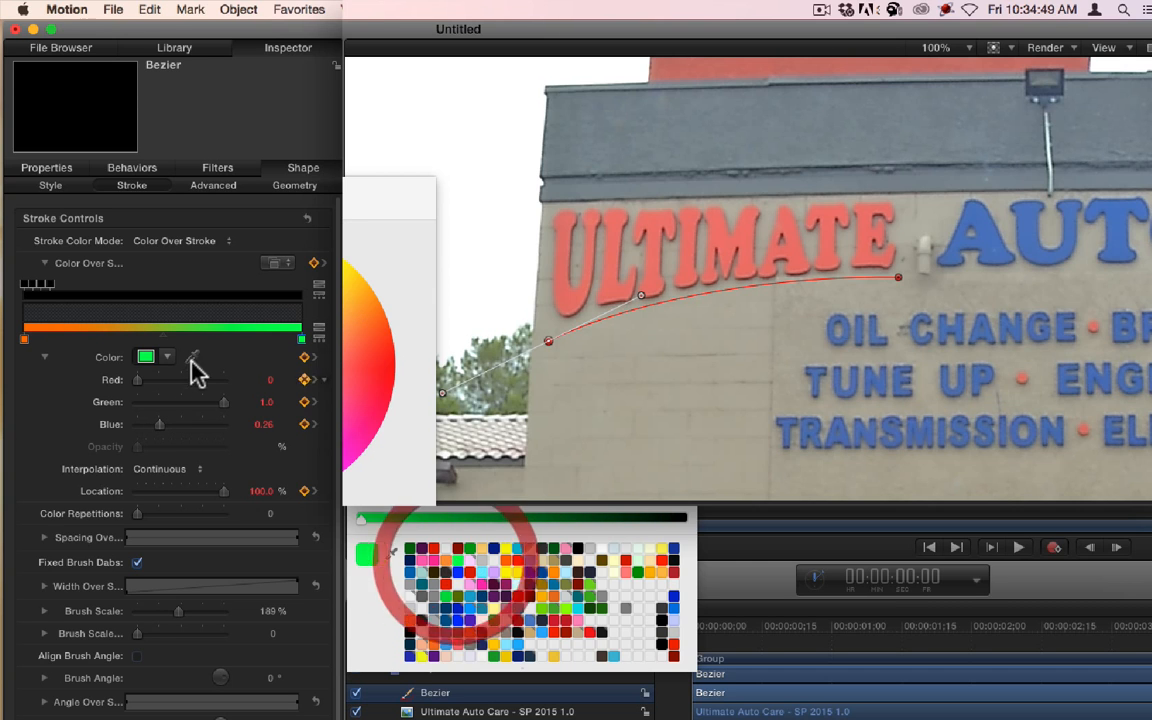
click(25, 340)
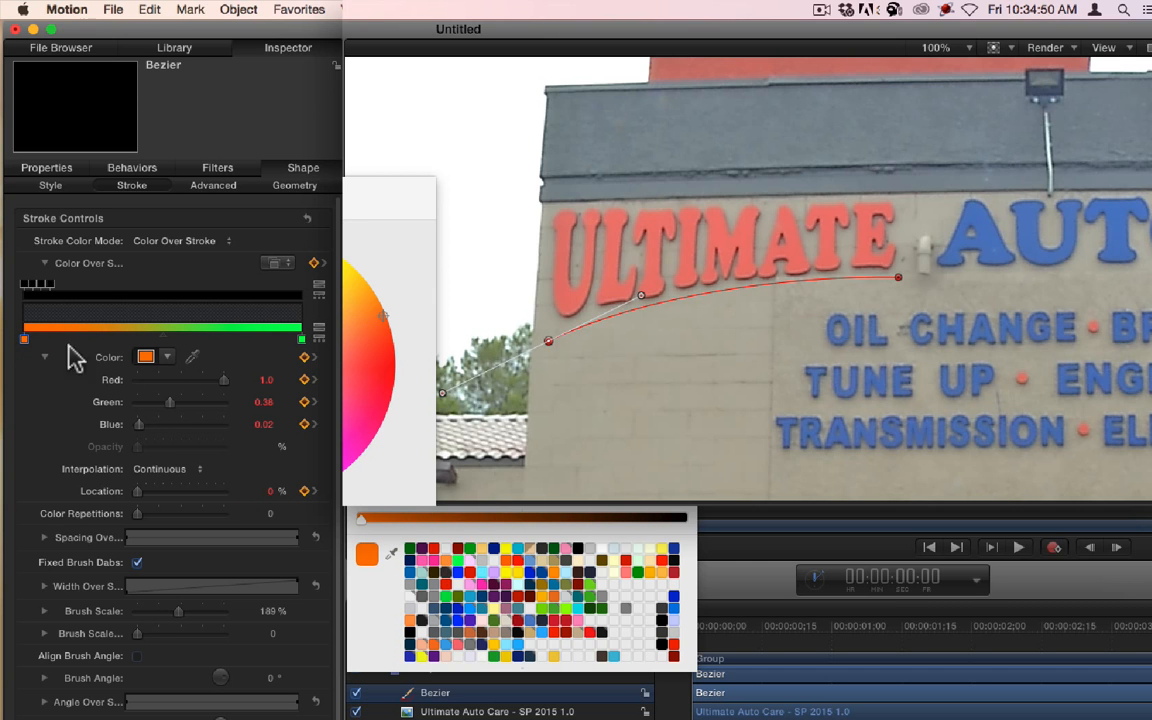
click(457, 562)
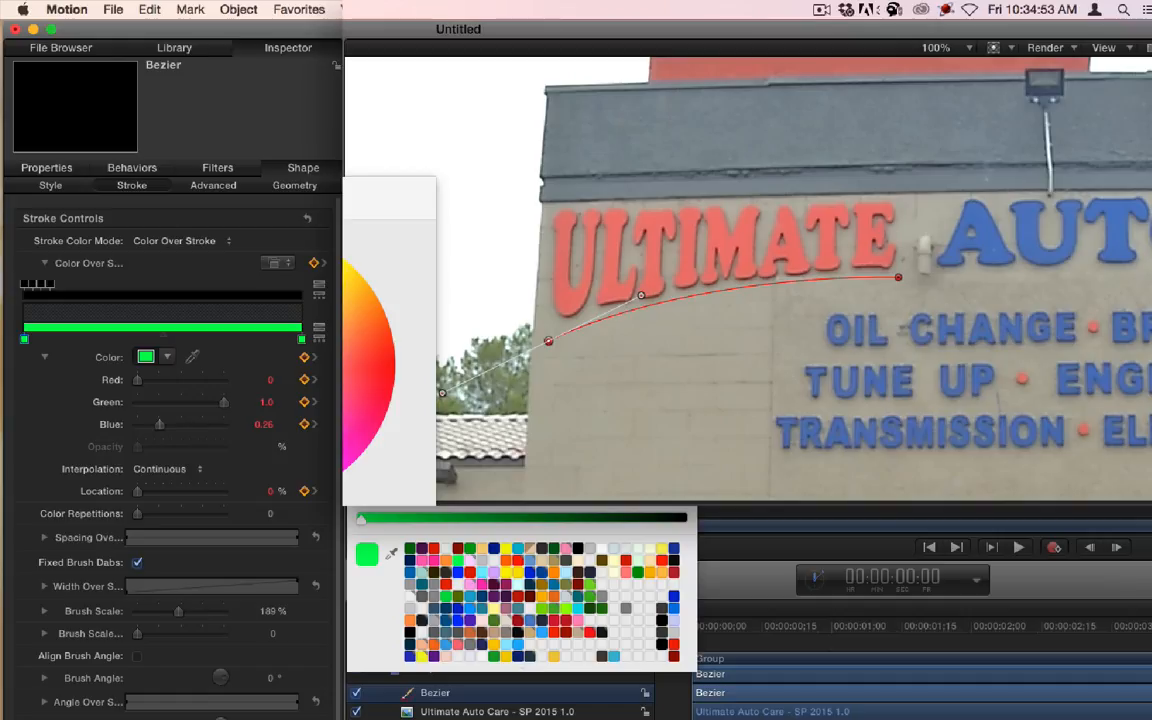
- Set the green stroke's Brush Scale to 75% and scrub to 00:00:01:03 to preview it
mouse_move(702, 628)
mouse_down()
mouse_move(898, 637)
mouse_move(747, 648)
mouse_move(838, 652)
mouse_move(840, 640)
mouse_up()
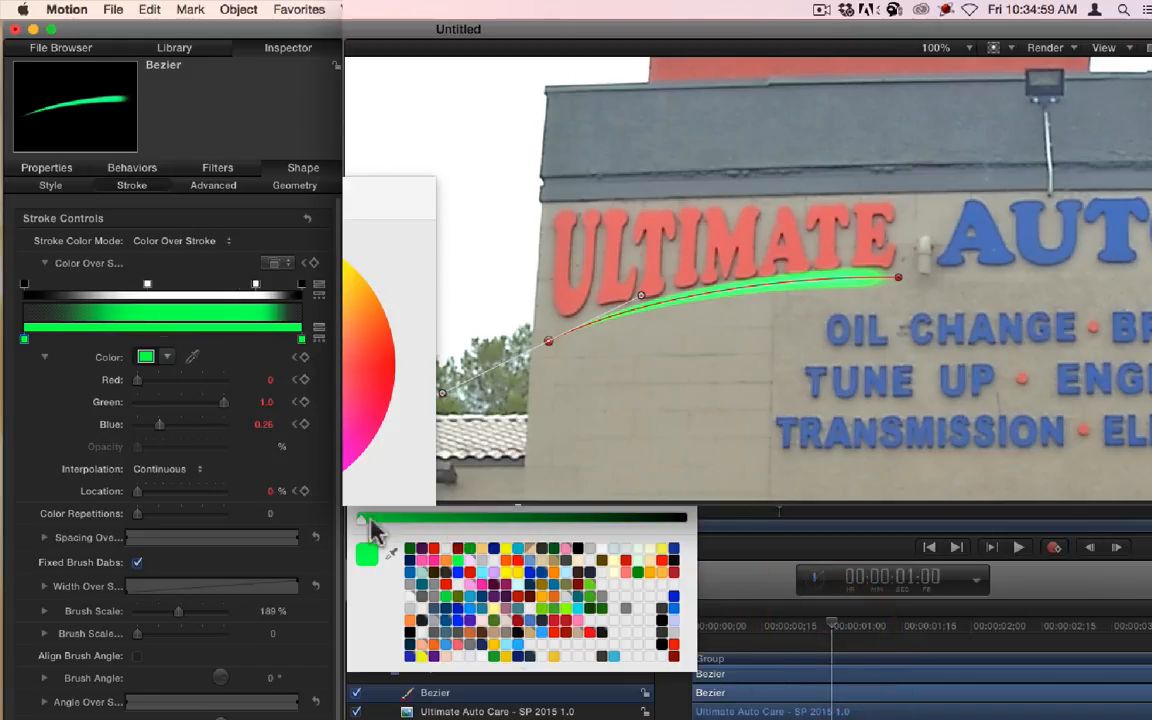
click(270, 611)
text(75)
key(Return)
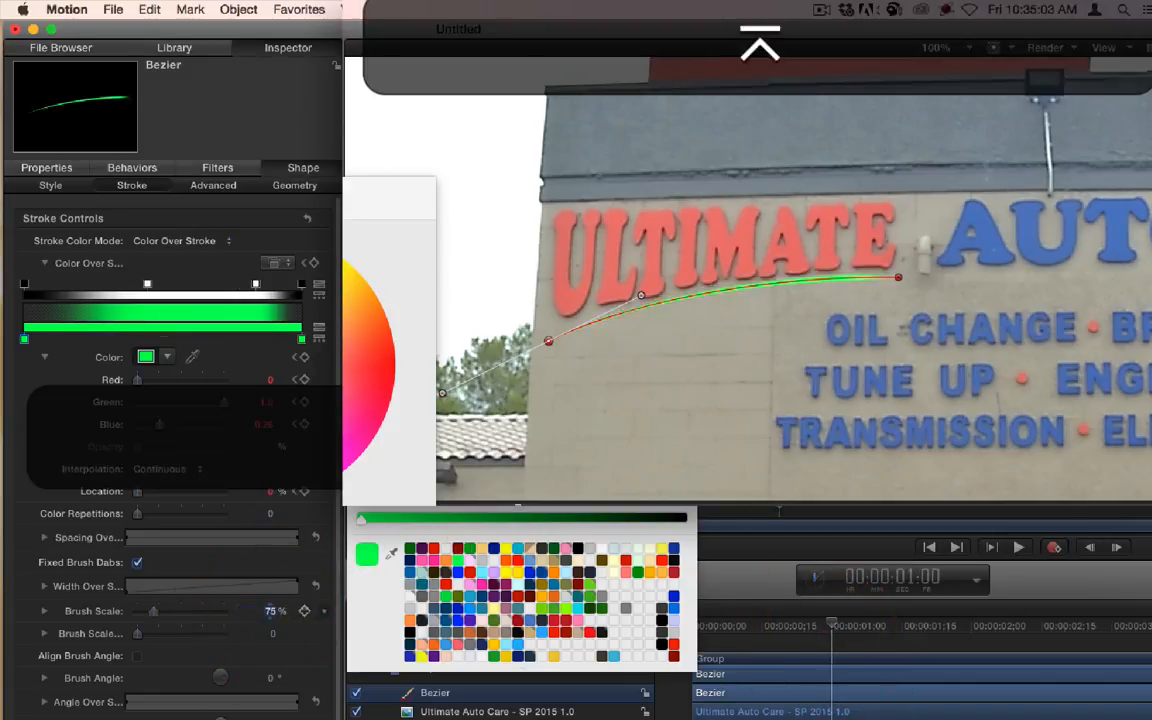
mouse_move(784, 628)
mouse_down()
mouse_move(692, 641)
mouse_move(848, 637)
mouse_up()
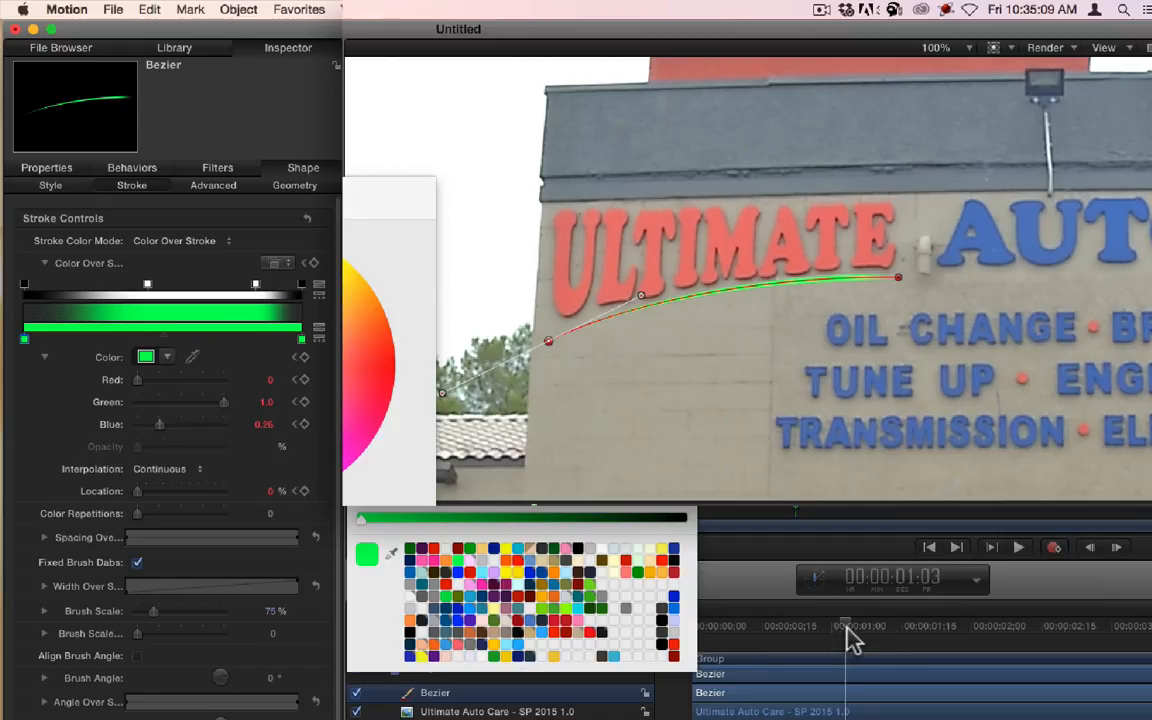
- At the 00:00:00:29 keyframe, move the gradient's inner opacity tags outward to locations of about 1.76% and 96.02%
click(312, 264)
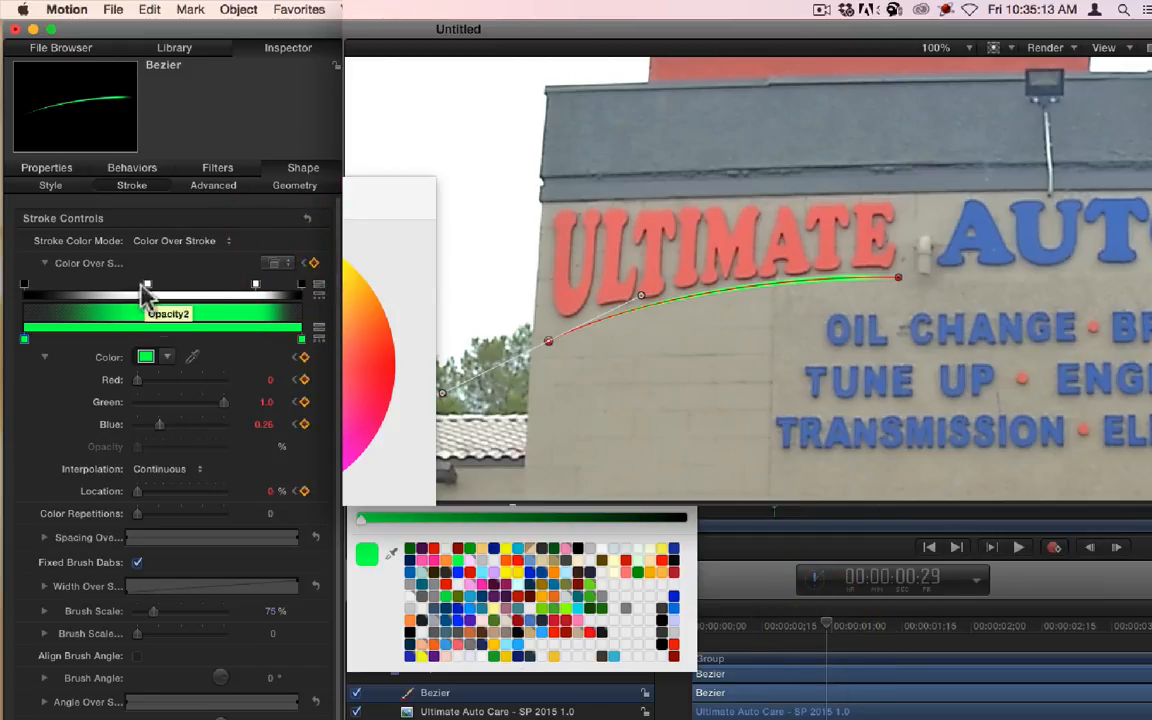
drag(145, 292, 25, 293)
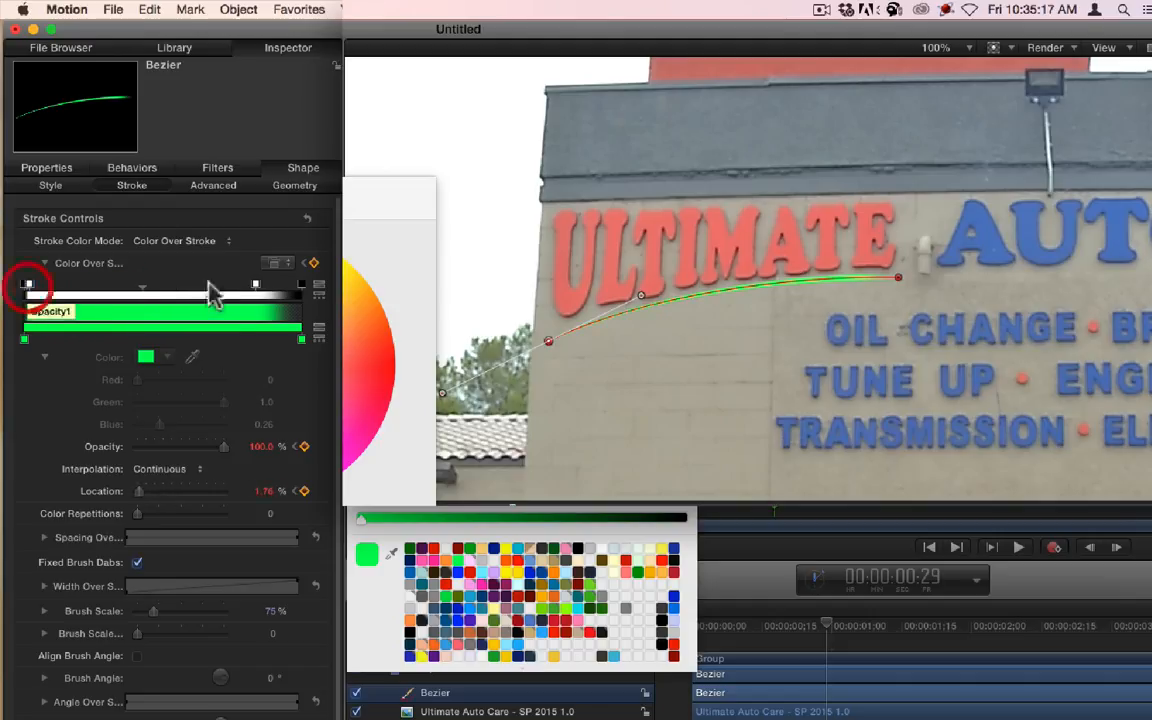
drag(257, 287, 296, 290)
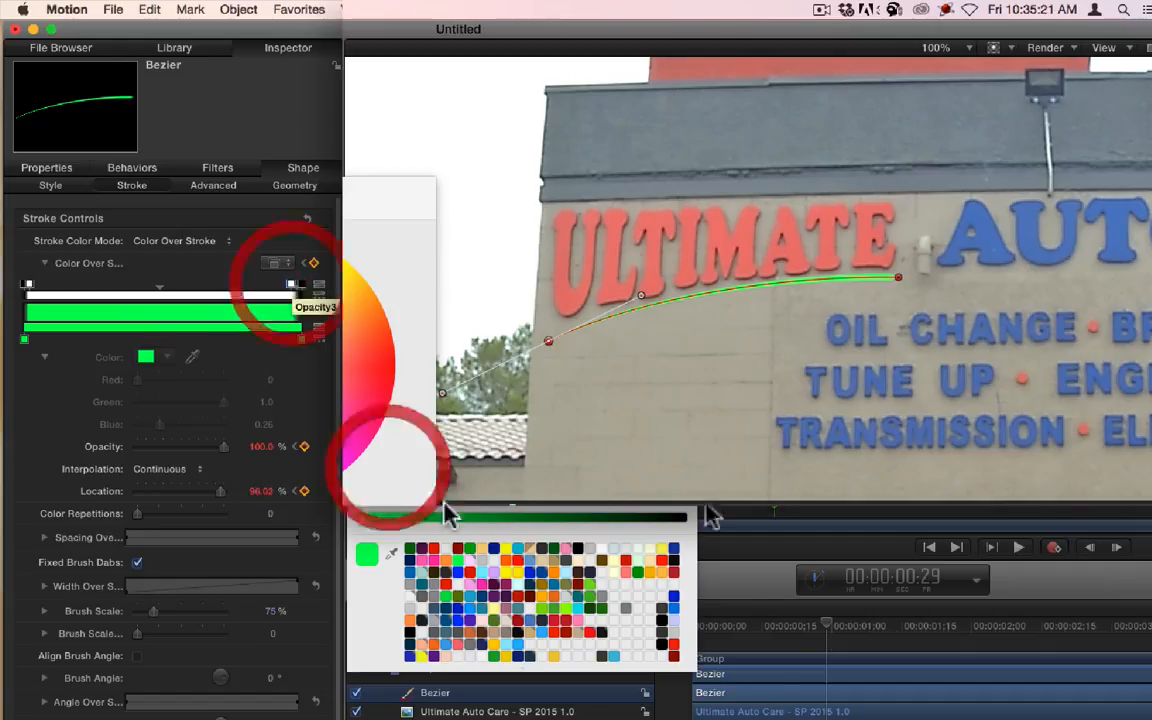
- Deselect the Bezier line and play back the project to review the green light stroke drawing on
drag(790, 632, 843, 638)
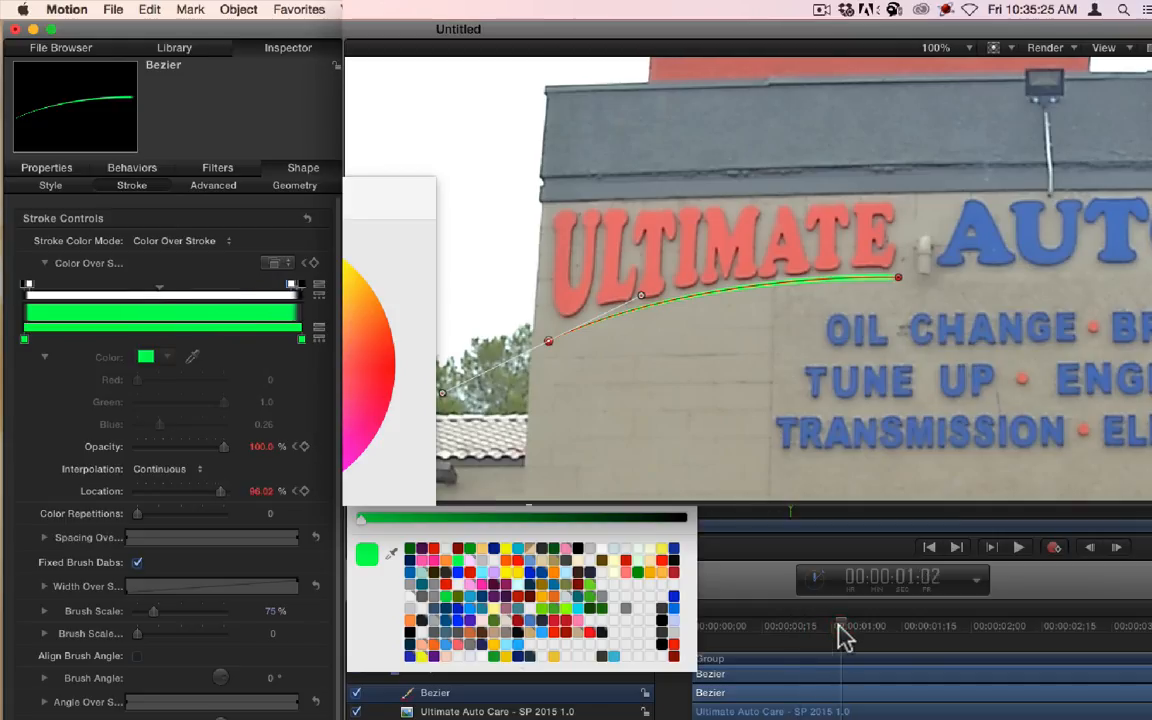
click(876, 718)
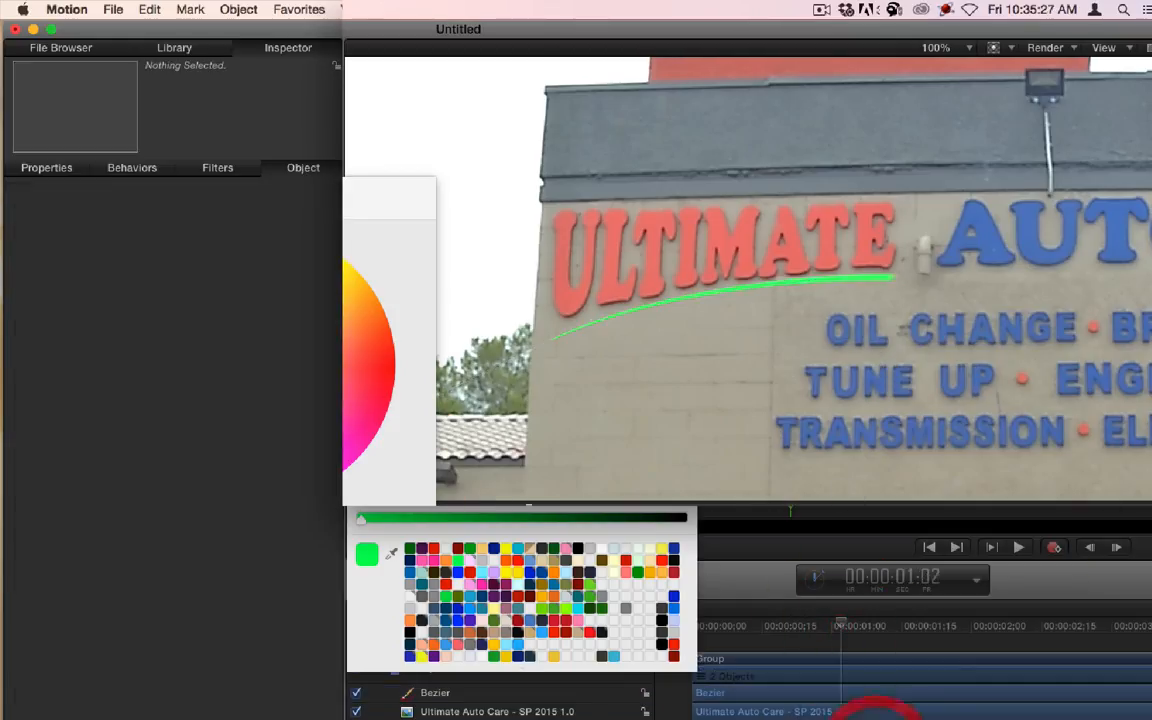
key(space)
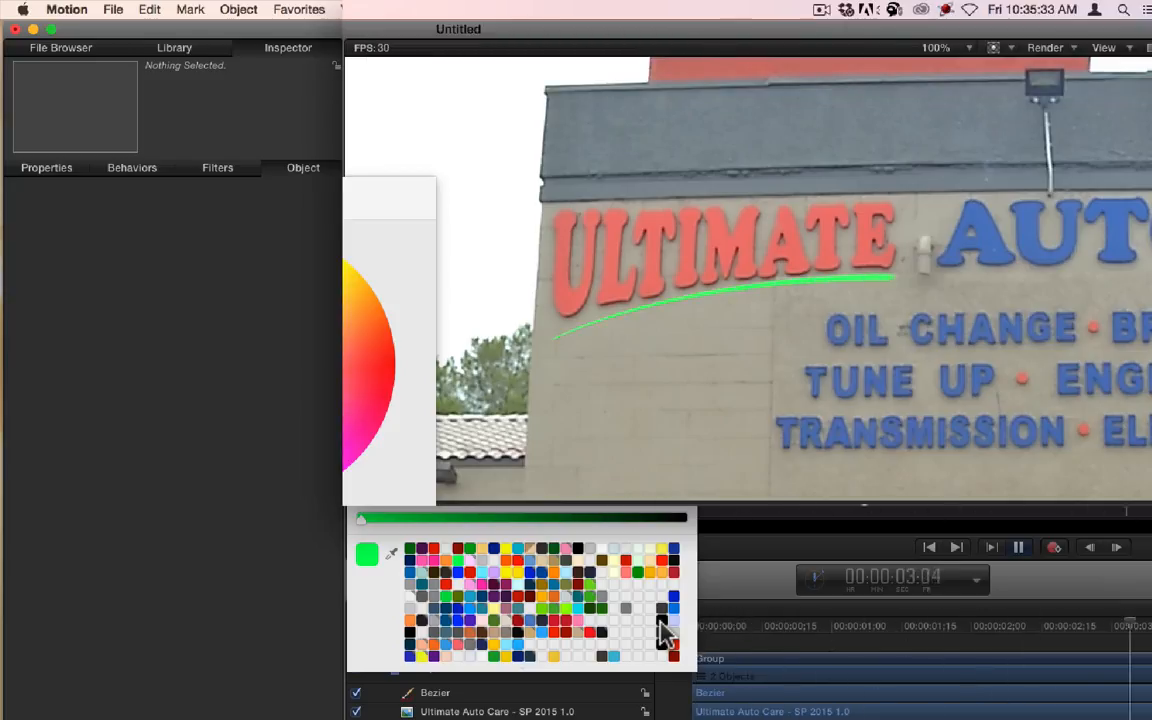
key(space)
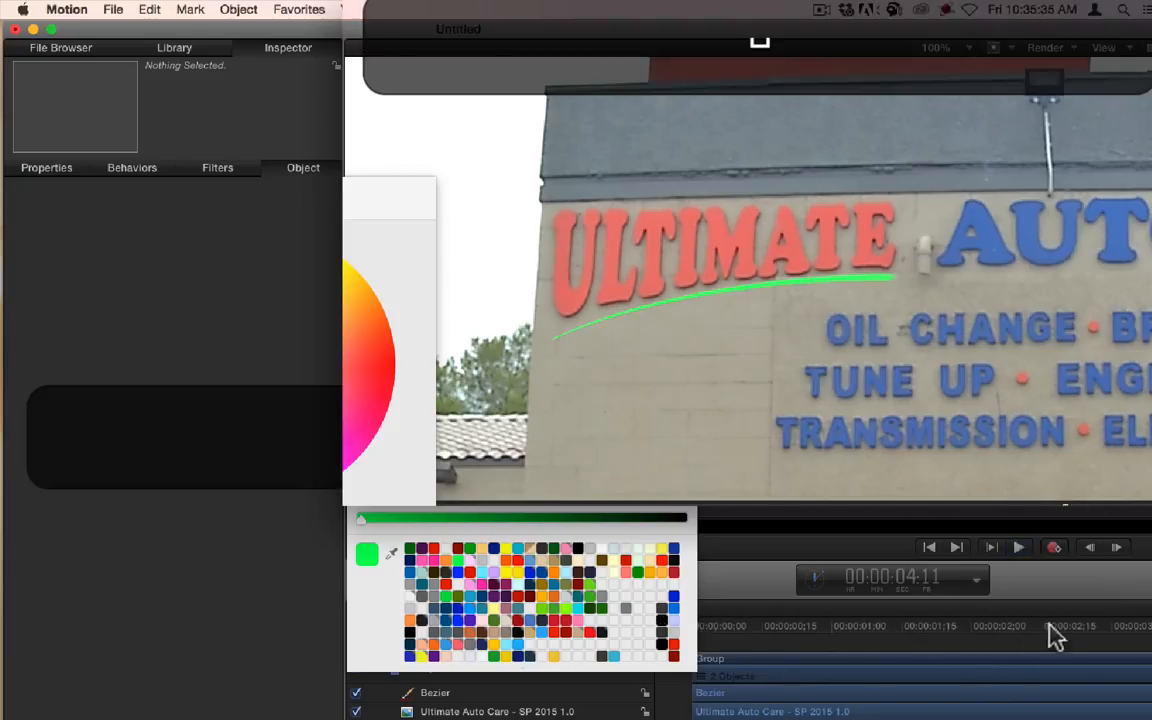
- Scrub back through the timeline and play the project to review the green stroke drawing on beneath ULTIMATE
drag(1055, 635, 775, 637)
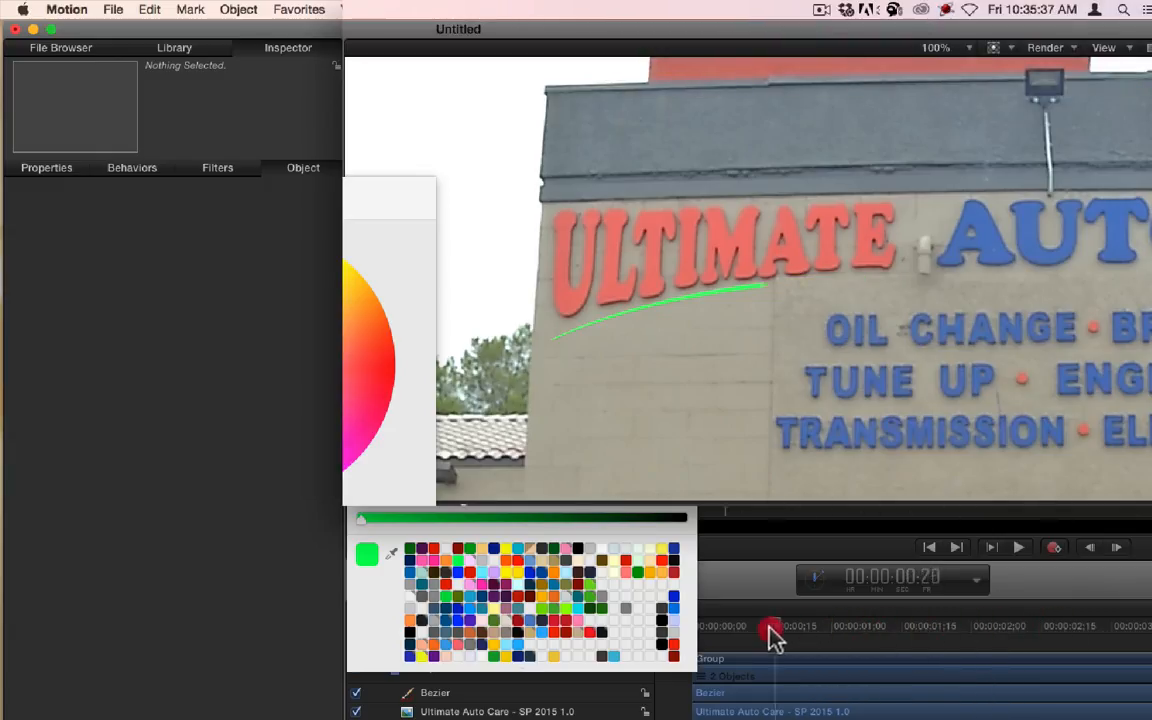
key(space)
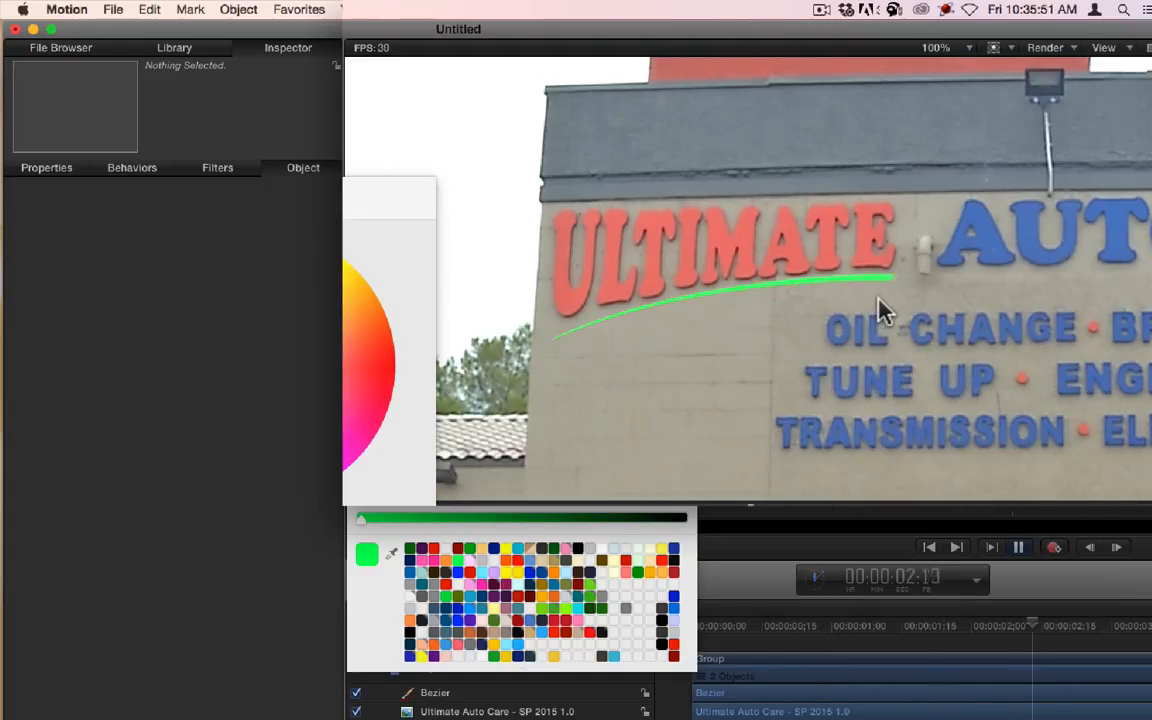
click(988, 628)
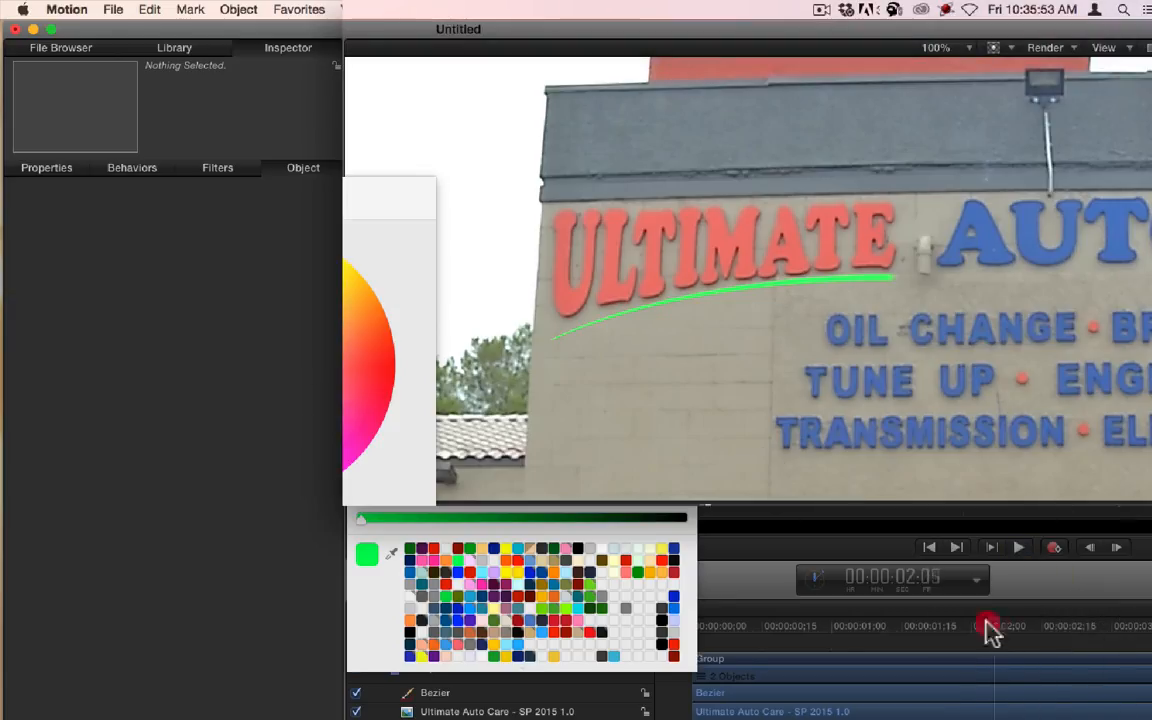
- For the Bezier's Color Over Stroke, add a keyframe at 00:00:02:17 and delete the one at 00:00:00:29
mouse_move(988, 628)
mouse_down()
mouse_move(757, 632)
mouse_move(826, 633)
mouse_up()
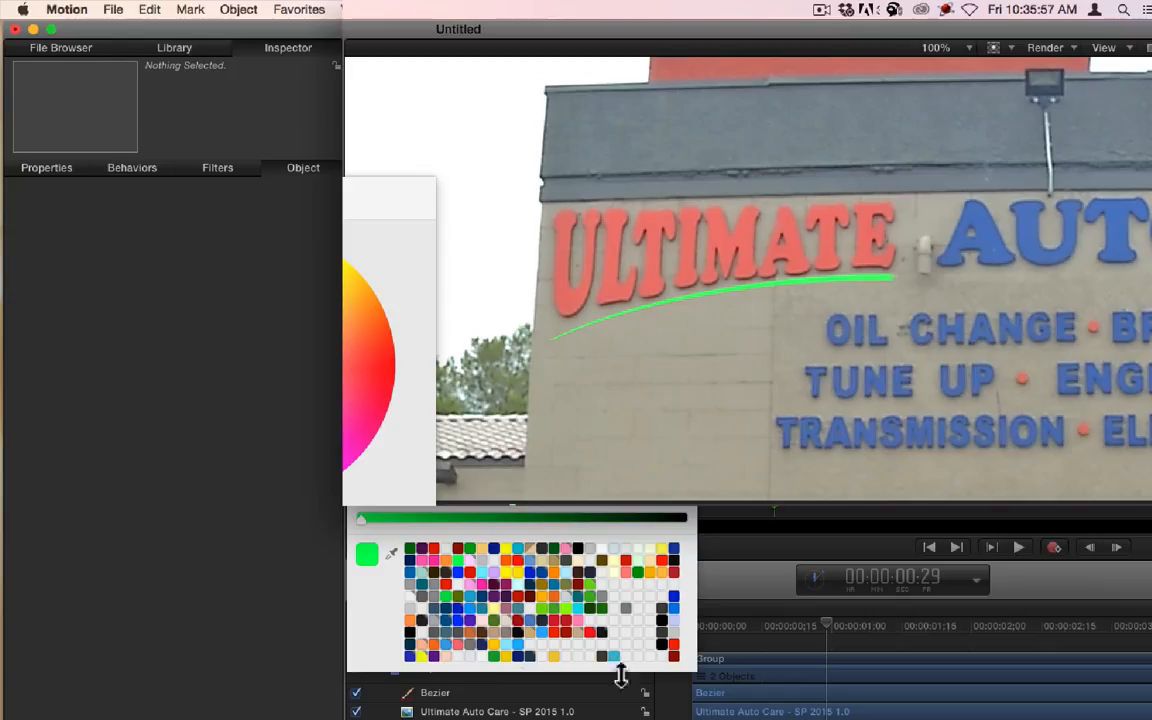
click(448, 693)
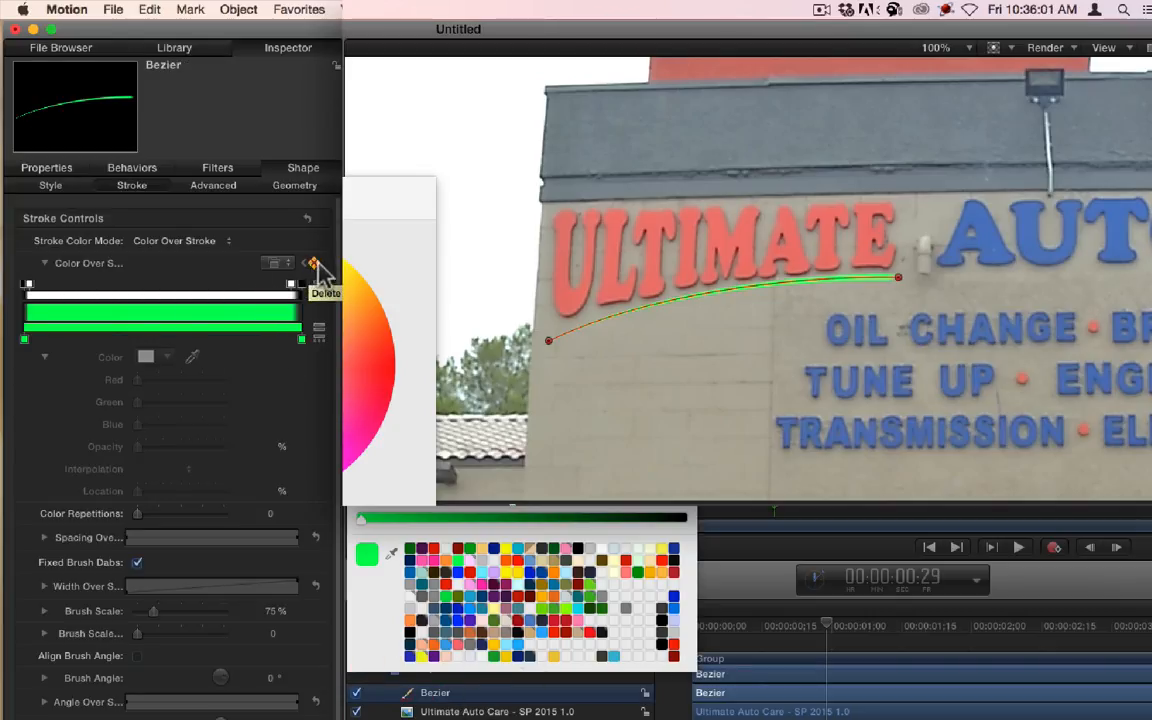
drag(918, 636, 1051, 628)
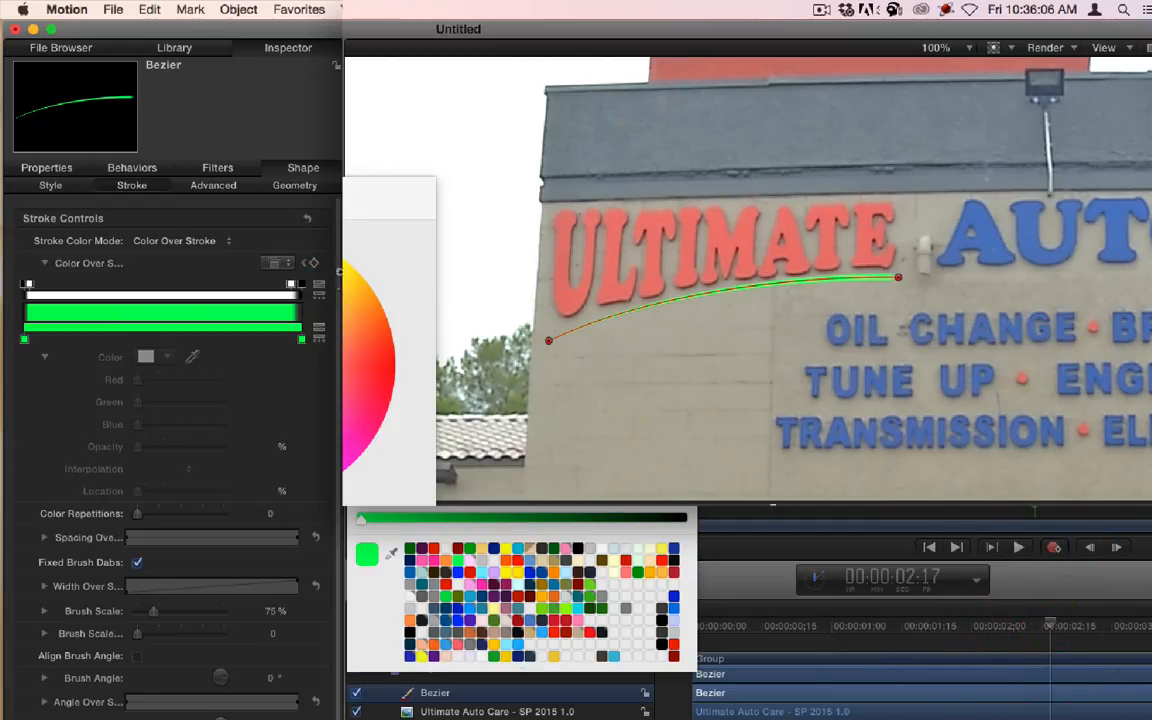
click(313, 263)
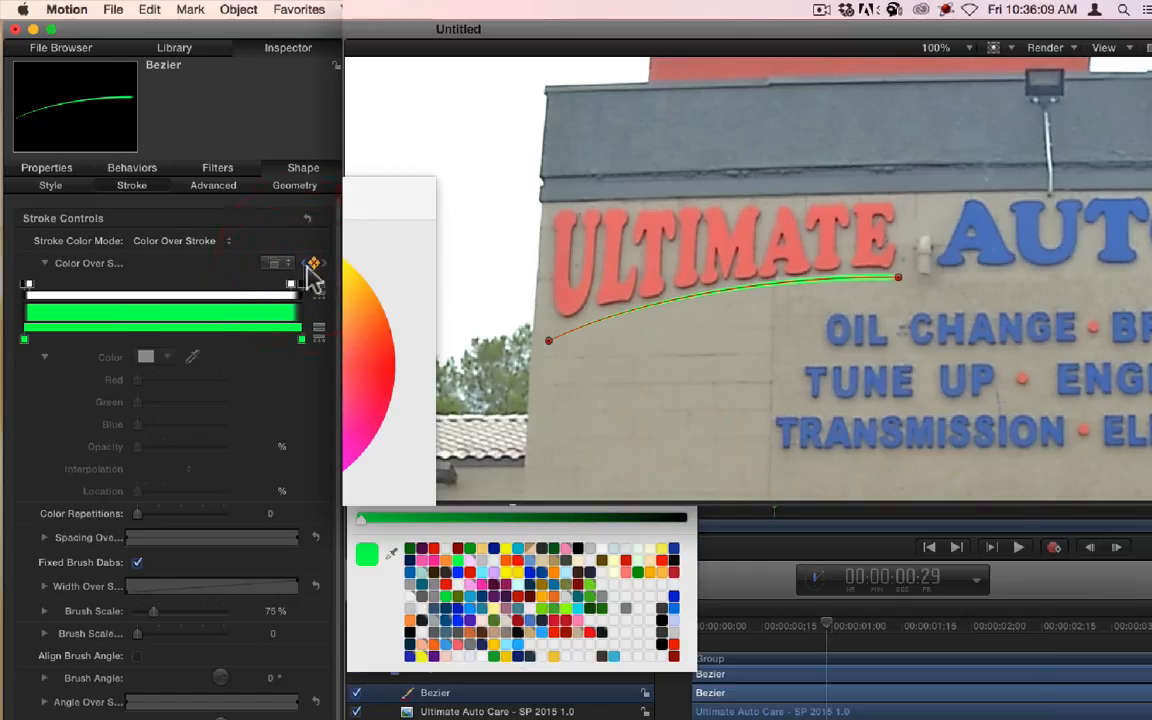
click(313, 265)
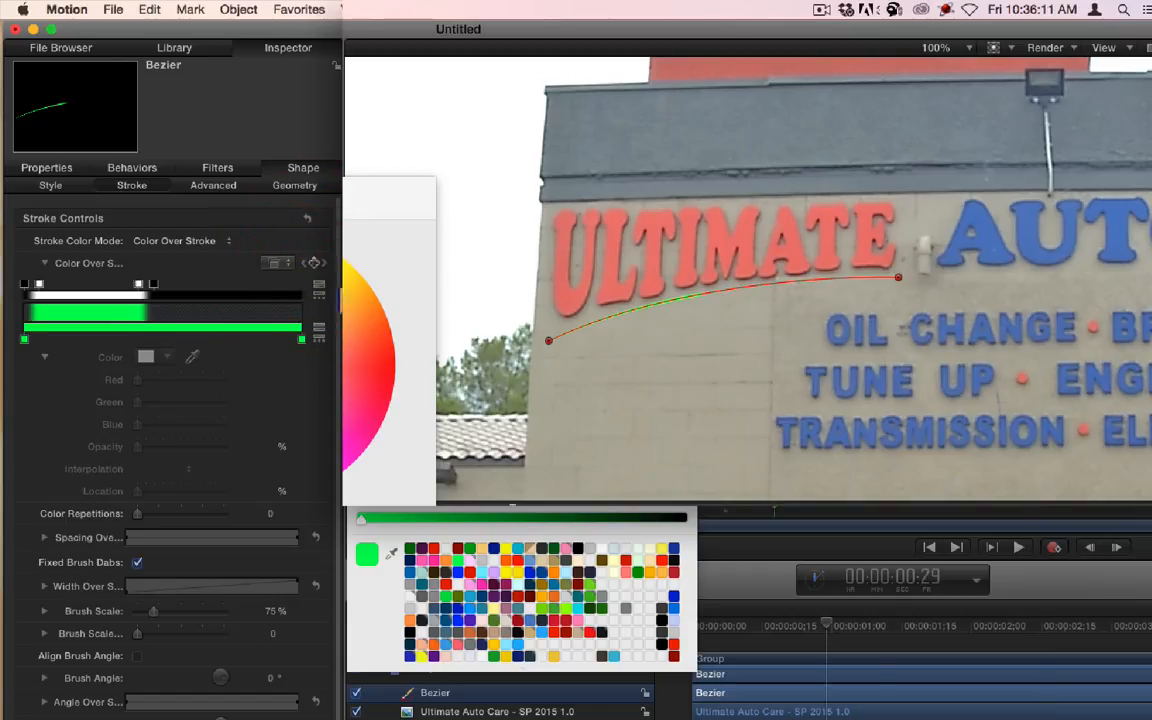
- Play the project from 00:00:00:00 with the Bezier line deselected to review the slower draw-on
click(712, 628)
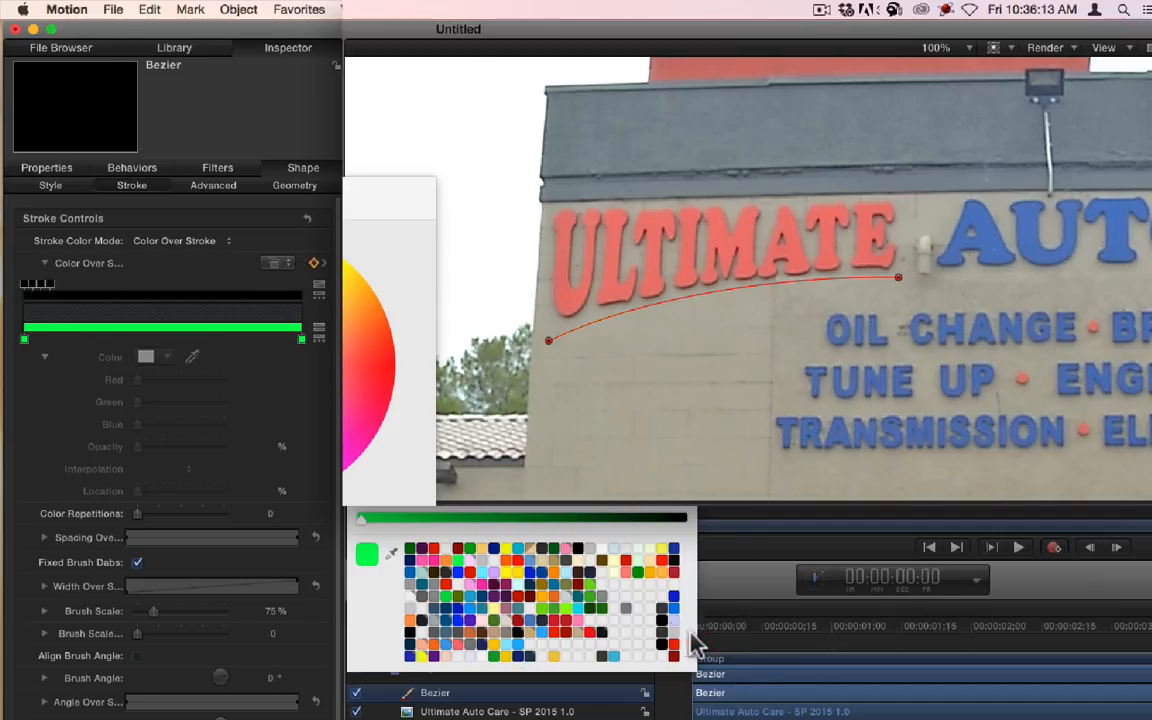
key(space)
key(super+shift+a)
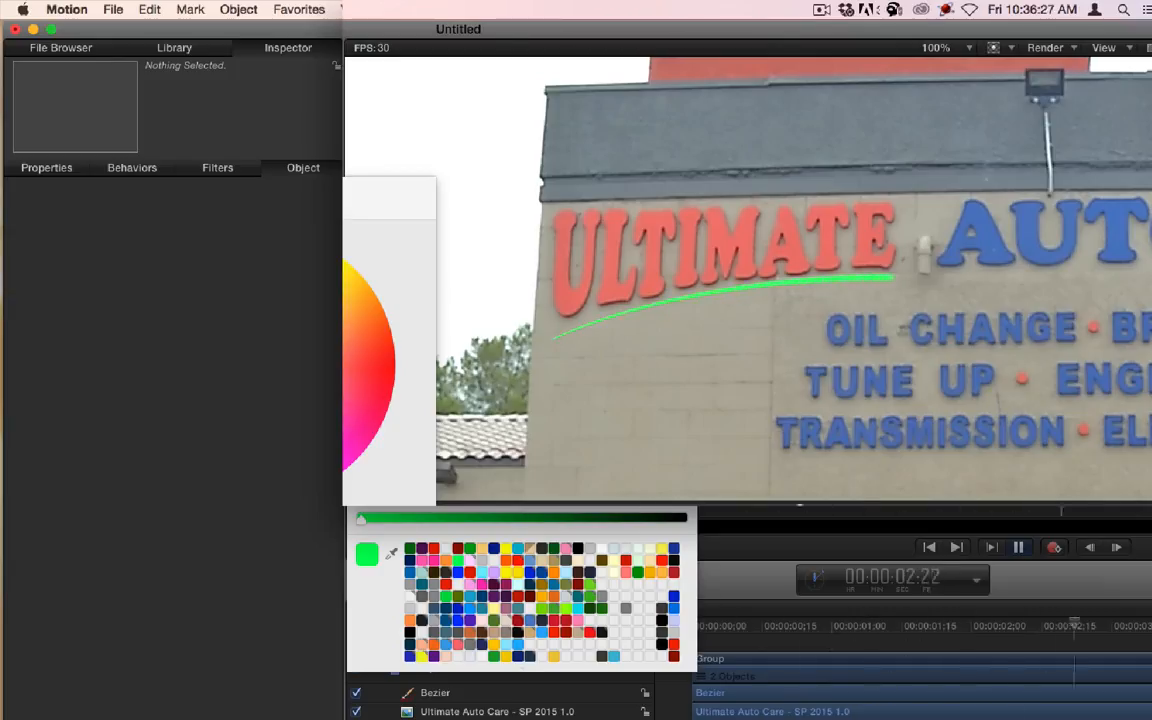
key(space)
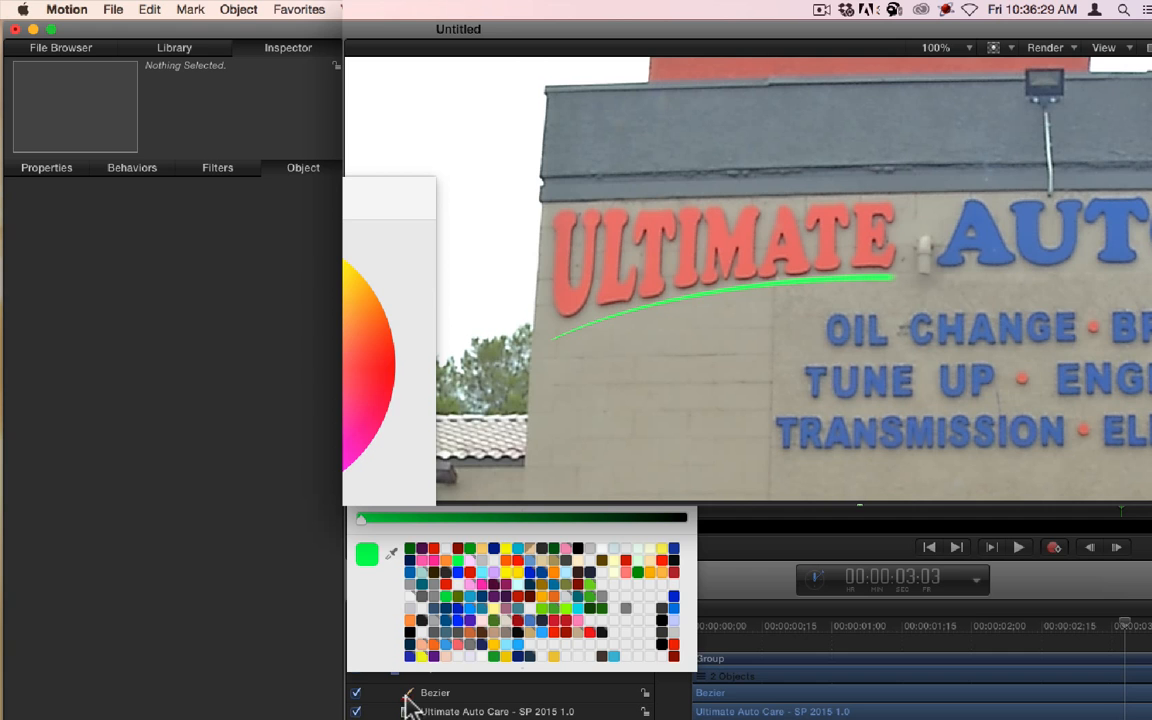
- Reshape the Bezier line into a deep downward bow by pulling the curve handles of both end points down and outward
click(410, 695)
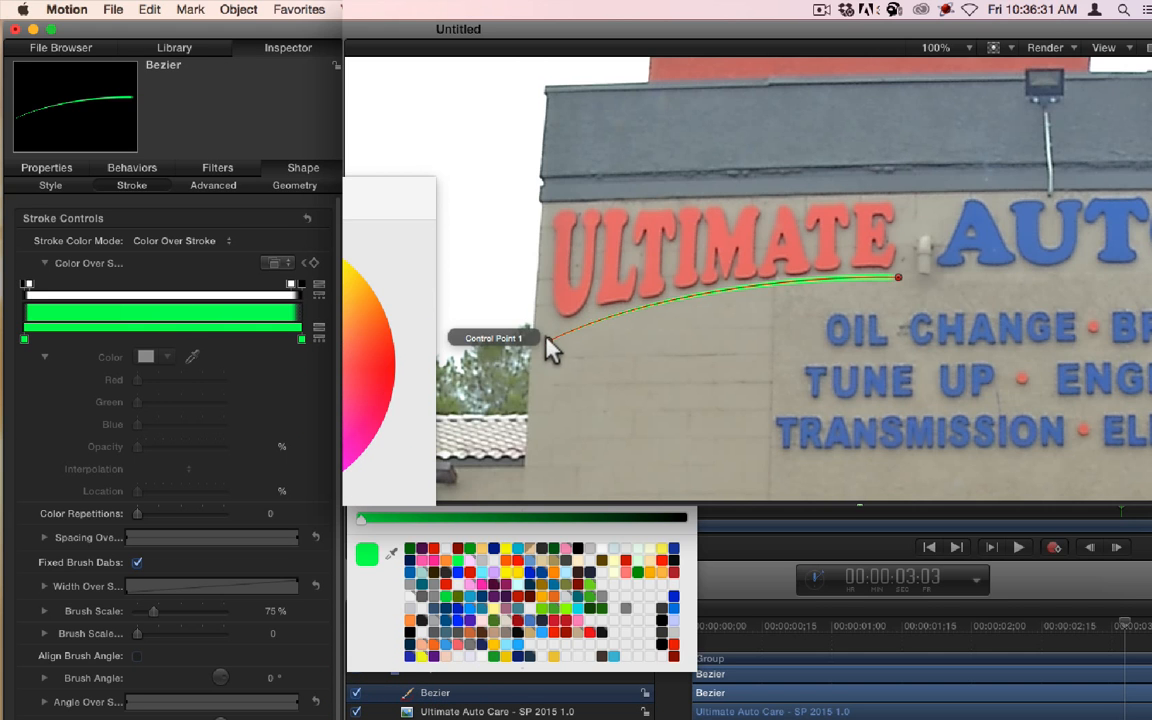
drag(548, 342, 653, 432)
click(898, 277)
drag(788, 275, 994, 393)
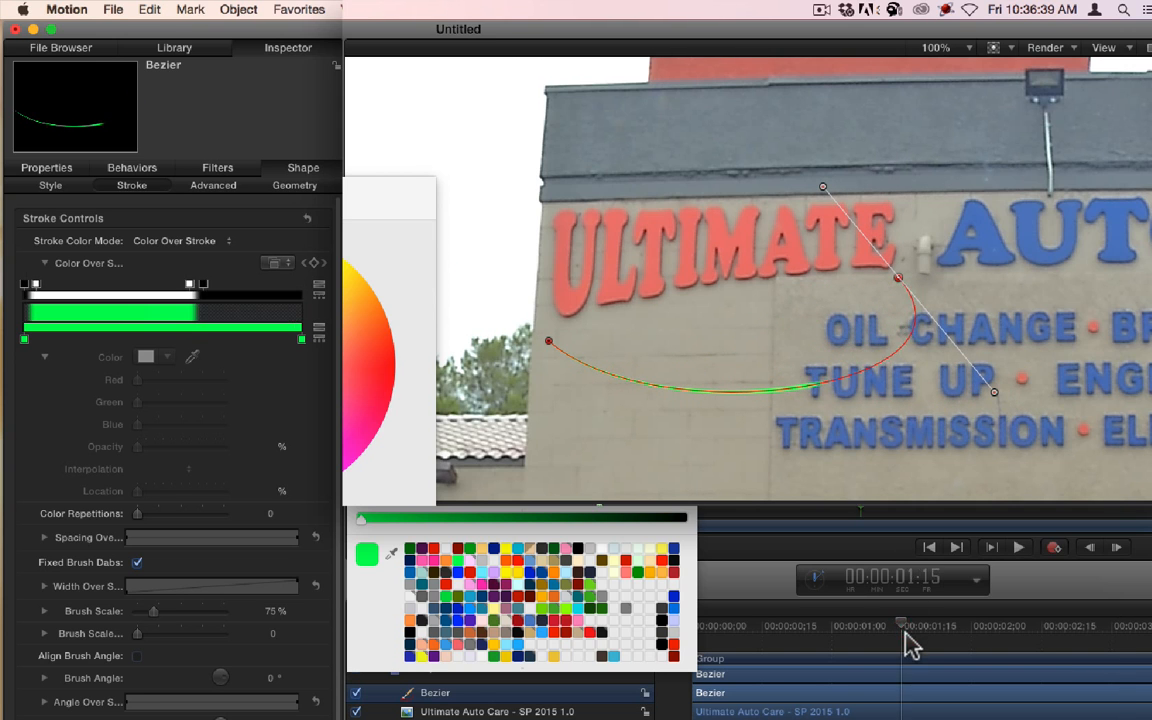
- Play the project from the start to review the green stroke drawing along the bowed curve
drag(908, 624, 683, 630)
key(space)
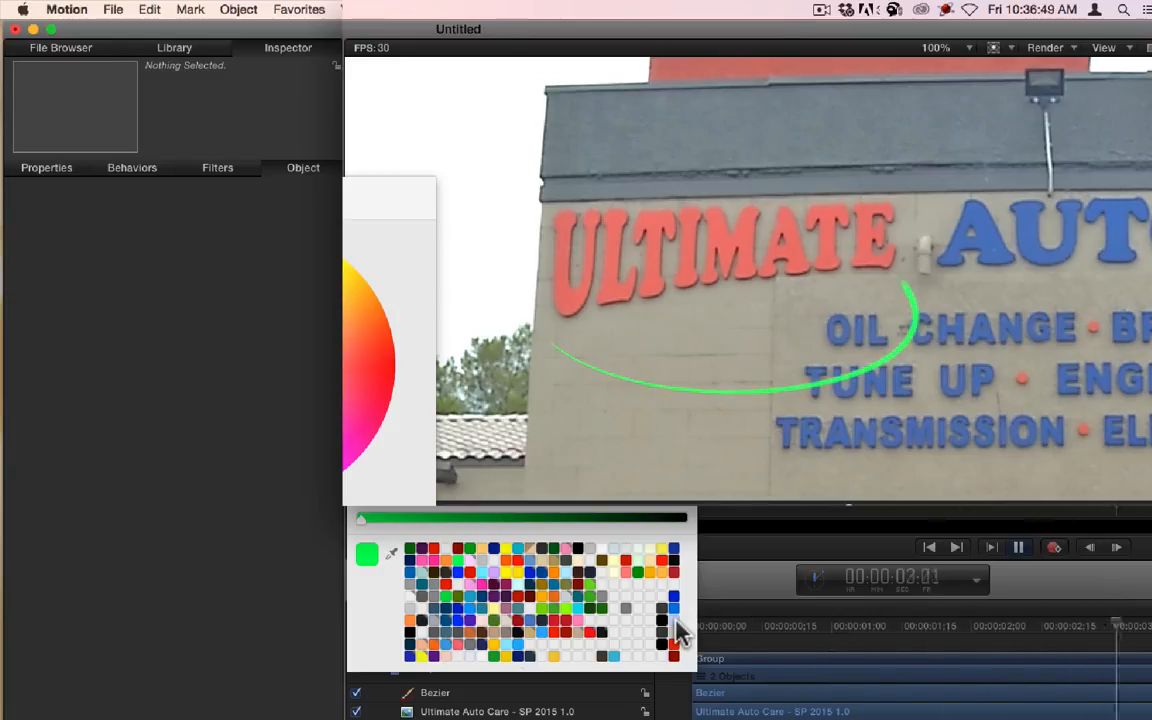
key(space)
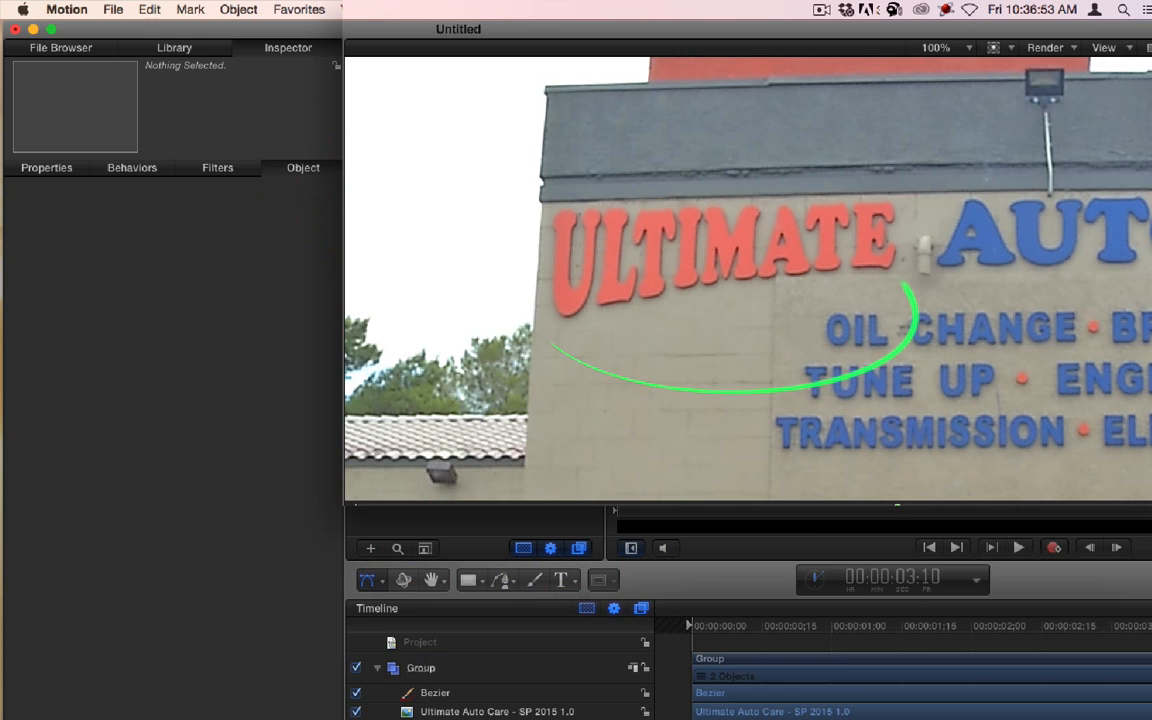
- Apply the Traditional shape style Ballpoint Heavy to the Bezier line, deselect it and scrub the timeline to preview it
click(494, 693)
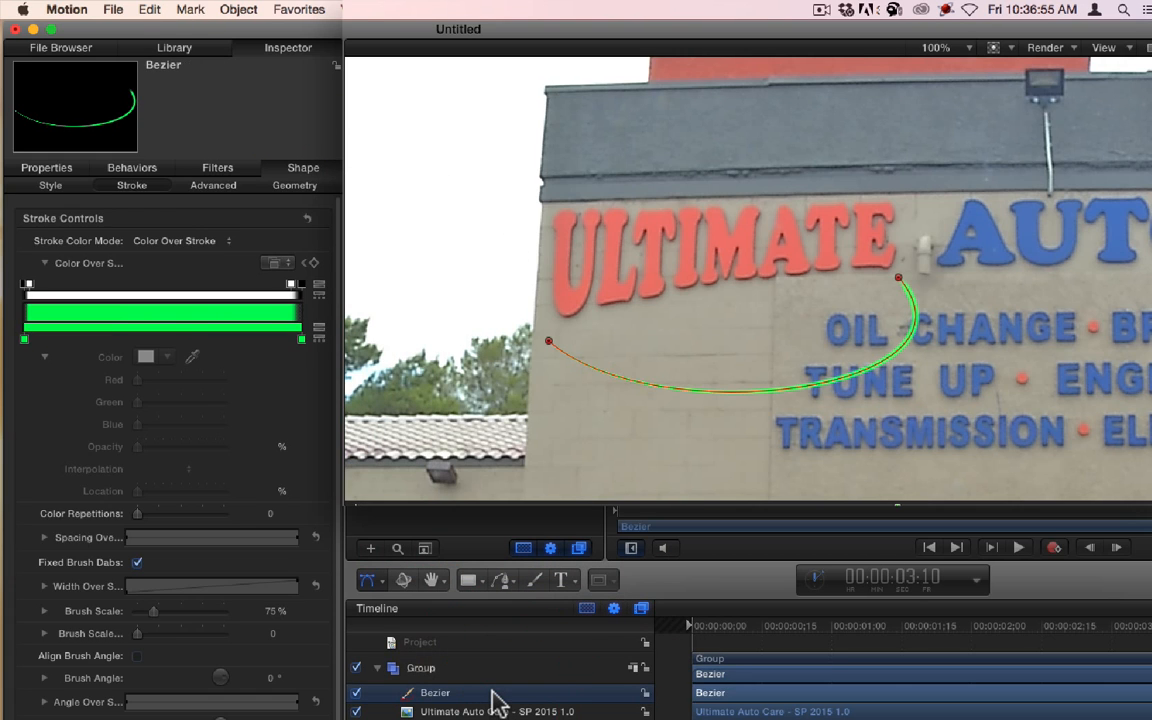
click(50, 188)
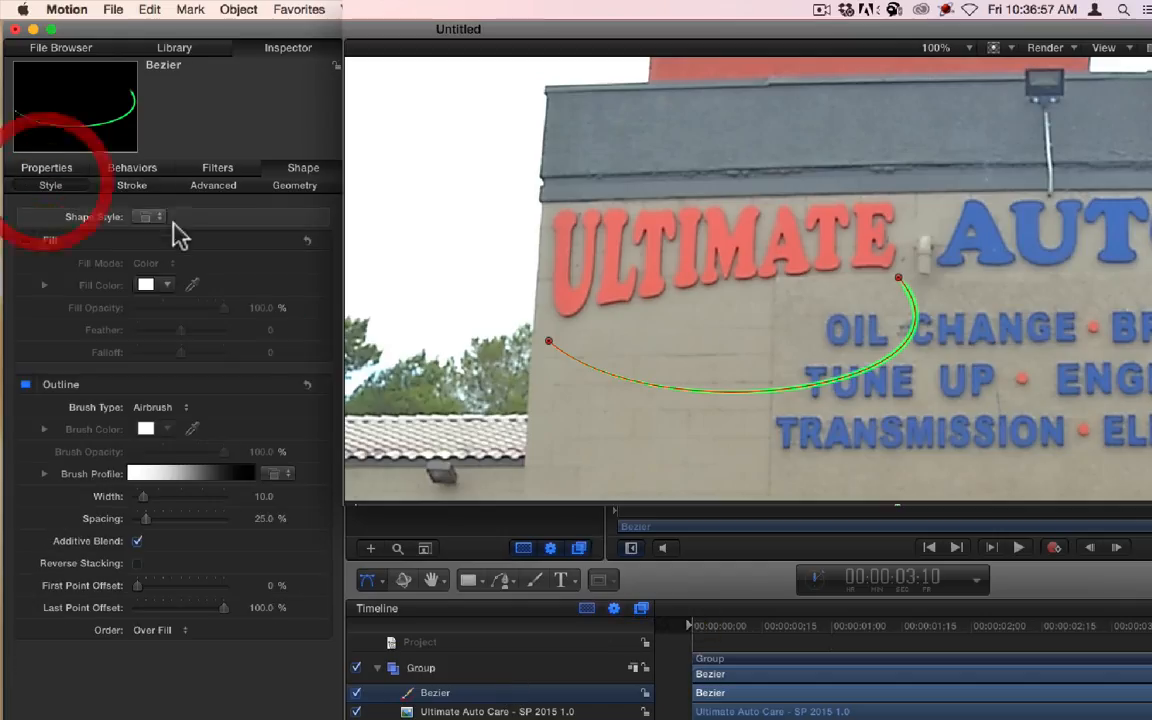
click(155, 218)
mouse_move(206, 337)
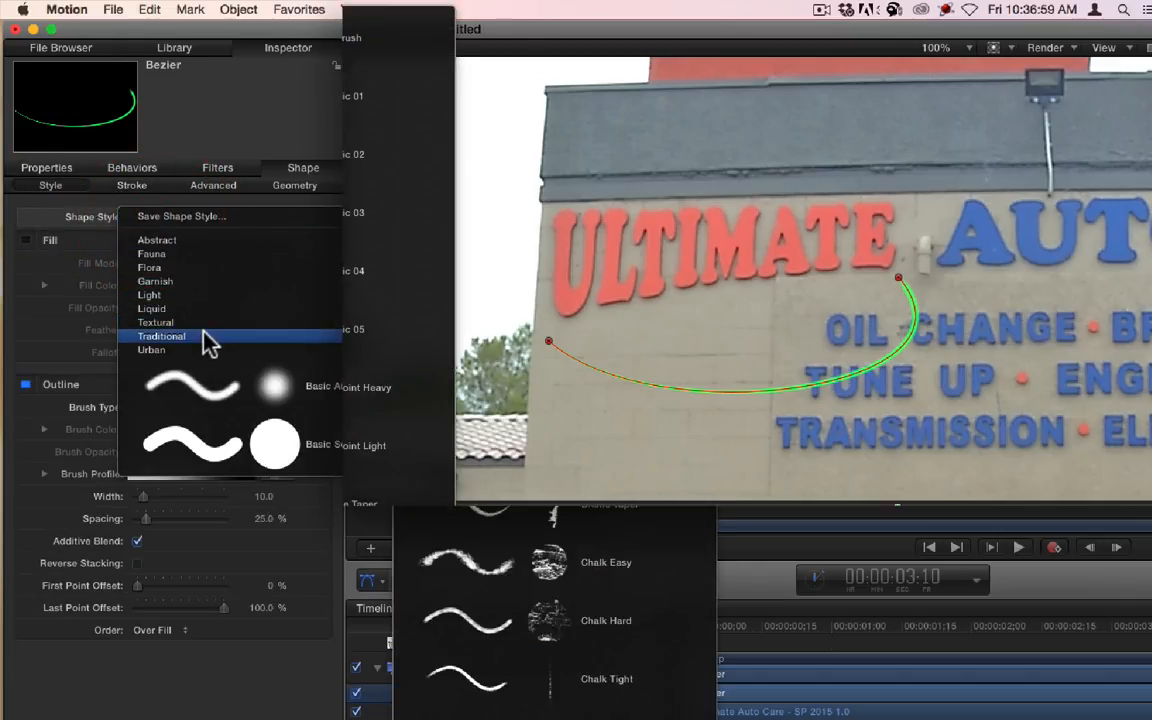
click(395, 387)
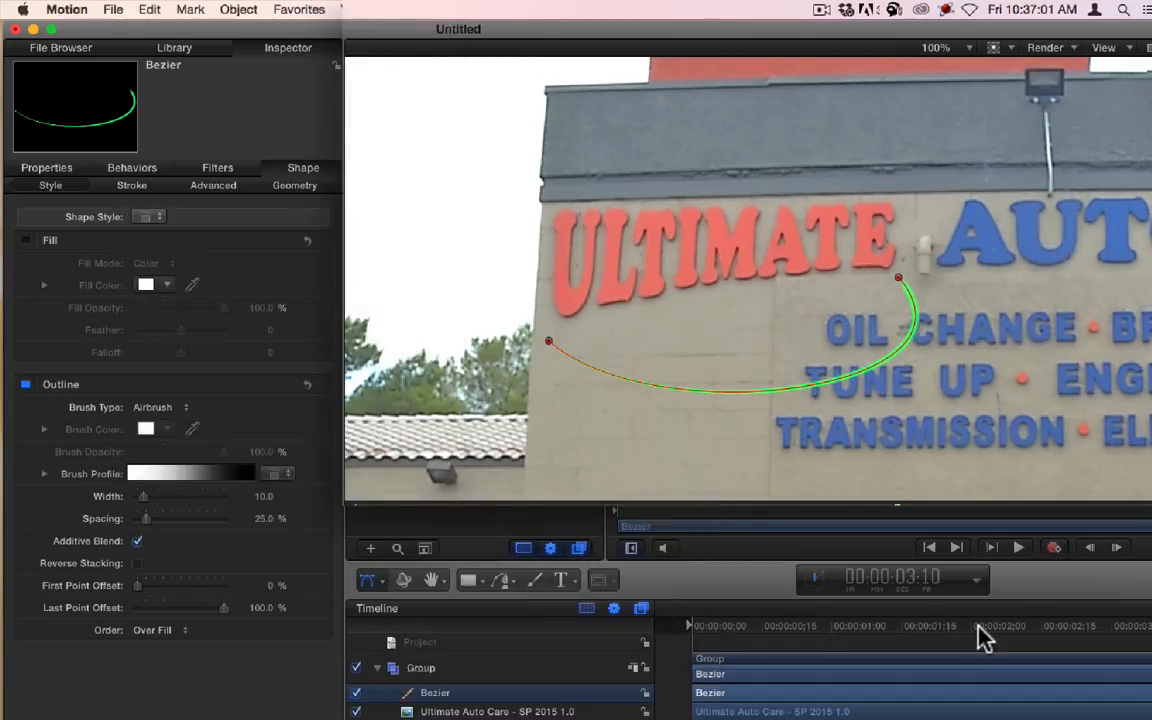
key(super+shift+a)
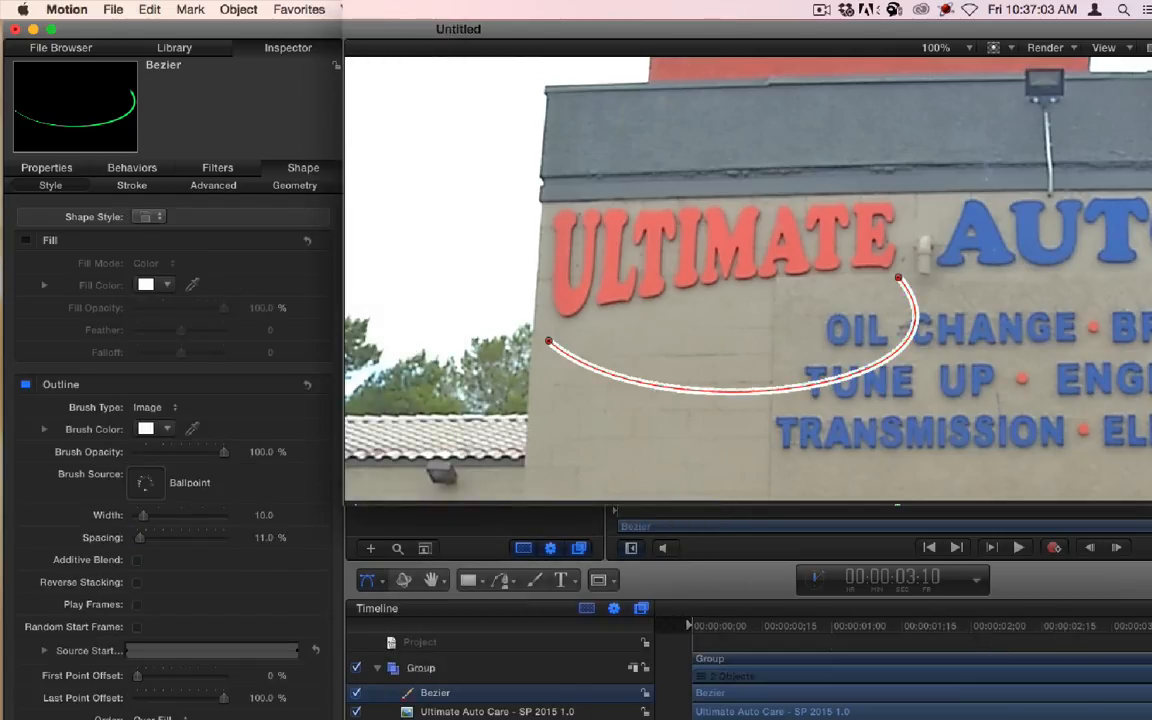
drag(1006, 616, 1148, 628)
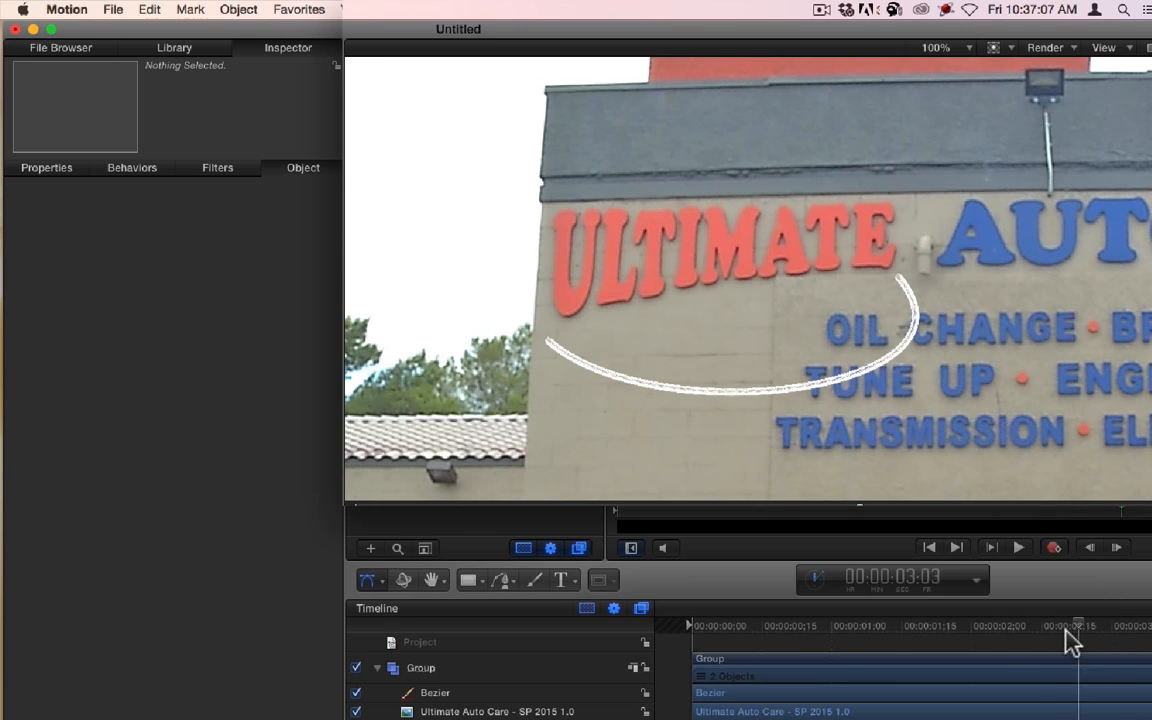
- Browse the shape style categories for the Bezier line, apply Dash Medium from Abstract, and deselect the line
click(432, 694)
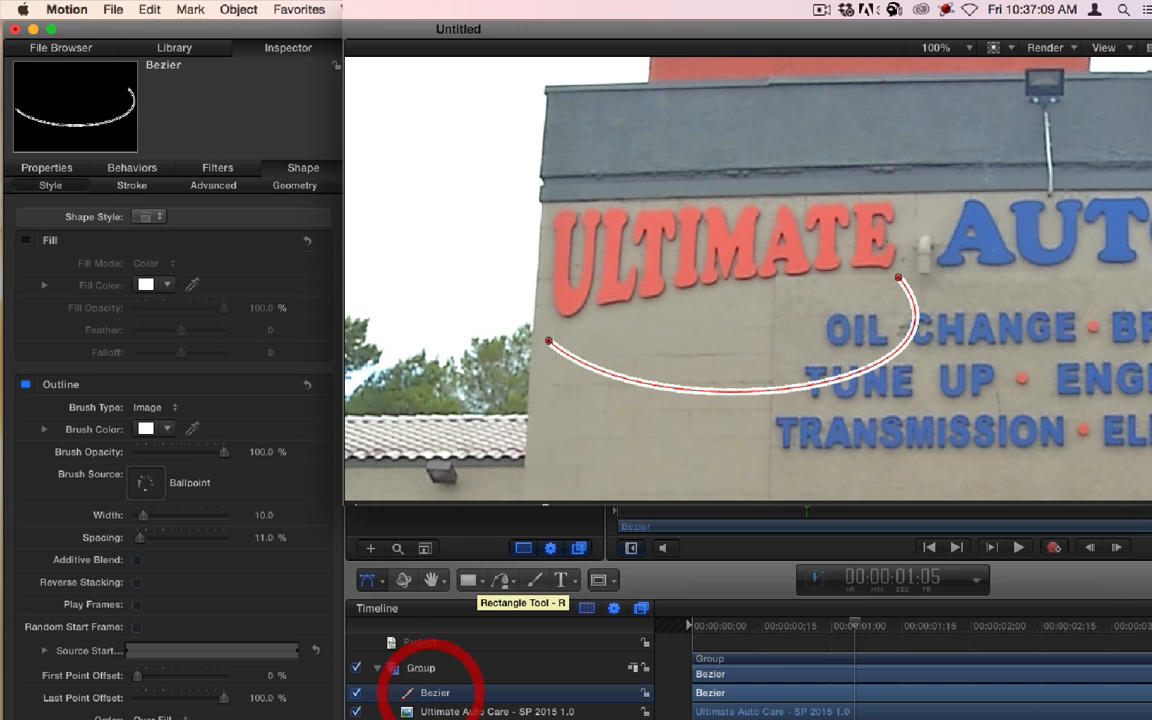
click(150, 217)
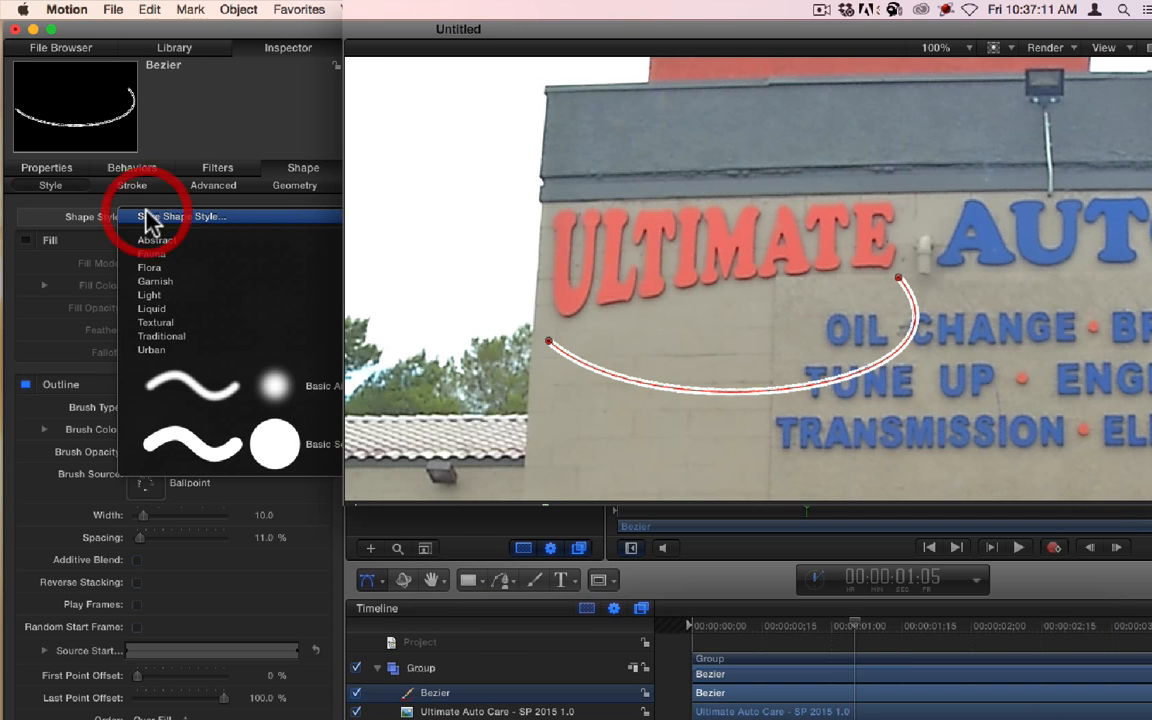
mouse_move(209, 340)
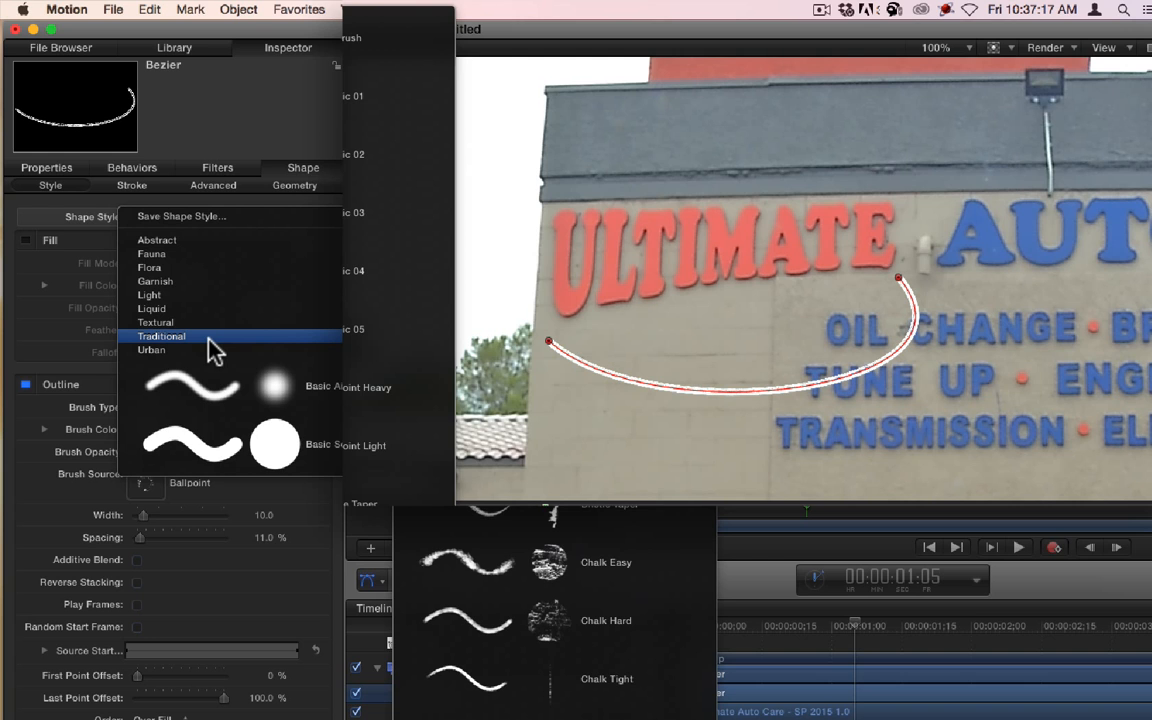
scroll(512, 707, down, 10)
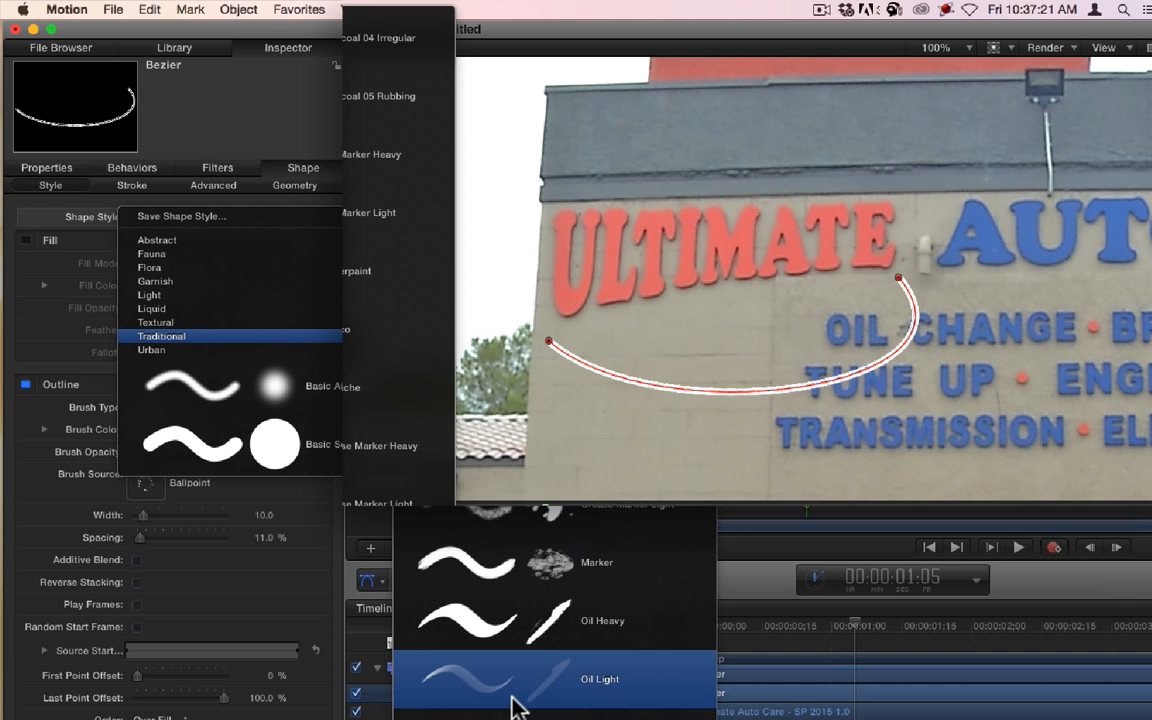
scroll(512, 707, down, 5)
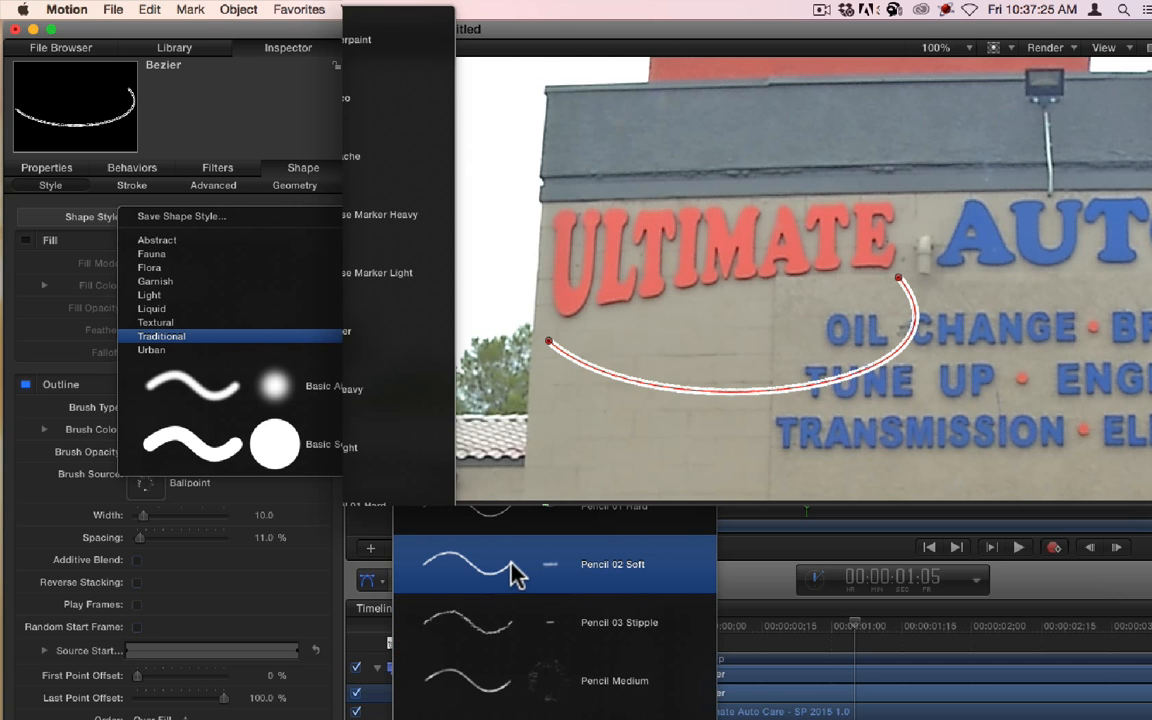
scroll(512, 575, down, 7)
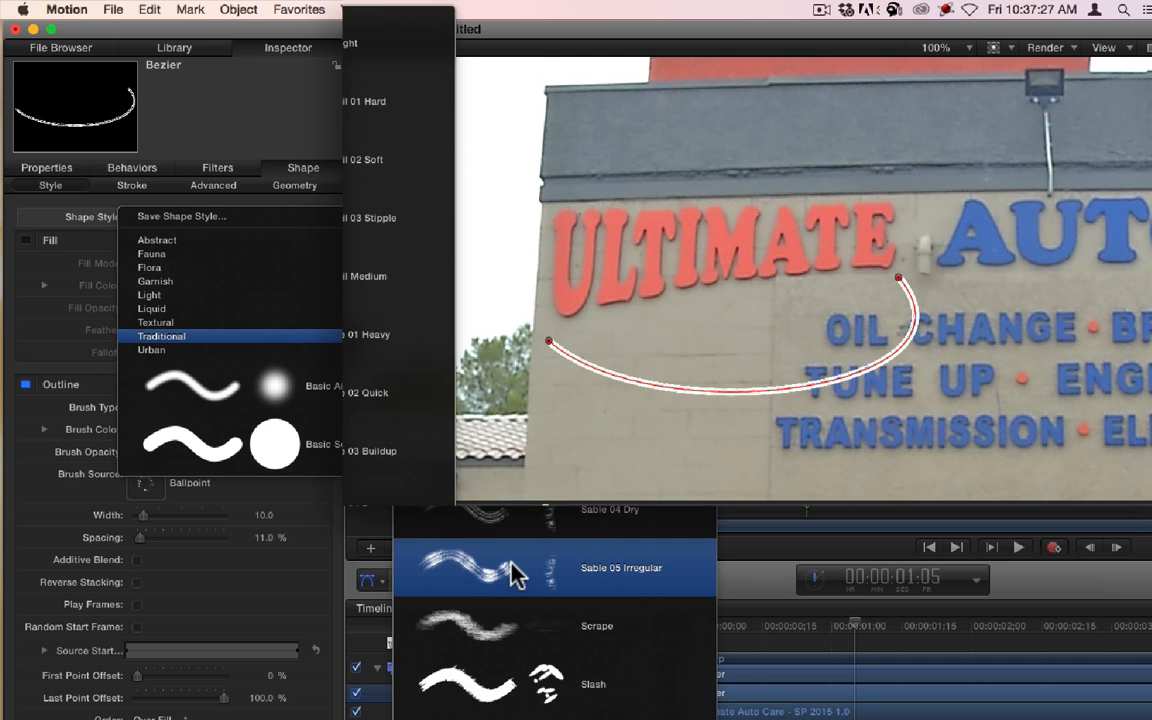
mouse_move(272, 352)
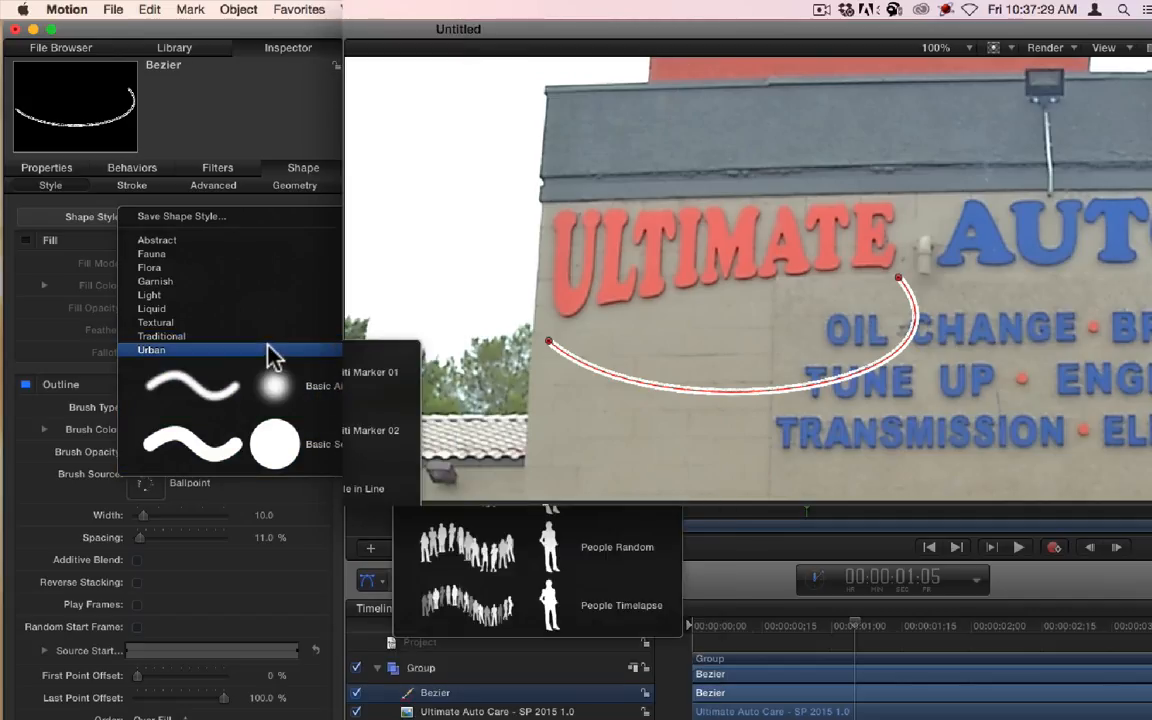
mouse_move(268, 330)
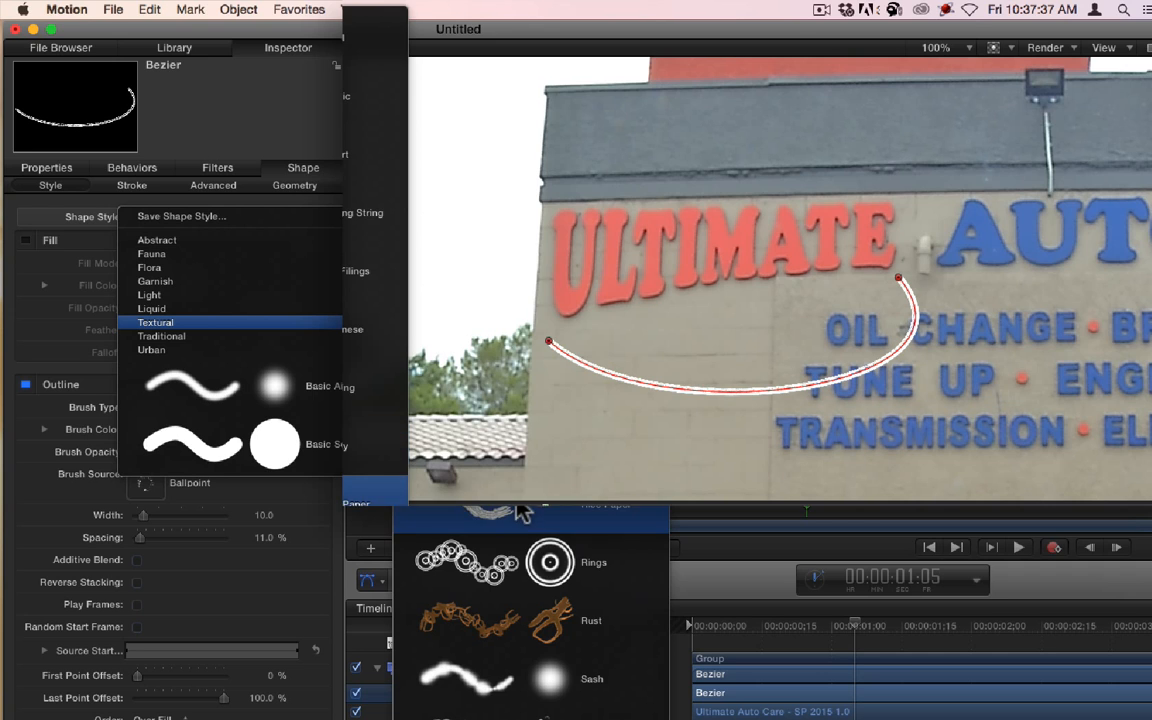
scroll(520, 510, down, 1)
scroll(520, 510, down, 5)
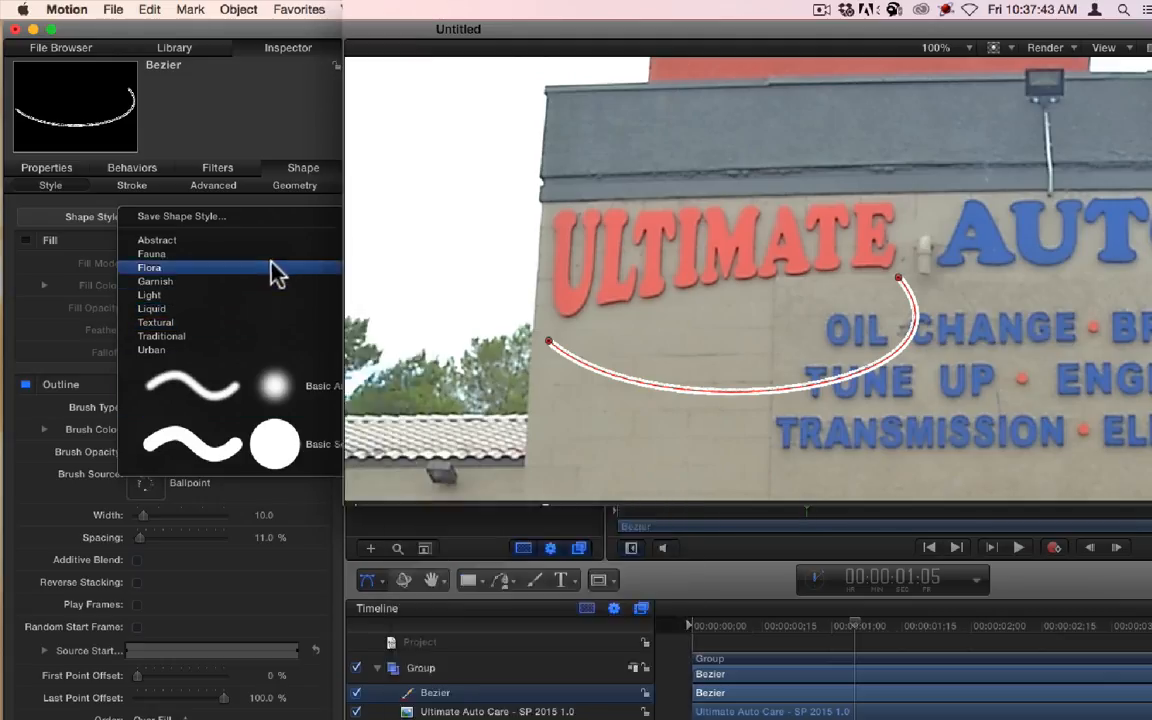
mouse_move(277, 270)
mouse_move(288, 242)
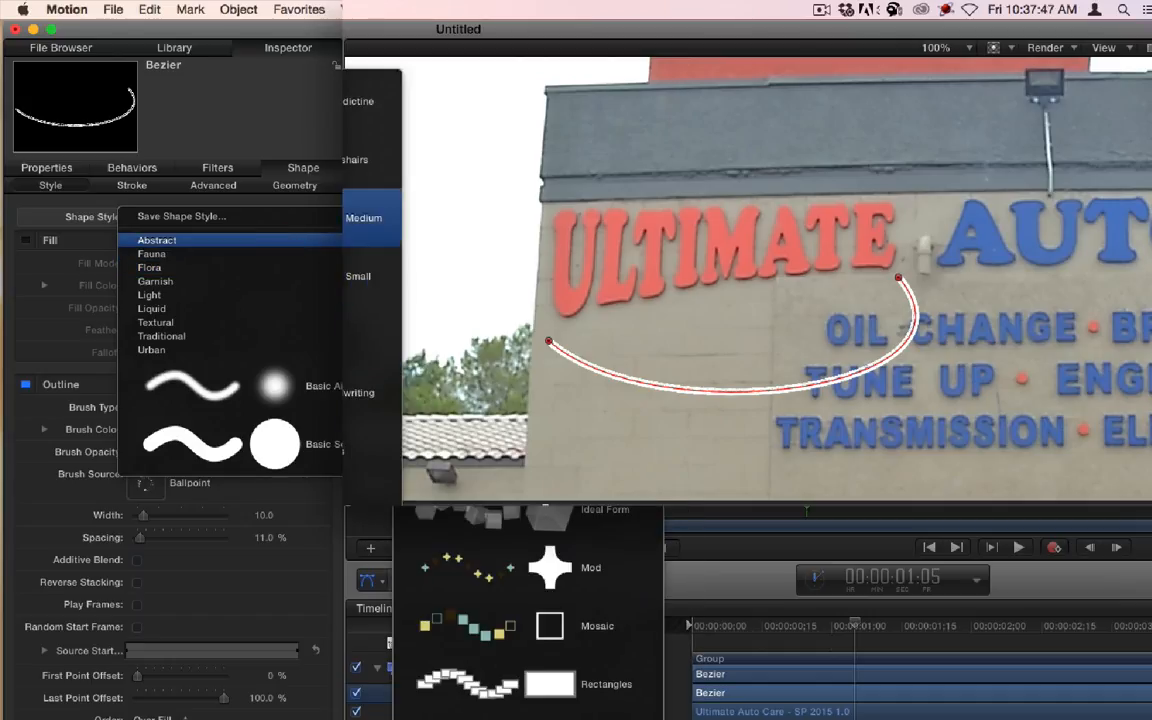
click(364, 218)
key(shift+super+a)
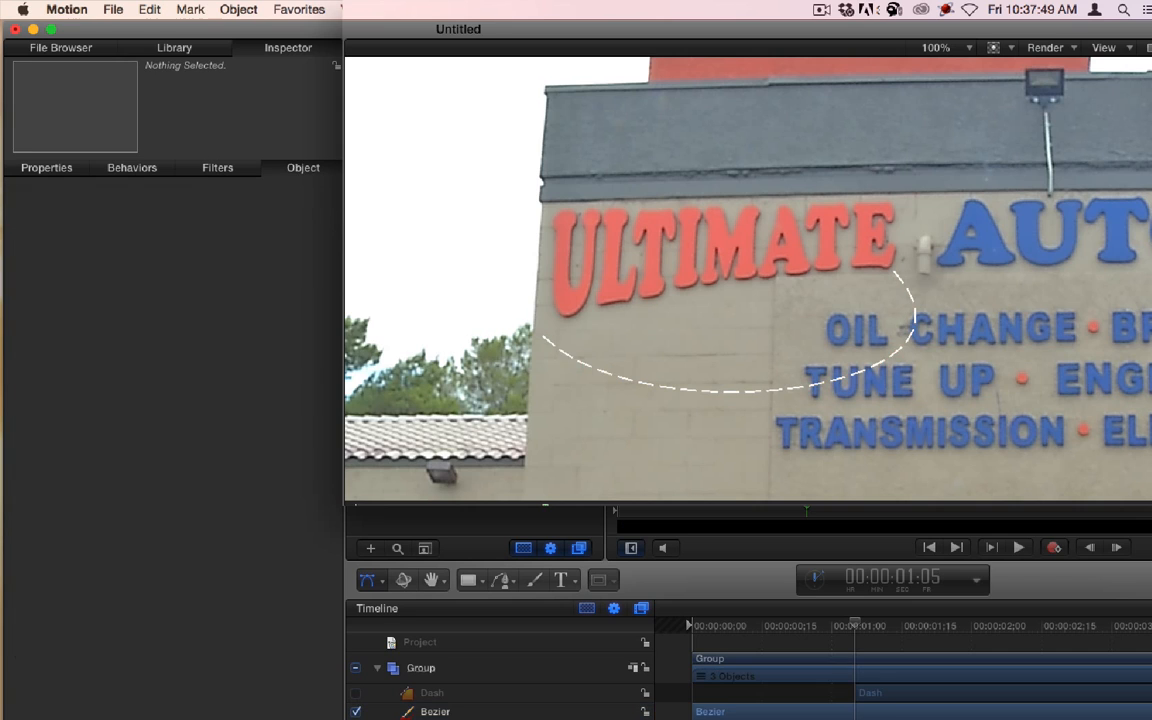
- Shift the Dash source object in the timeline so it starts at 00:00:00:00, and scrub to 00:00:01:15
drag(878, 700, 740, 699)
drag(838, 625, 904, 632)
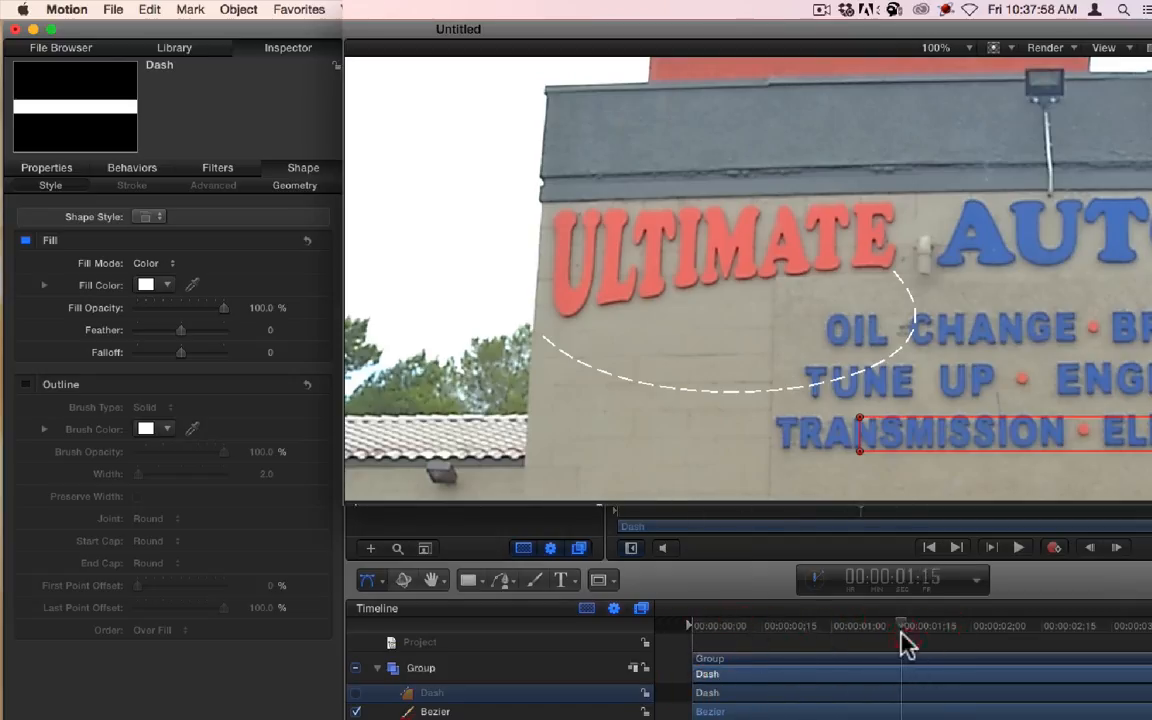
- Move the Bezier line's first control point up and inward to the bottom of the U in ULTIMATE
click(533, 710)
click(560, 329)
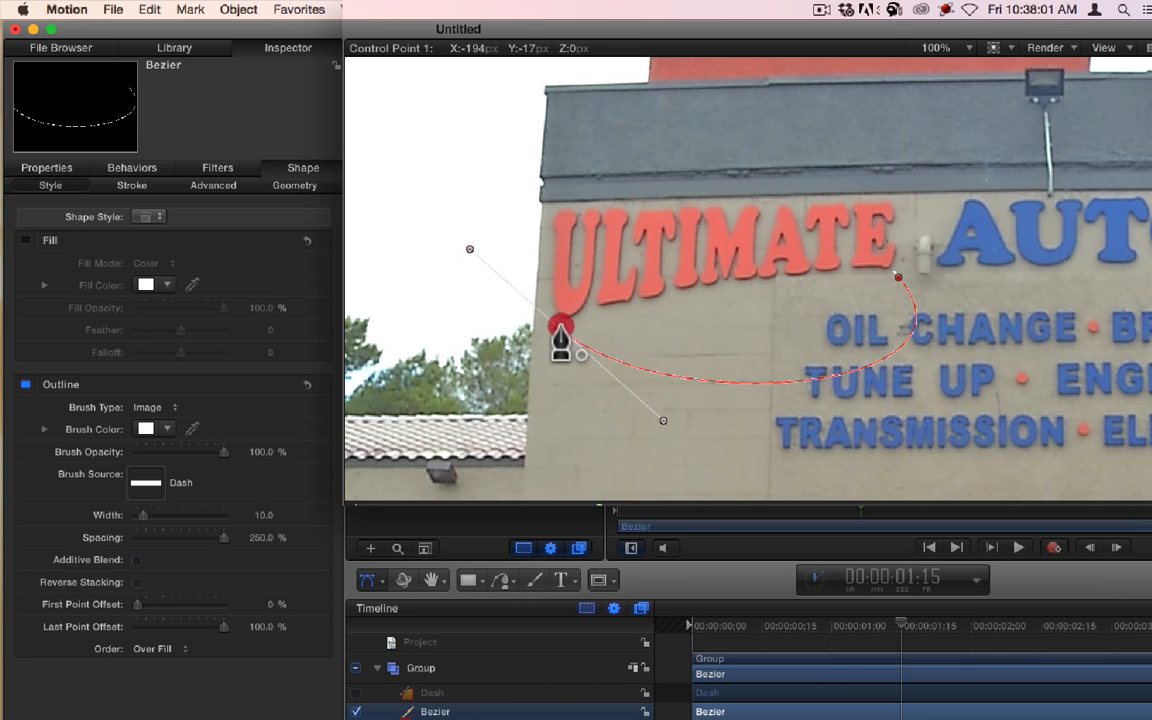
drag(560, 329, 567, 321)
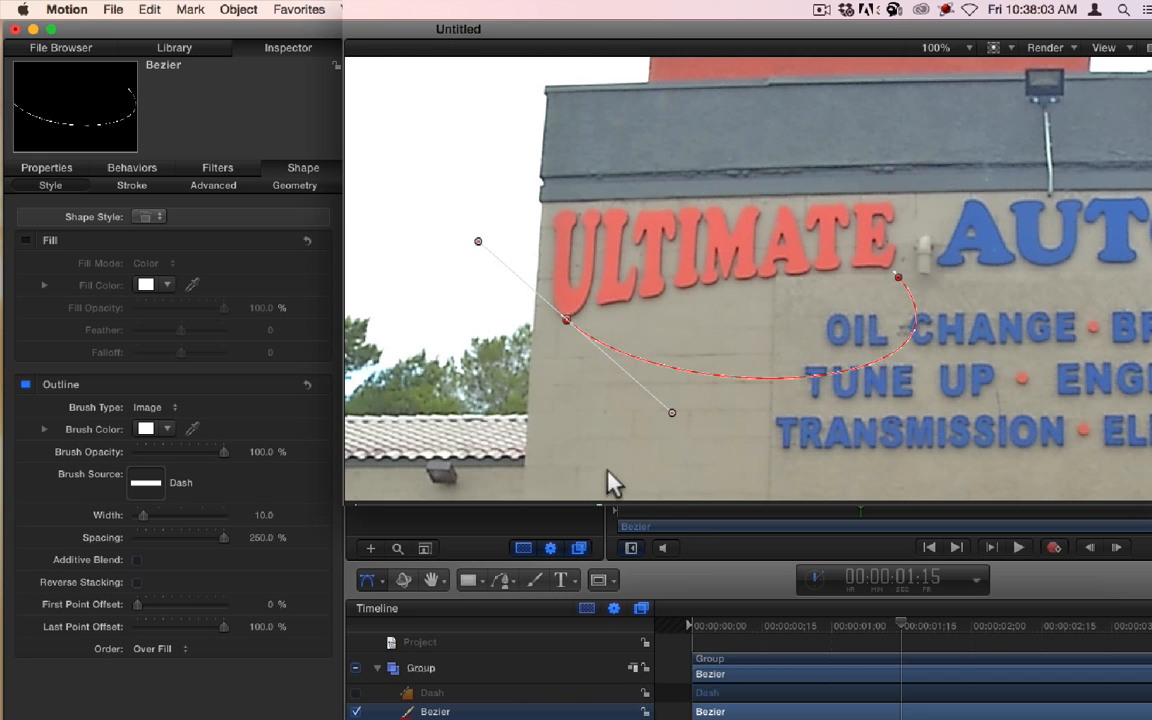
- Steepen the tangents at both end points of the Bezier line into a deeper bowl shape and deselect it
drag(672, 412, 607, 469)
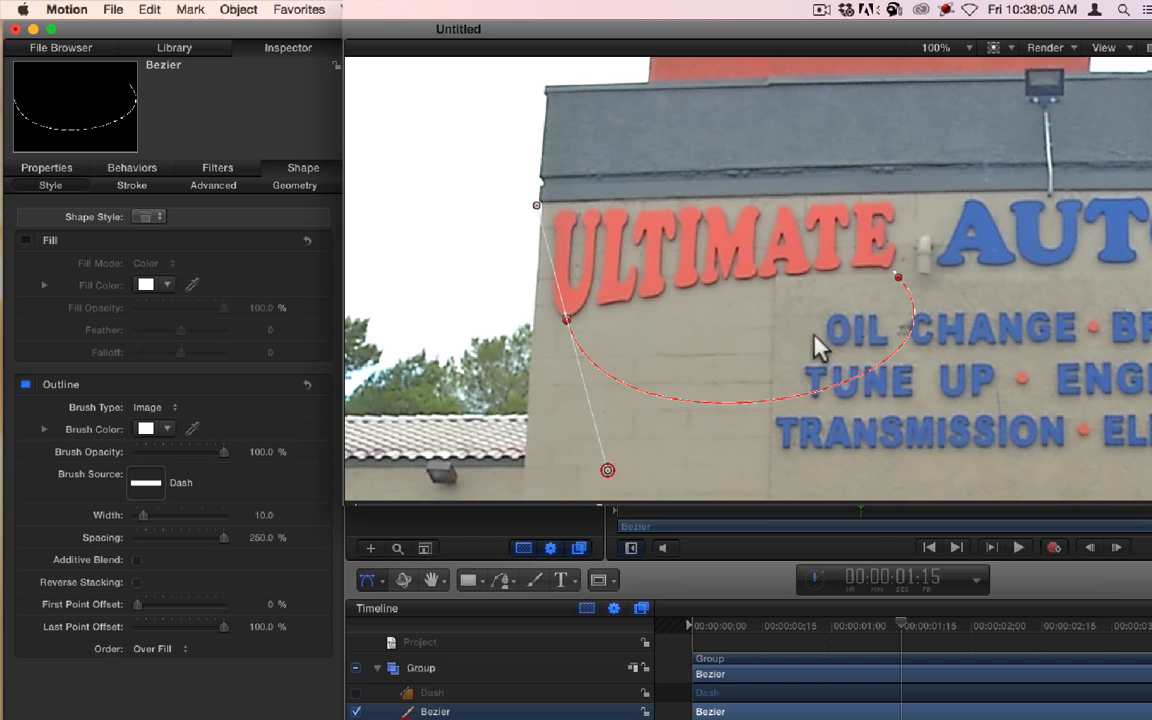
drag(898, 281, 858, 175)
key(super+shift+a)
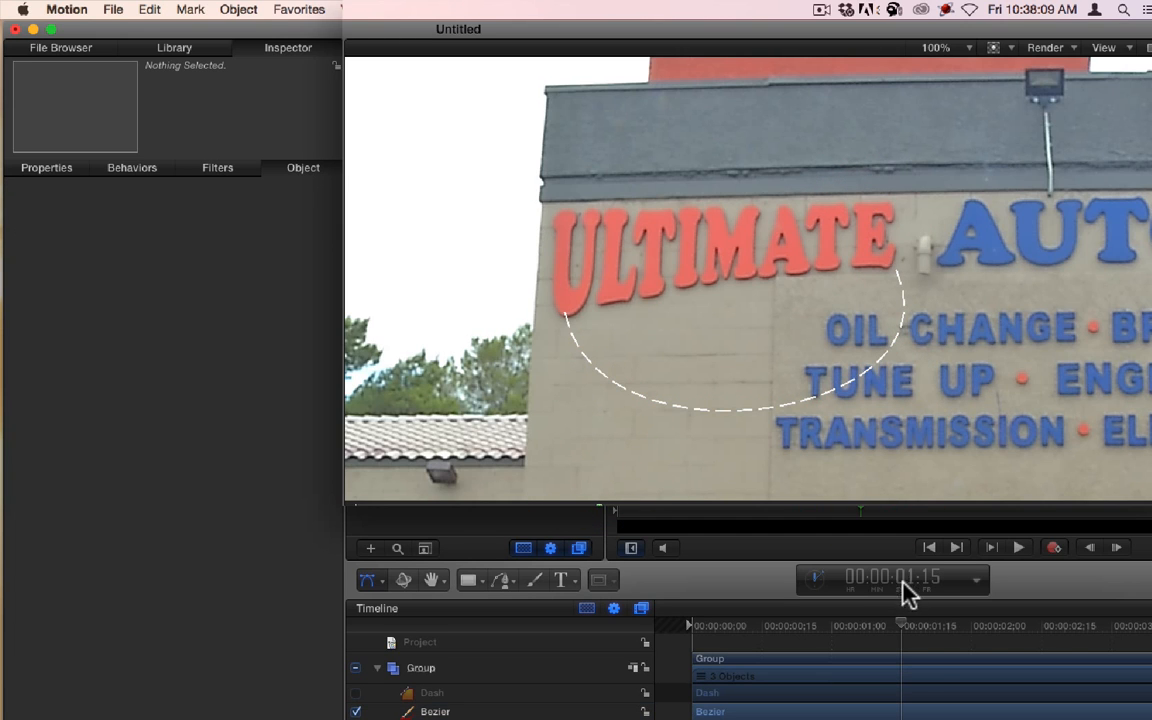
- Play the project from the start to preview the reshaped dashed line, and park the playhead at 00:00:02:00
drag(898, 628, 660, 635)
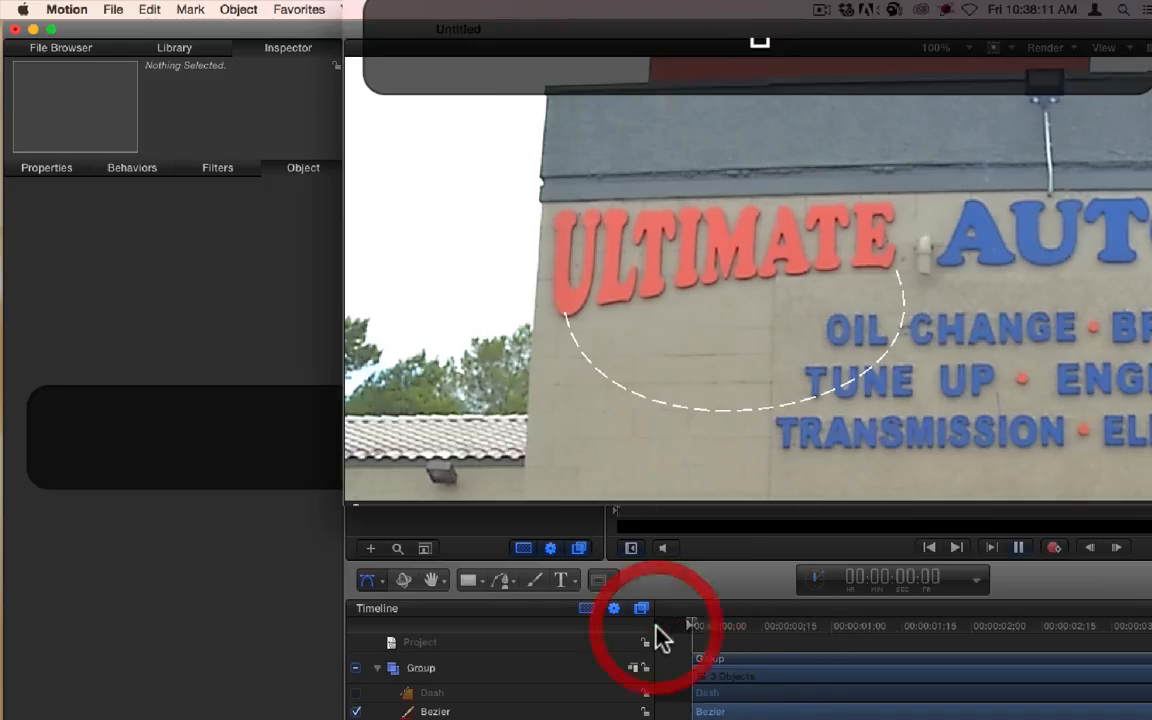
click(964, 632)
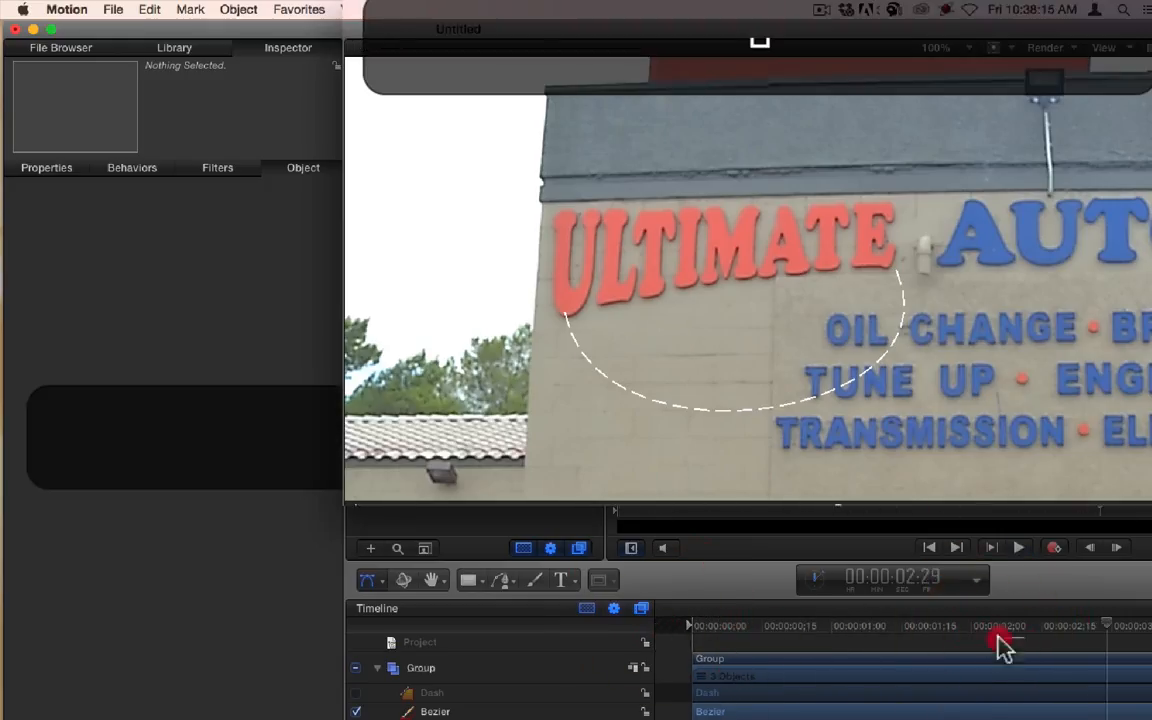
mouse_move(977, 643)
mouse_down()
mouse_move(946, 633)
mouse_move(961, 635)
mouse_up()
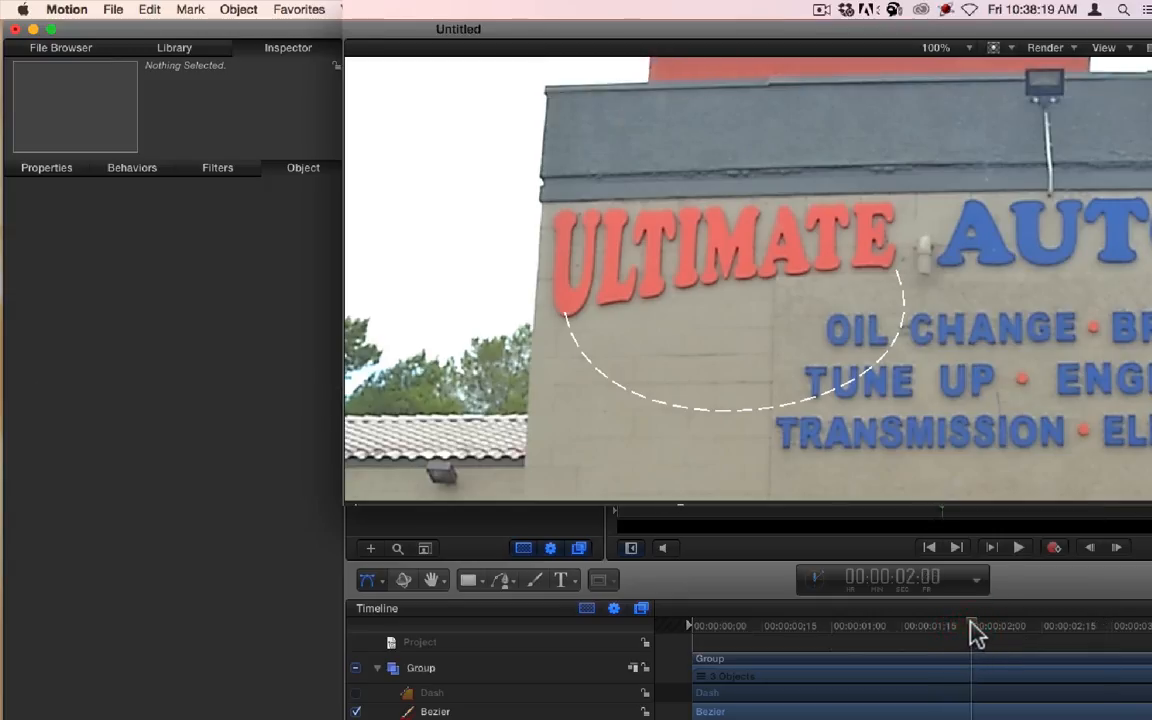
click(971, 623)
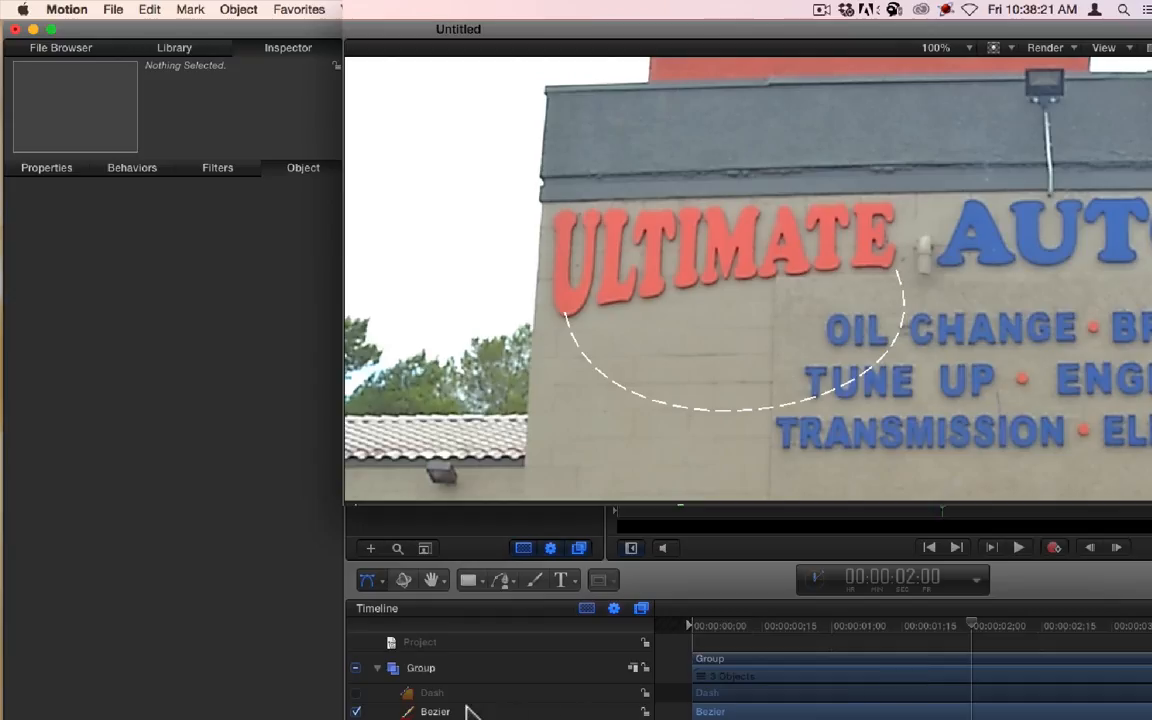
- For the Bezier line's stroke, expand Opacity Over Stroke and add a 100% opacity tag at 99.69%
click(436, 711)
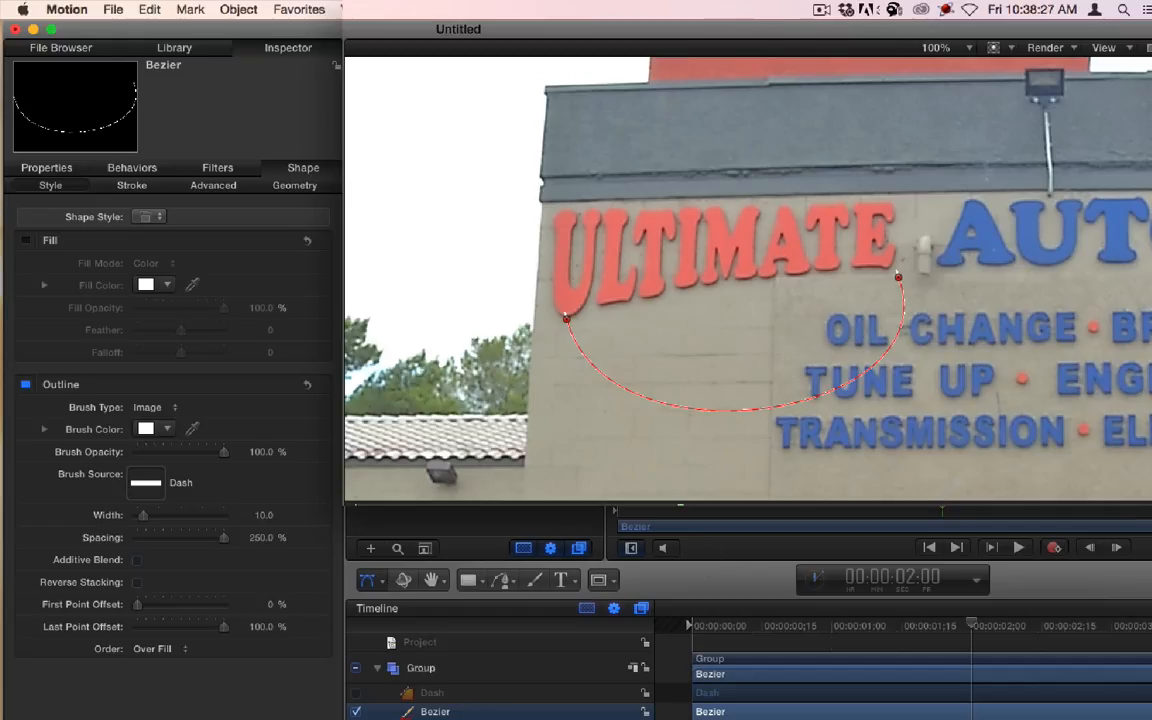
click(292, 188)
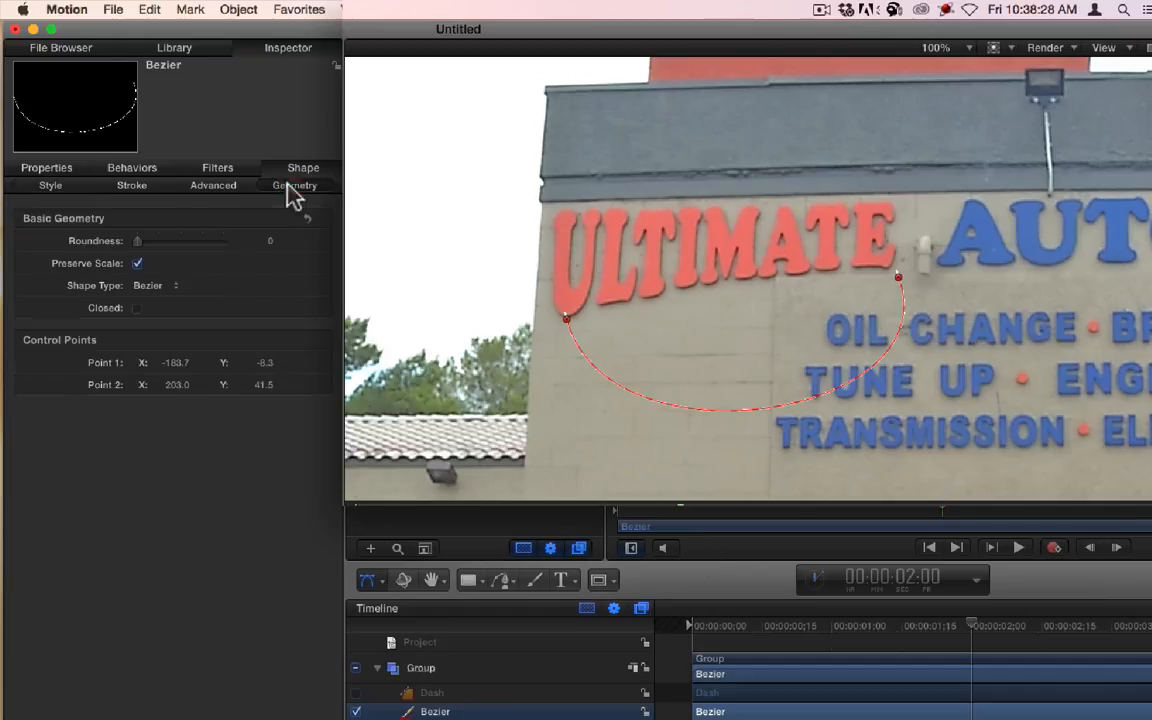
click(133, 188)
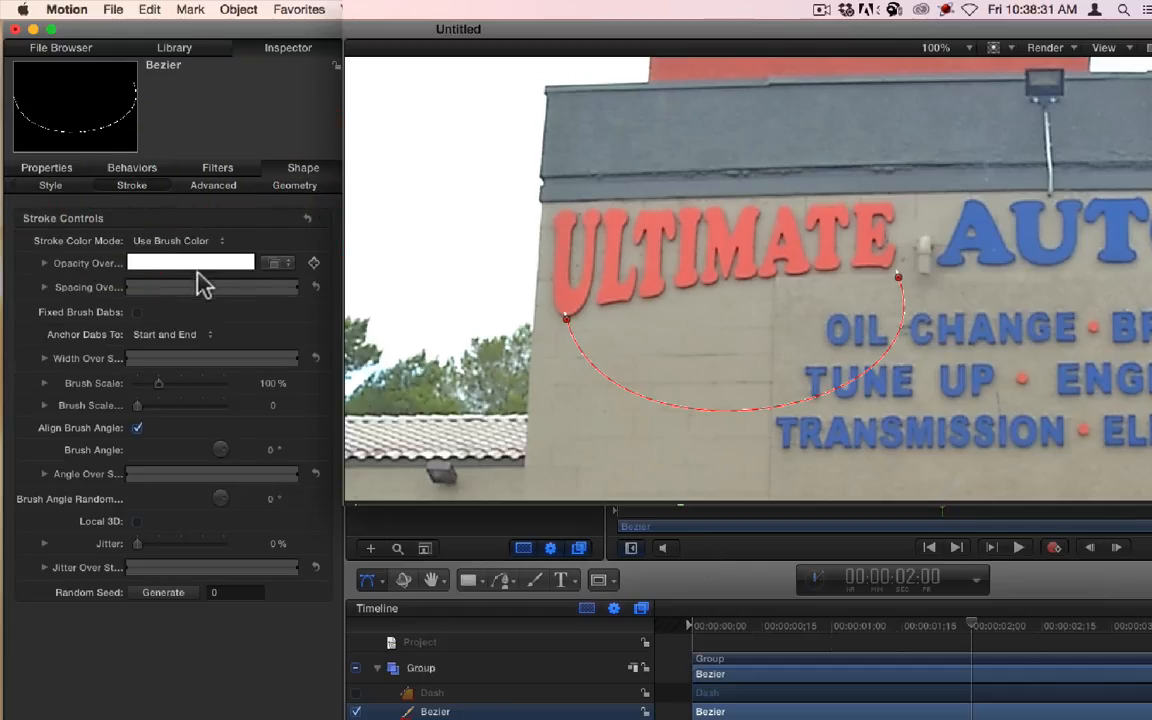
click(44, 263)
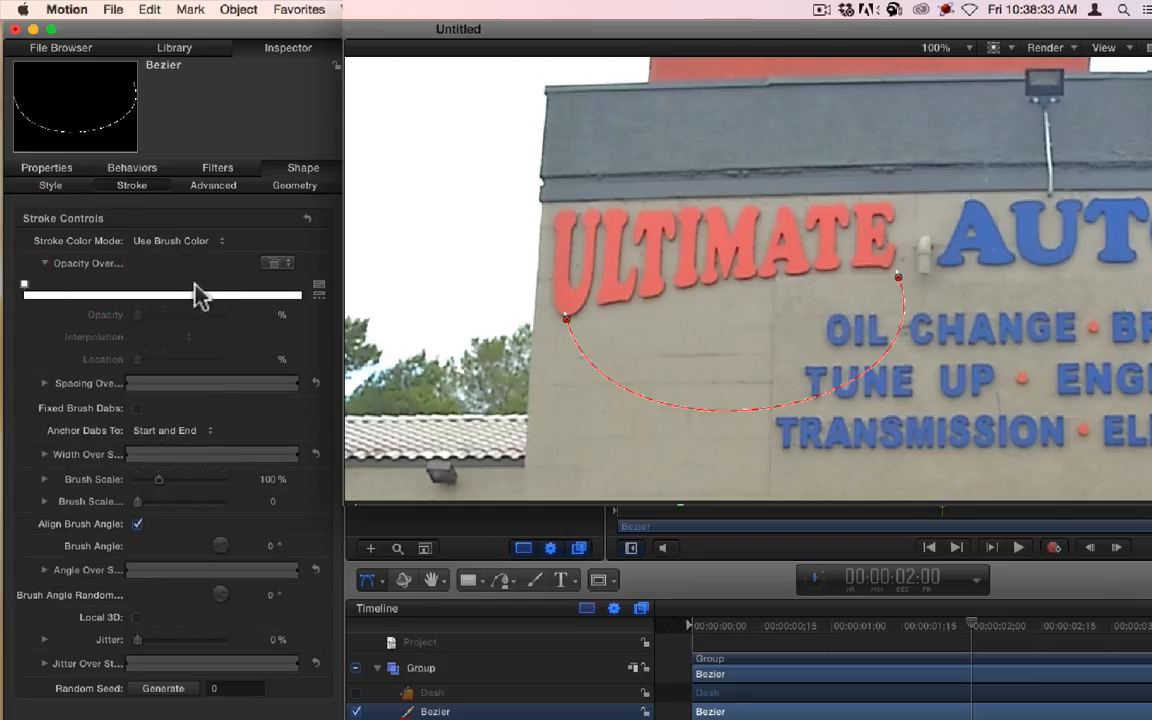
drag(106, 294, 300, 281)
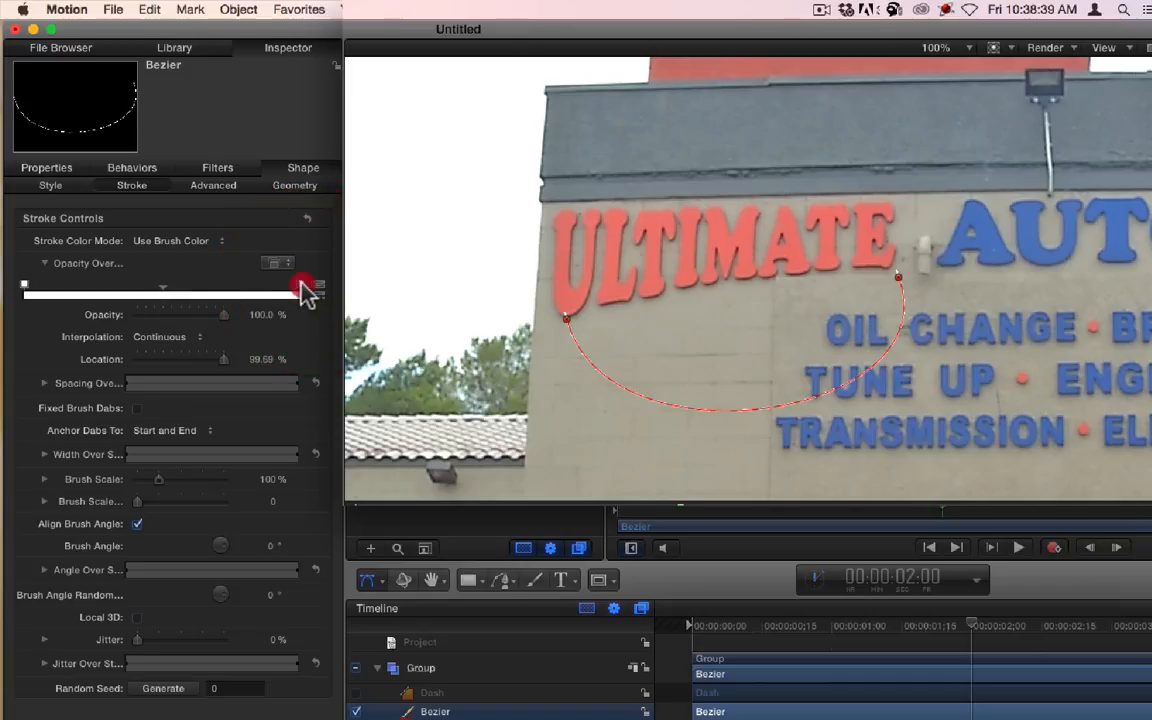
click(302, 283)
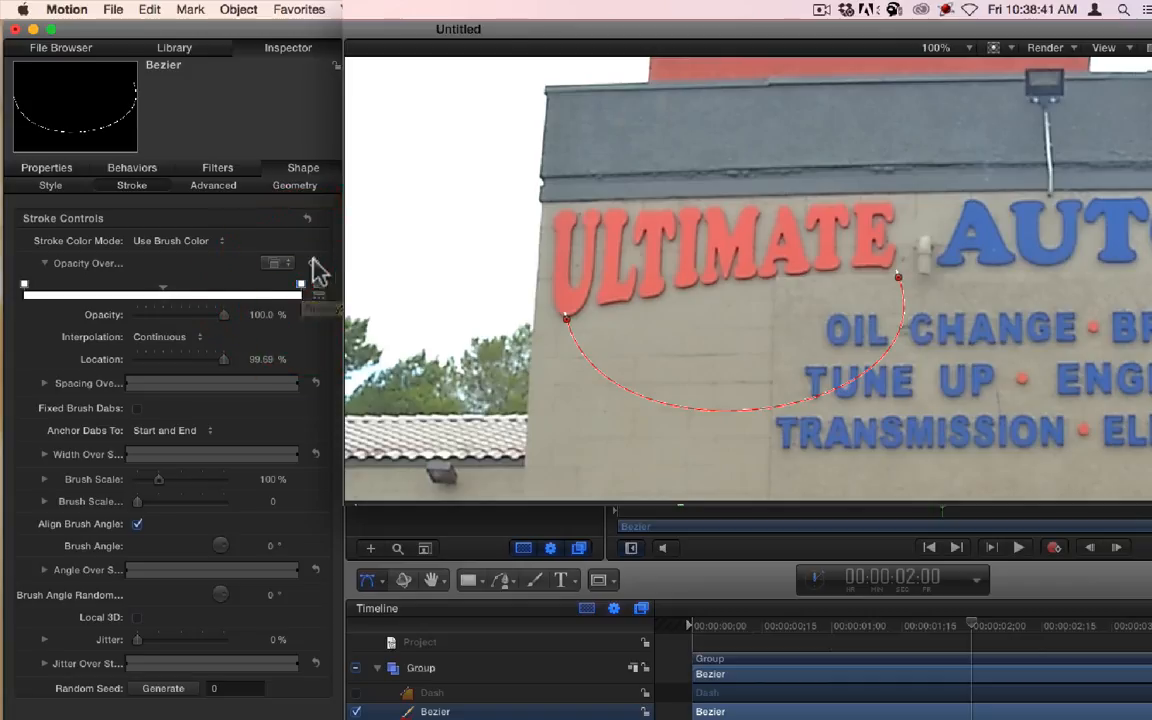
- Fade in the stroke's beginning with a 0% opacity tag at location 0% and a 100% opacity tag at 2.78%
click(25, 287)
drag(29, 286, 37, 286)
click(5, 271)
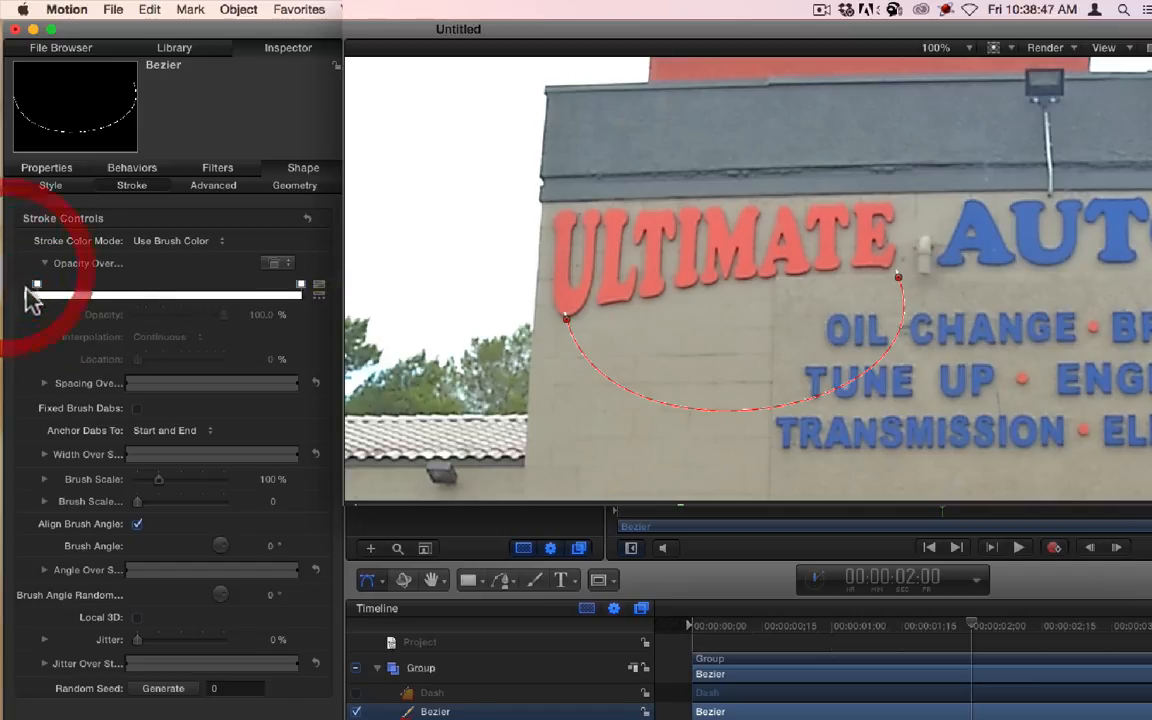
click(30, 289)
click(22, 290)
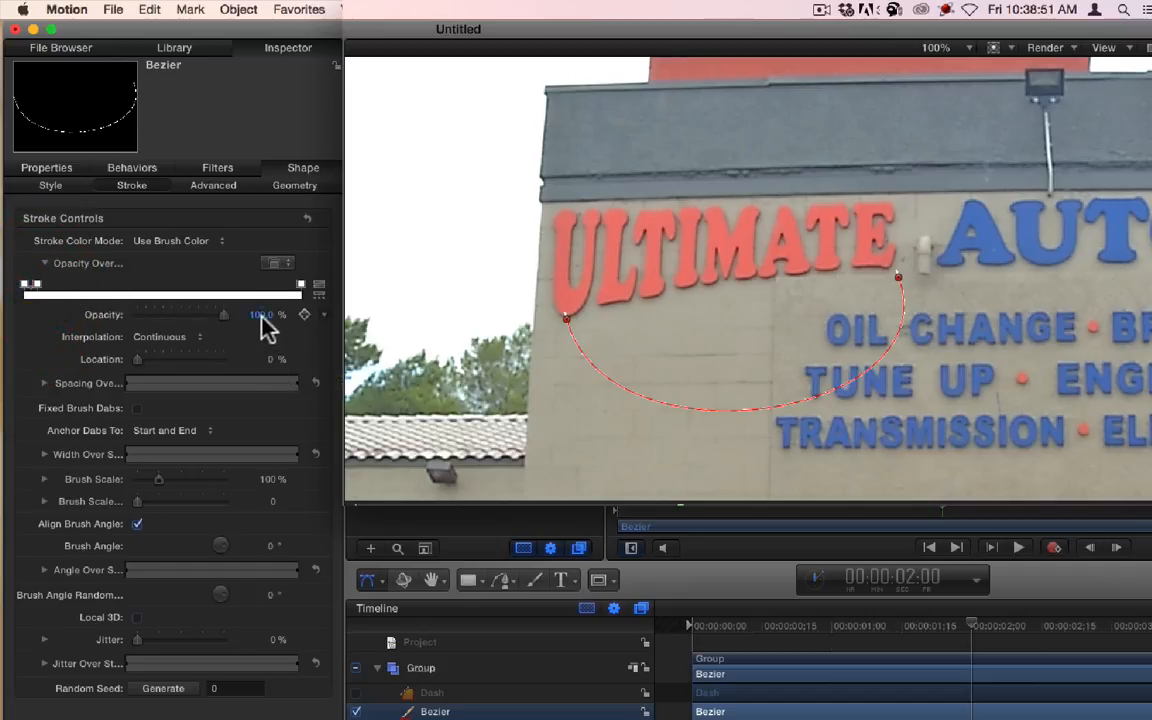
drag(265, 316, 240, 316)
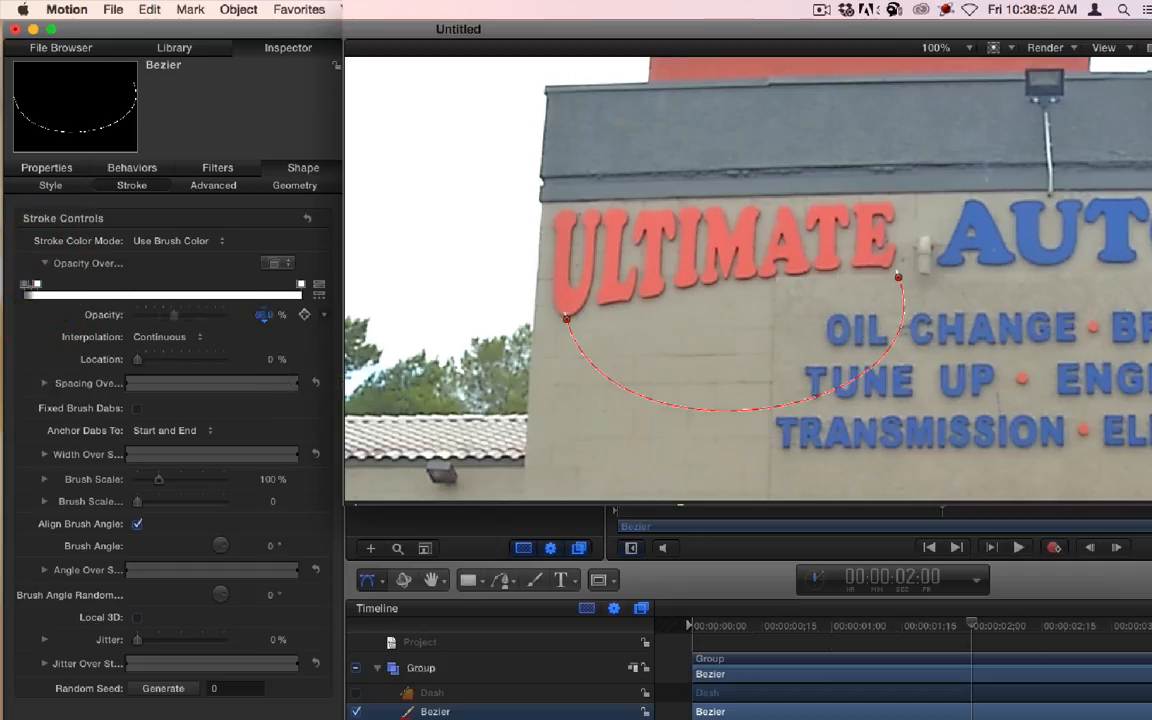
click(35, 287)
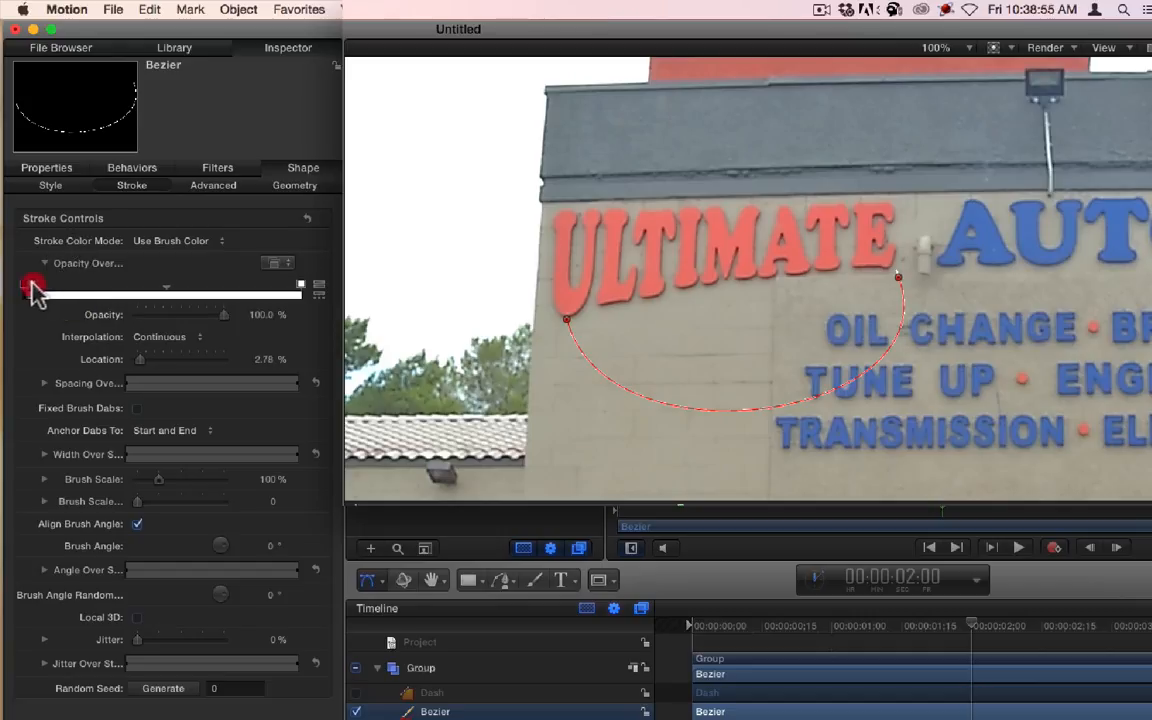
- Fade out the stroke's end with a 100% opacity tag at 95.37% and a 0% opacity tag at location 100%
click(291, 285)
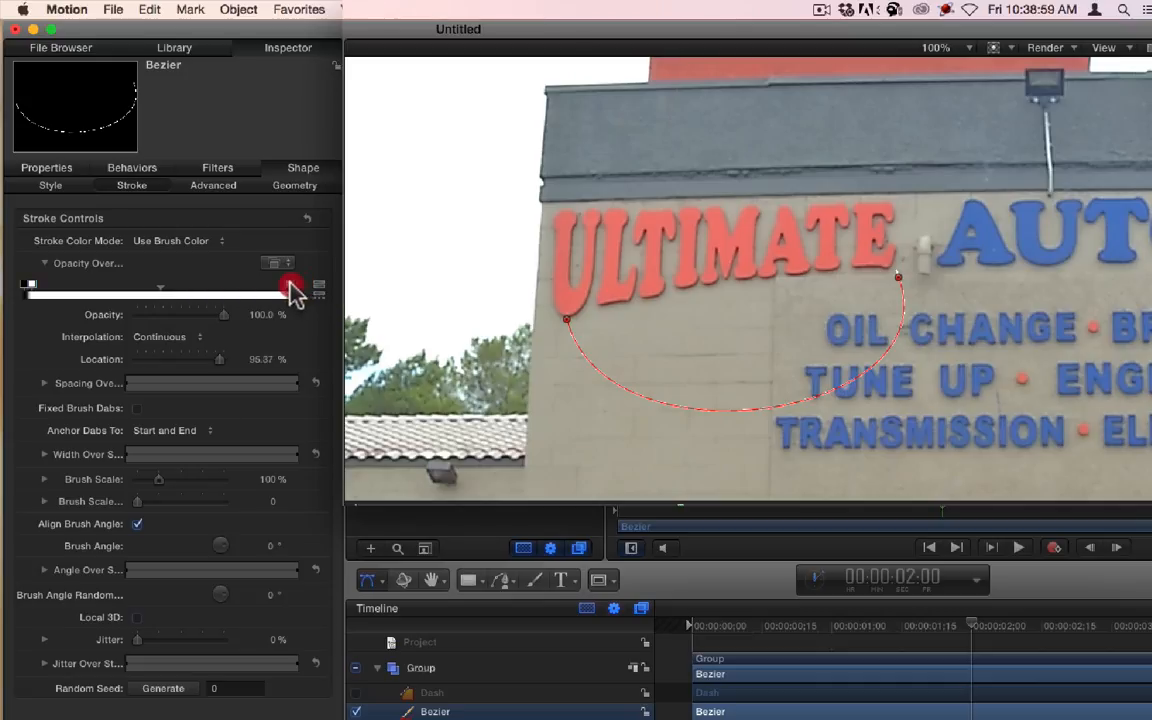
drag(297, 290, 262, 355)
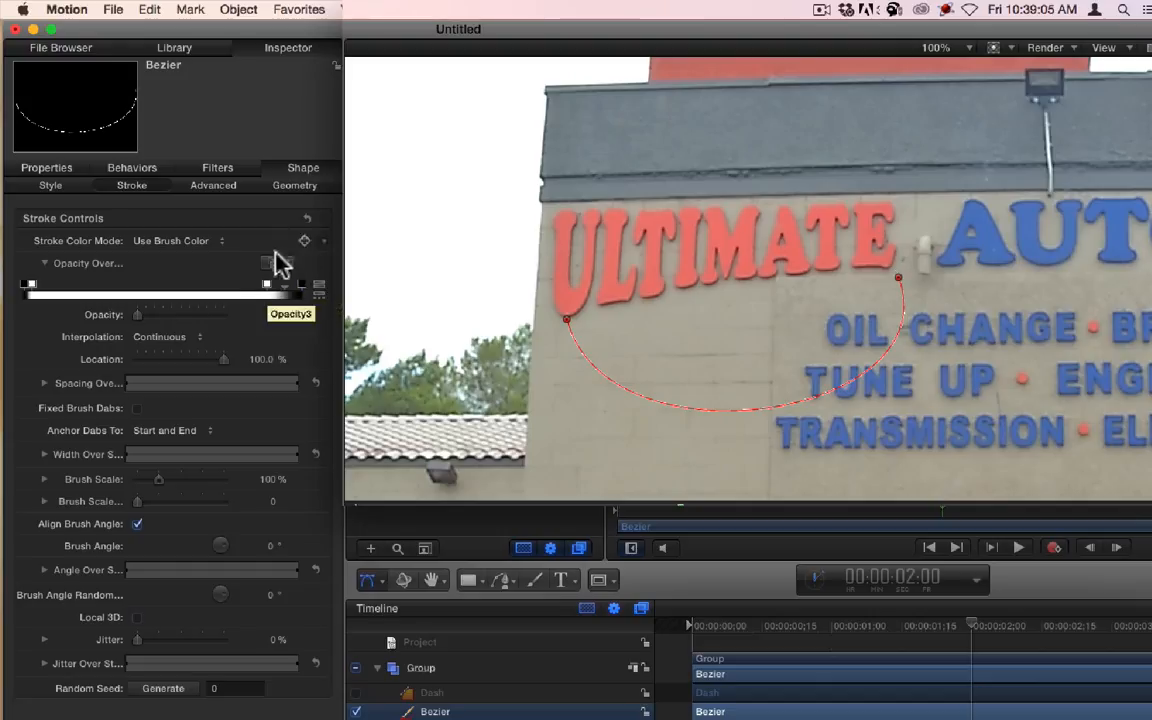
drag(264, 285, 289, 284)
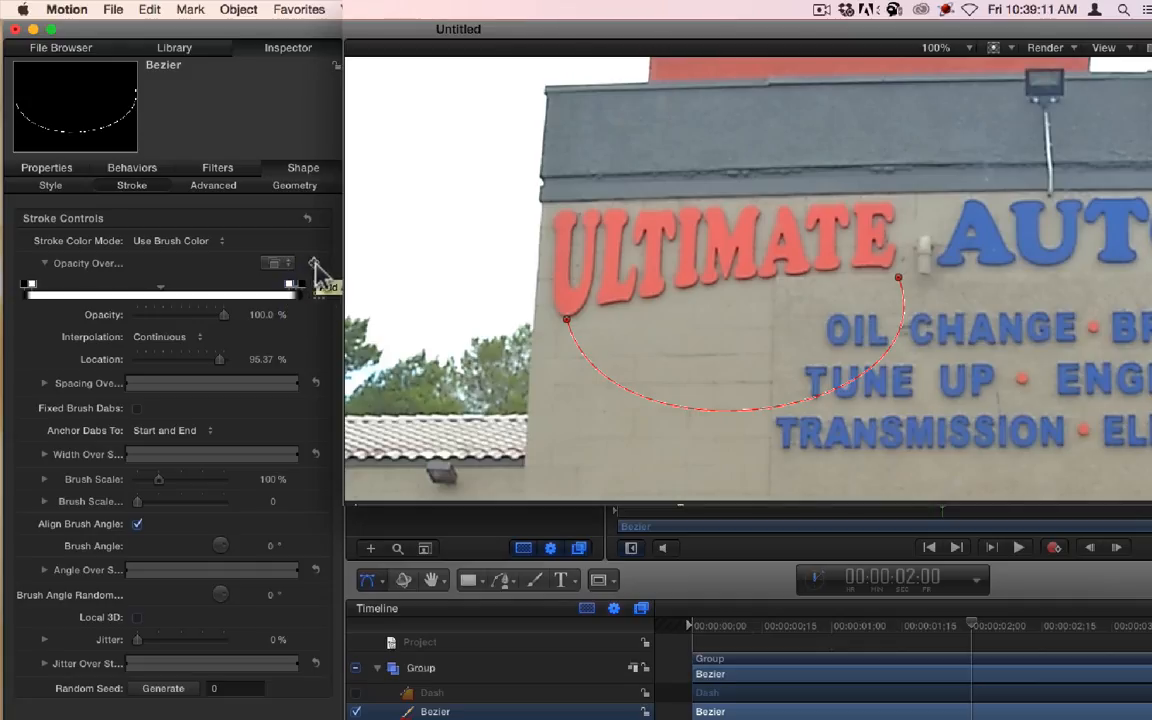
- Keyframe Opacity Over Stroke at 00:00:02:00, and at 00:00:00:05 bring the last two tags near the stroke's start, the white one at about 7%
drag(969, 628, 688, 632)
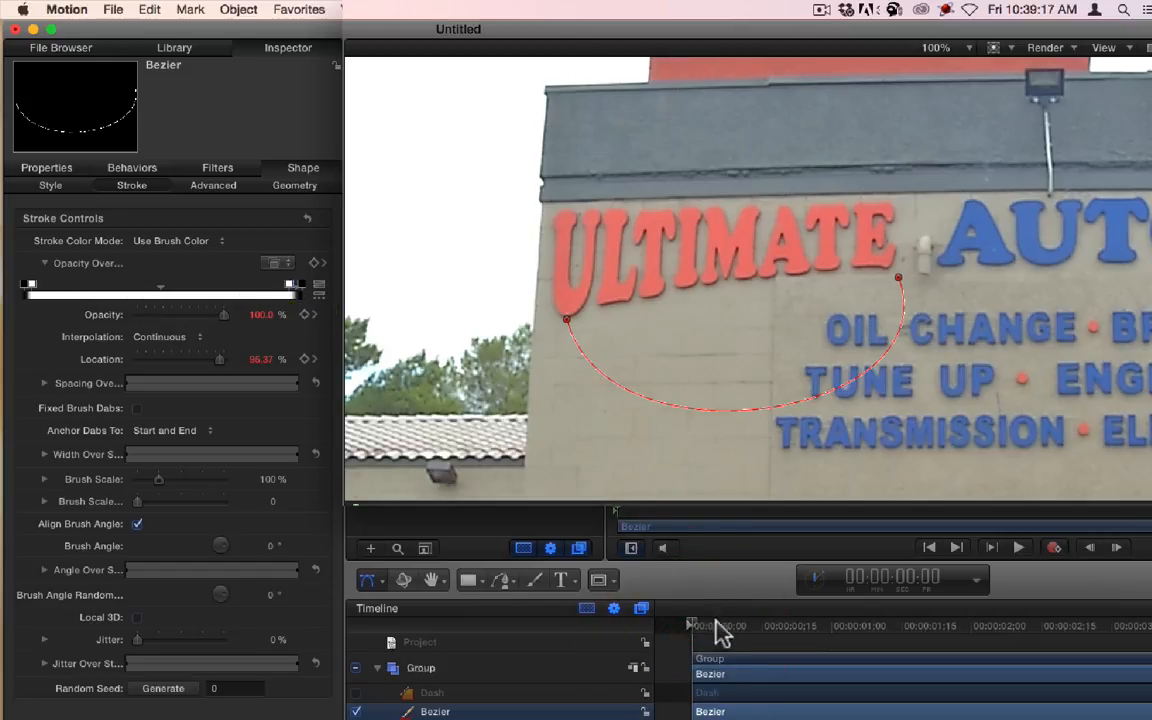
mouse_move(720, 632)
mouse_down()
mouse_move(730, 632)
mouse_move(716, 632)
mouse_up()
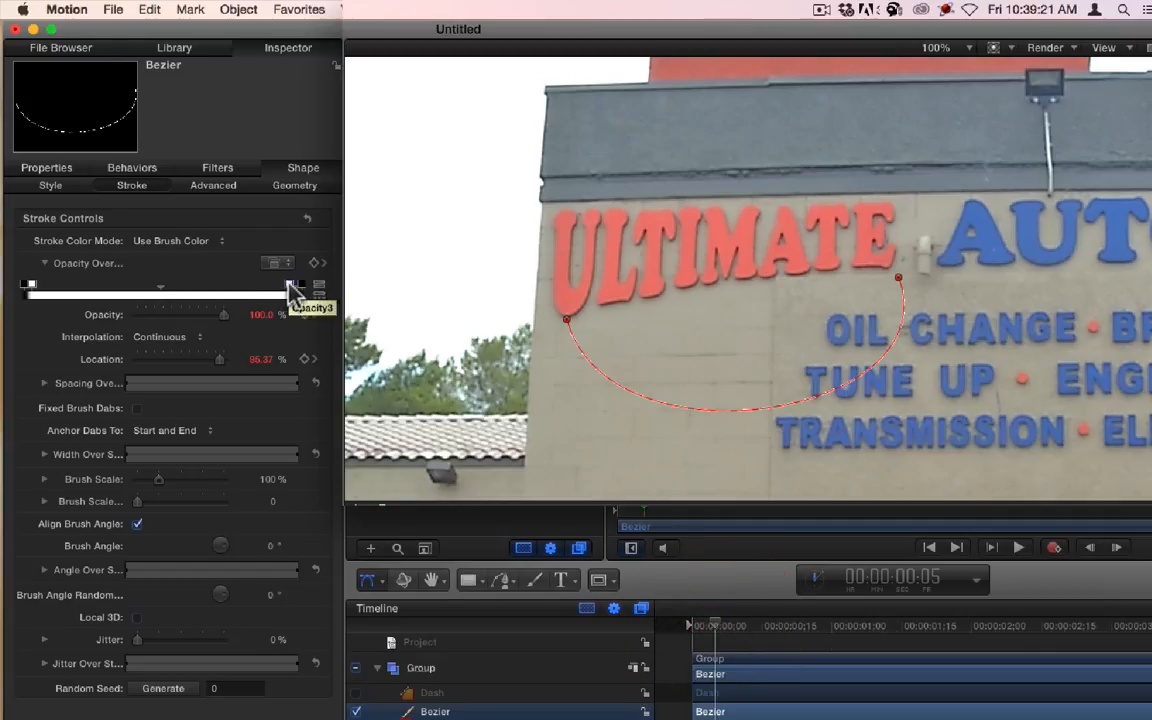
drag(290, 286, 40, 290)
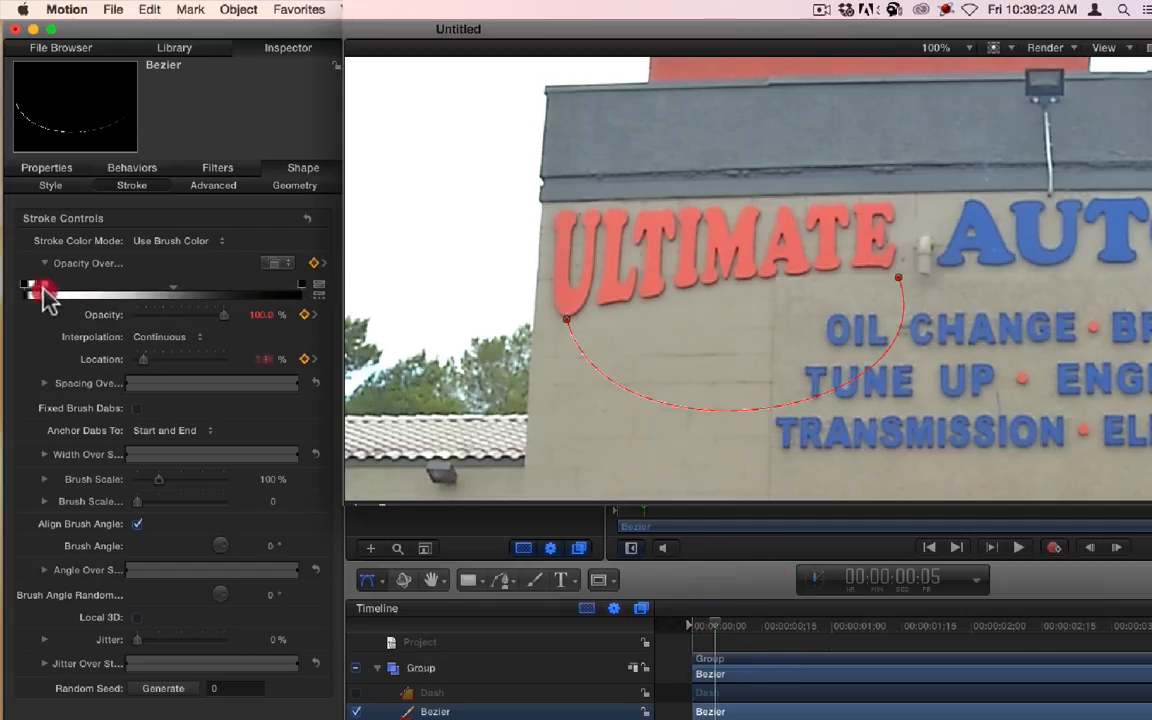
drag(302, 286, 56, 294)
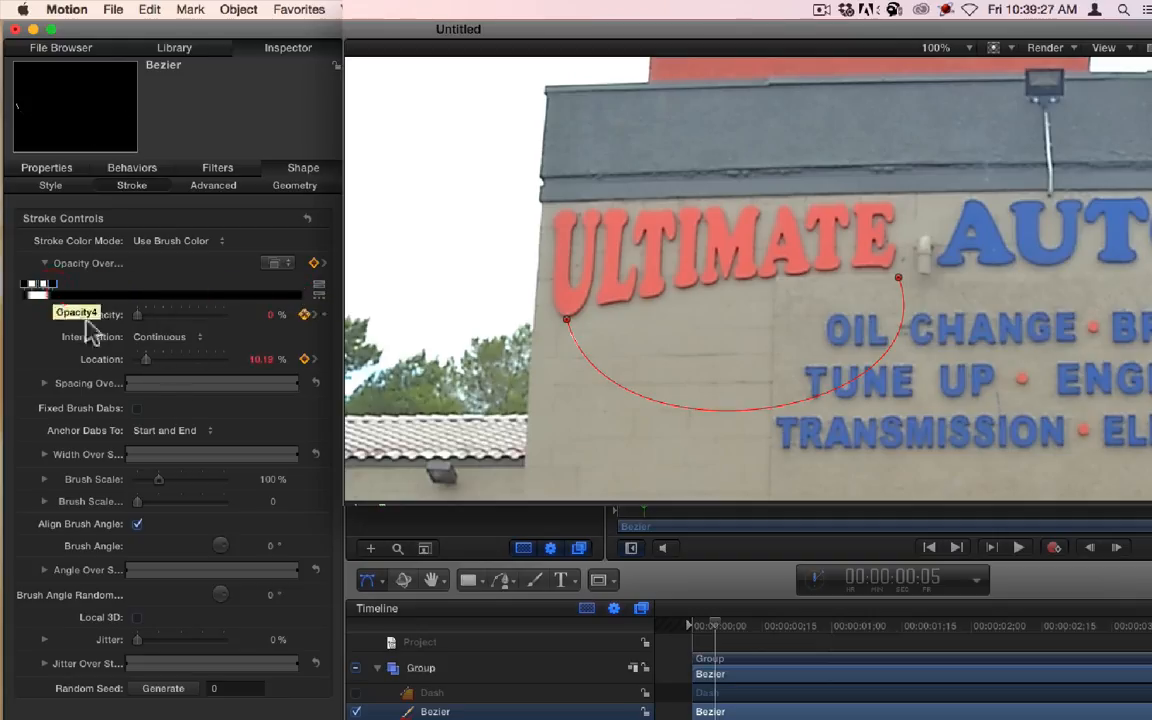
- At 00:00:00:00, set the two middle opacity tags to 0% and gather the tags near the start, with one at 4.94%
drag(702, 626, 689, 625)
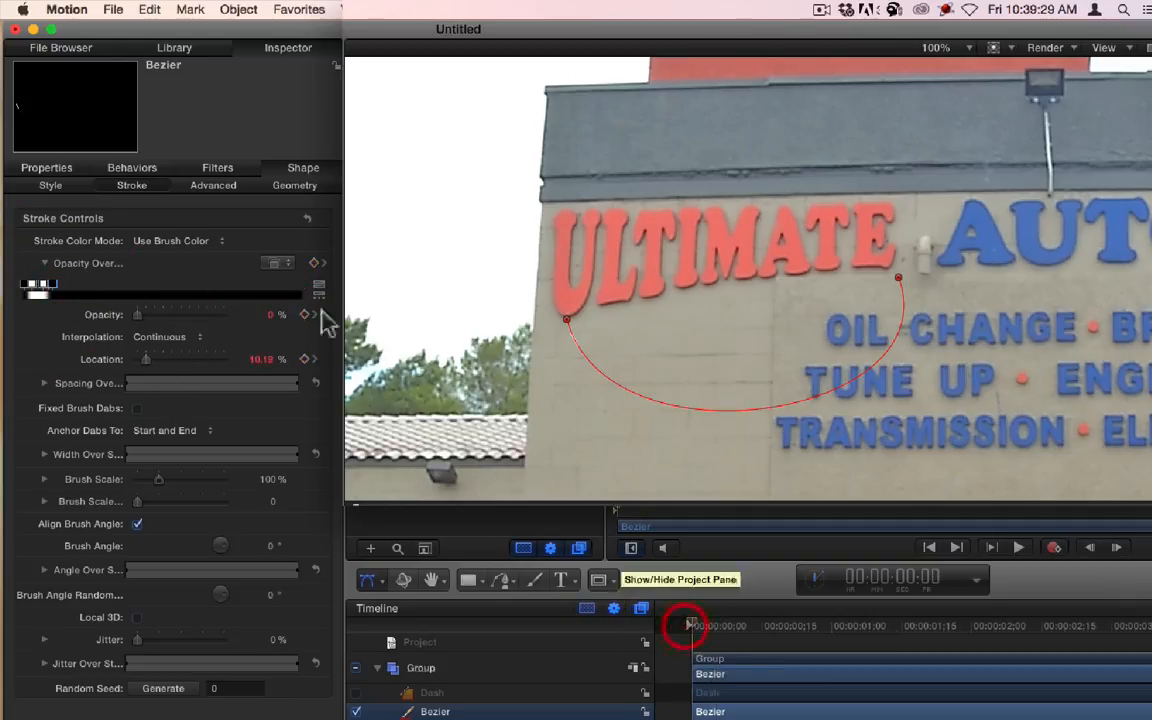
click(33, 287)
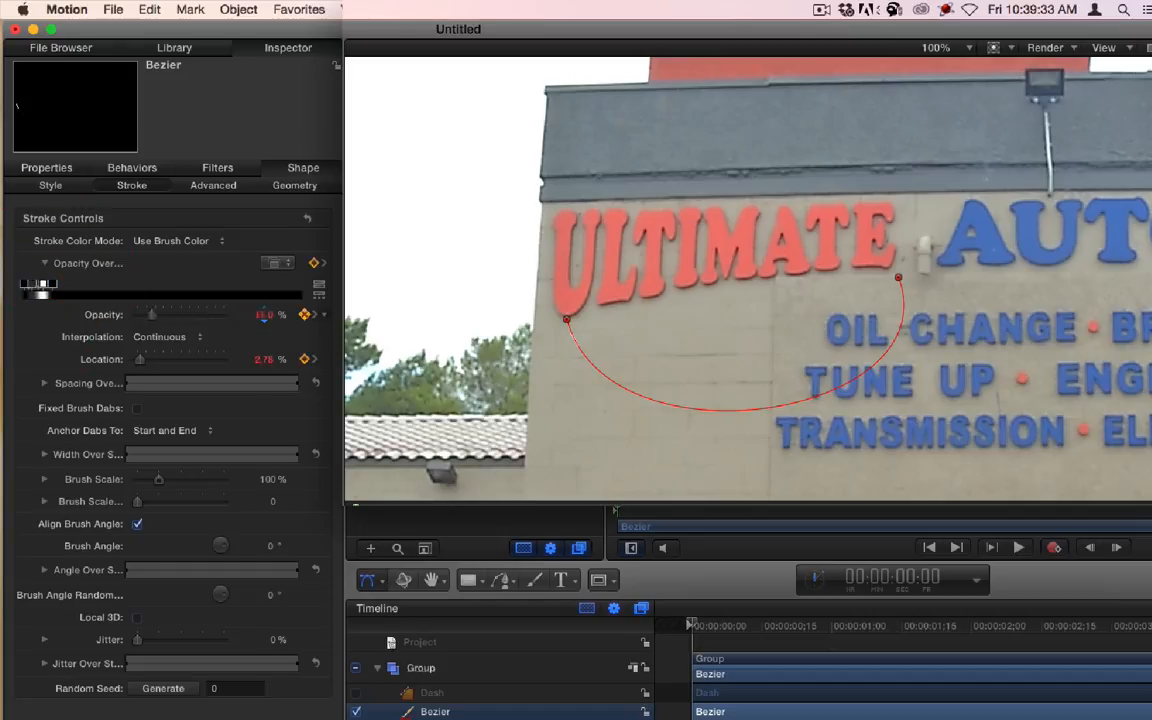
drag(38, 293, 44, 286)
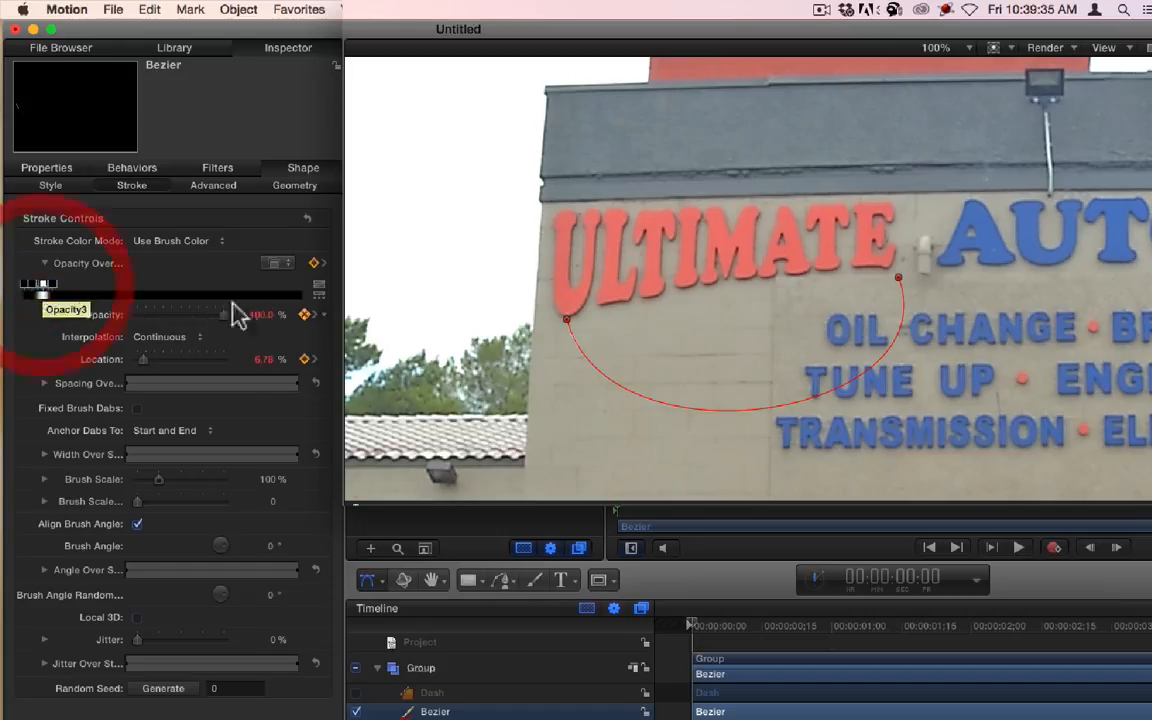
click(258, 314)
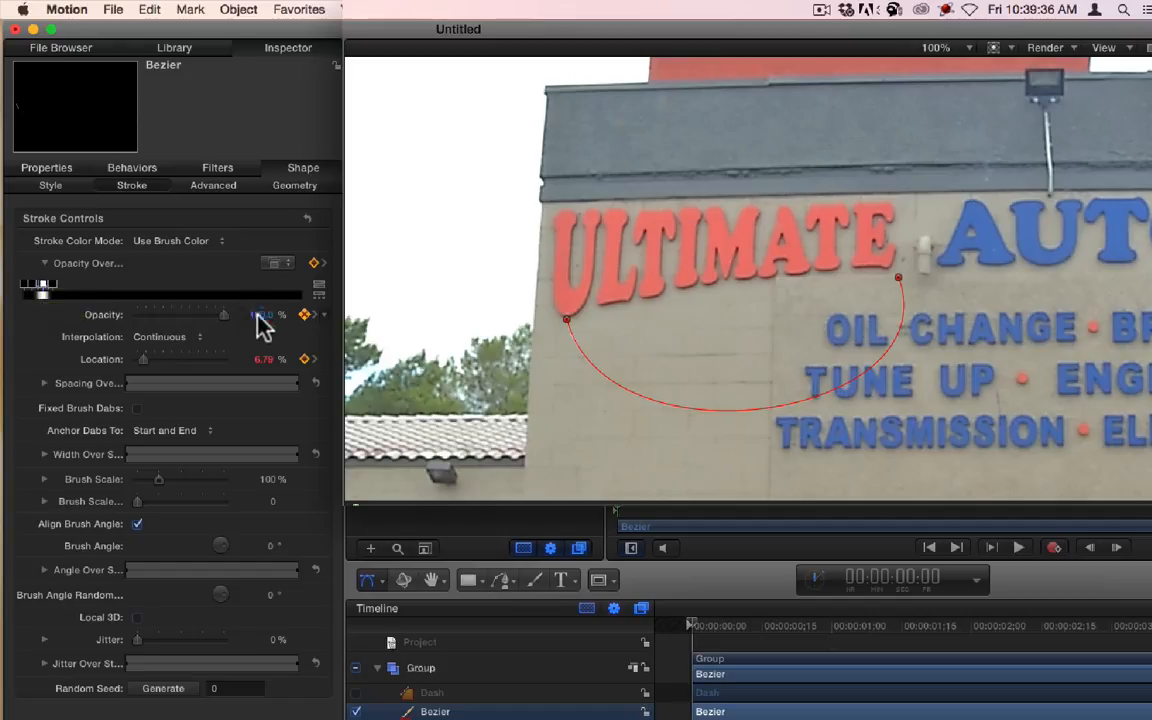
click(30, 288)
drag(30, 290, 35, 288)
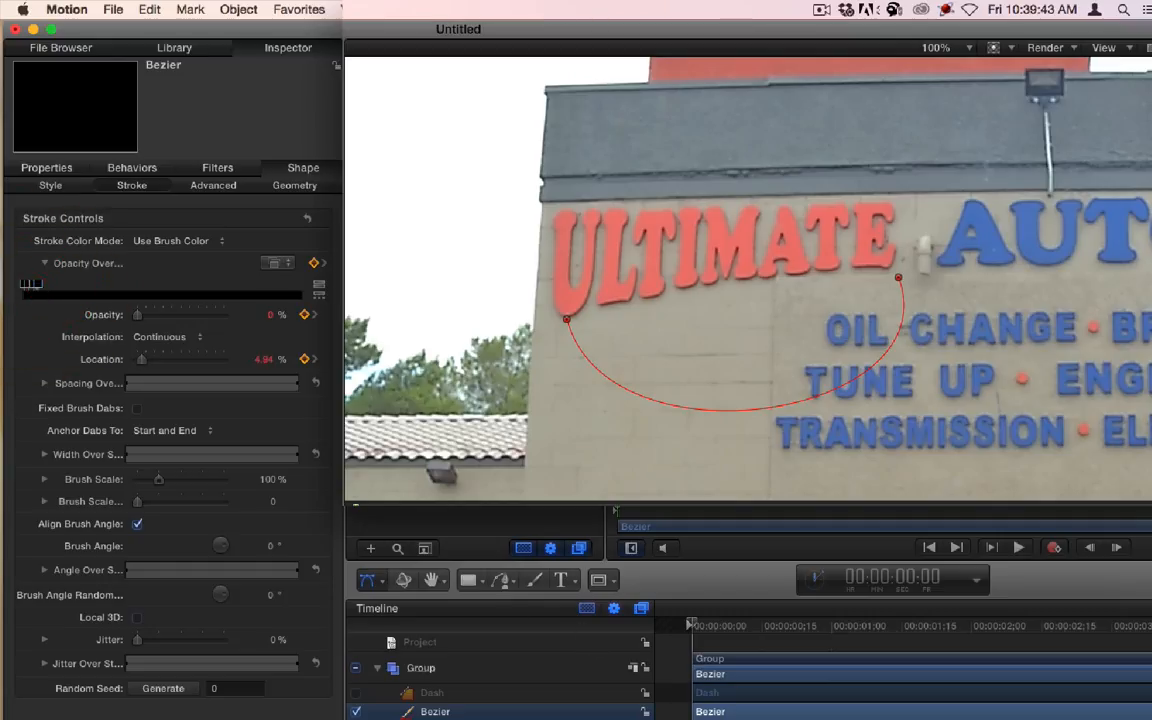
- Deselect the line, play the opacity draw-on animation, and fit the whole frame in the canvas
click(815, 714)
key(space)
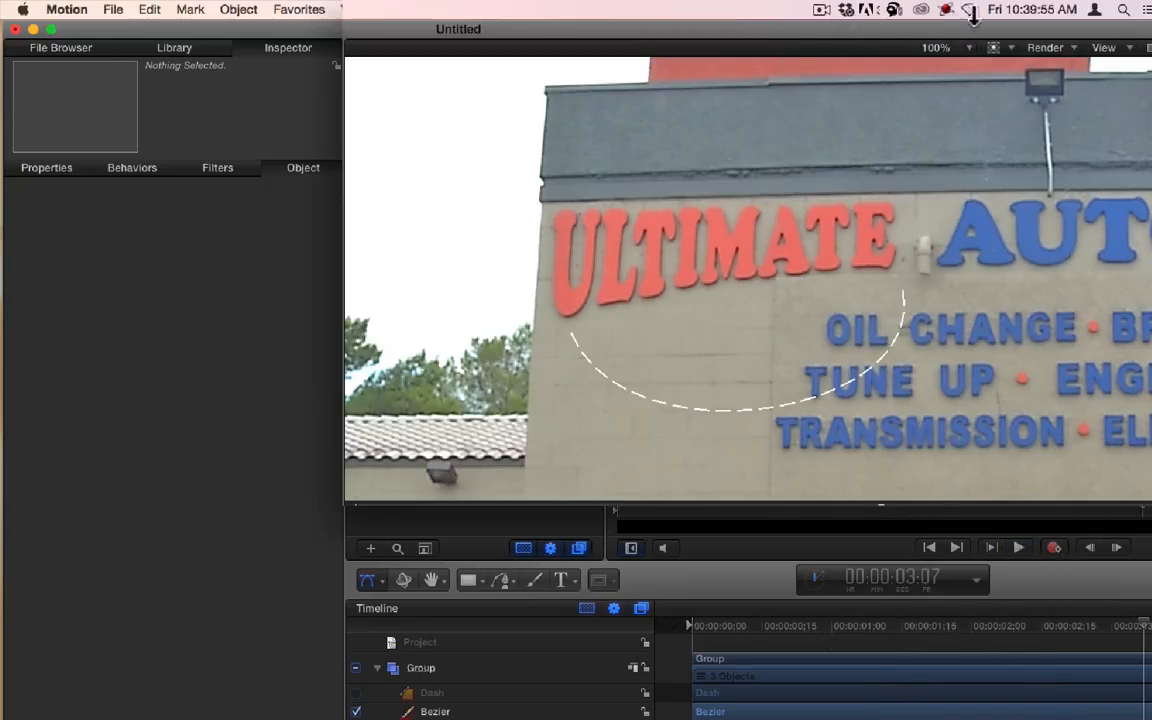
click(938, 48)
click(941, 70)
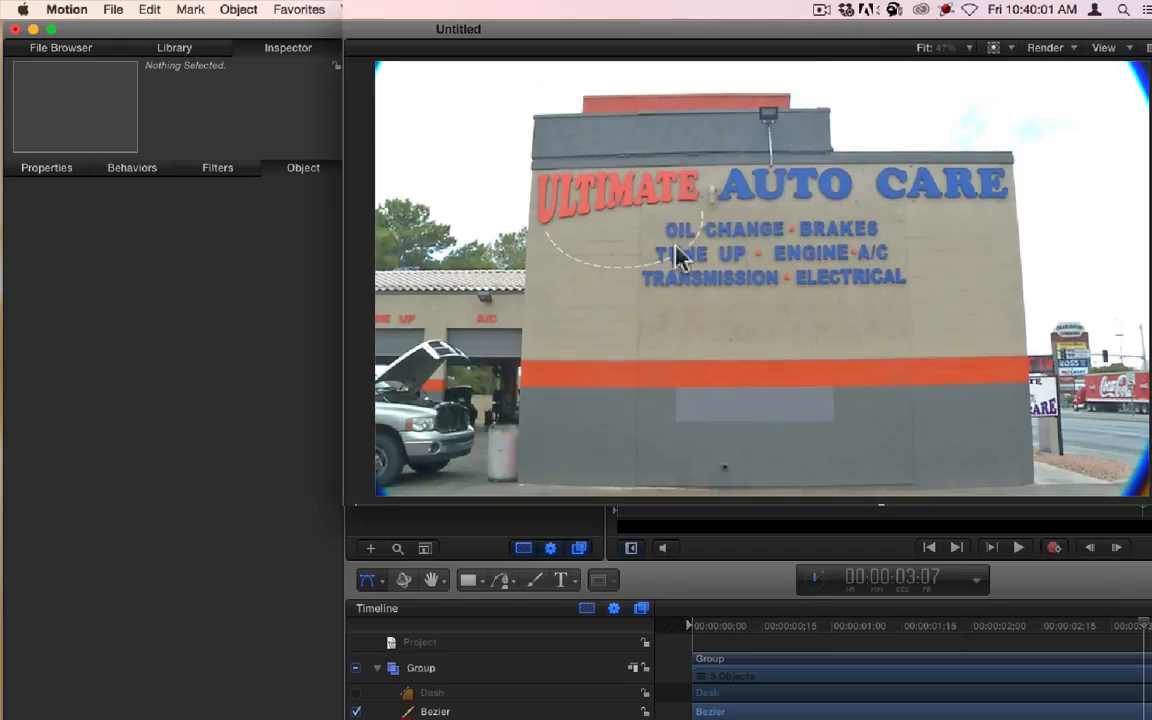
- Check the Bezier line's opacity gradient, deselect it, and play the animation again from 00:00:00:00
click(443, 712)
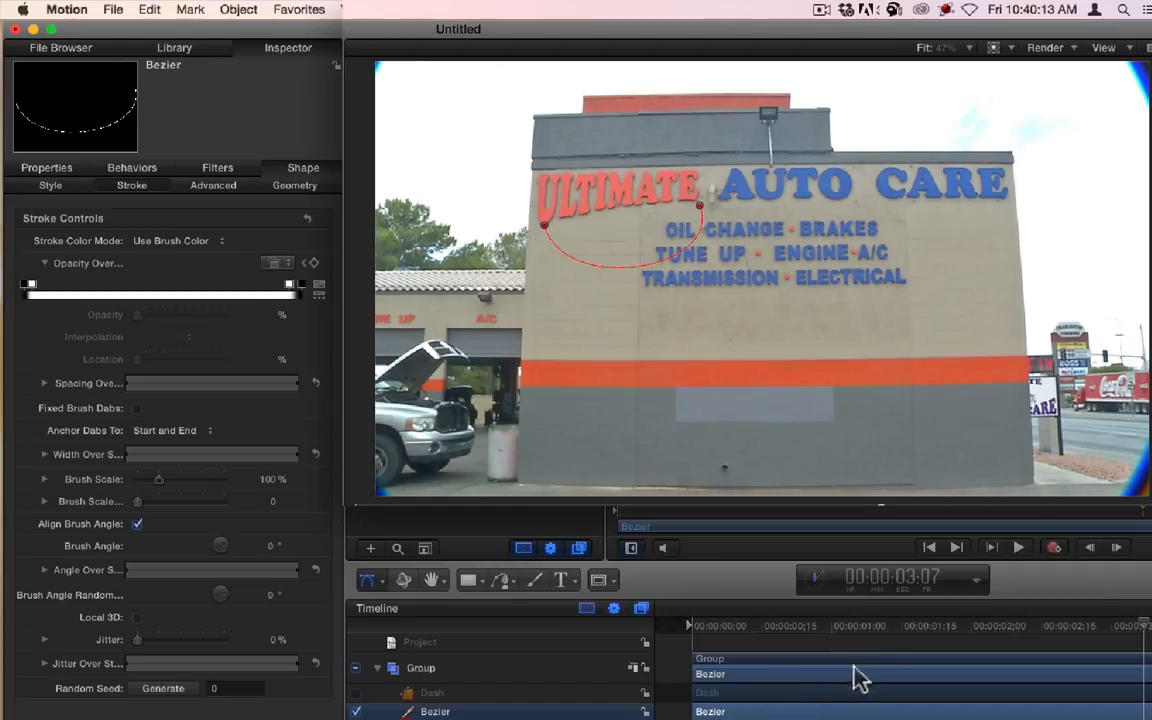
click(880, 643)
drag(922, 625, 691, 627)
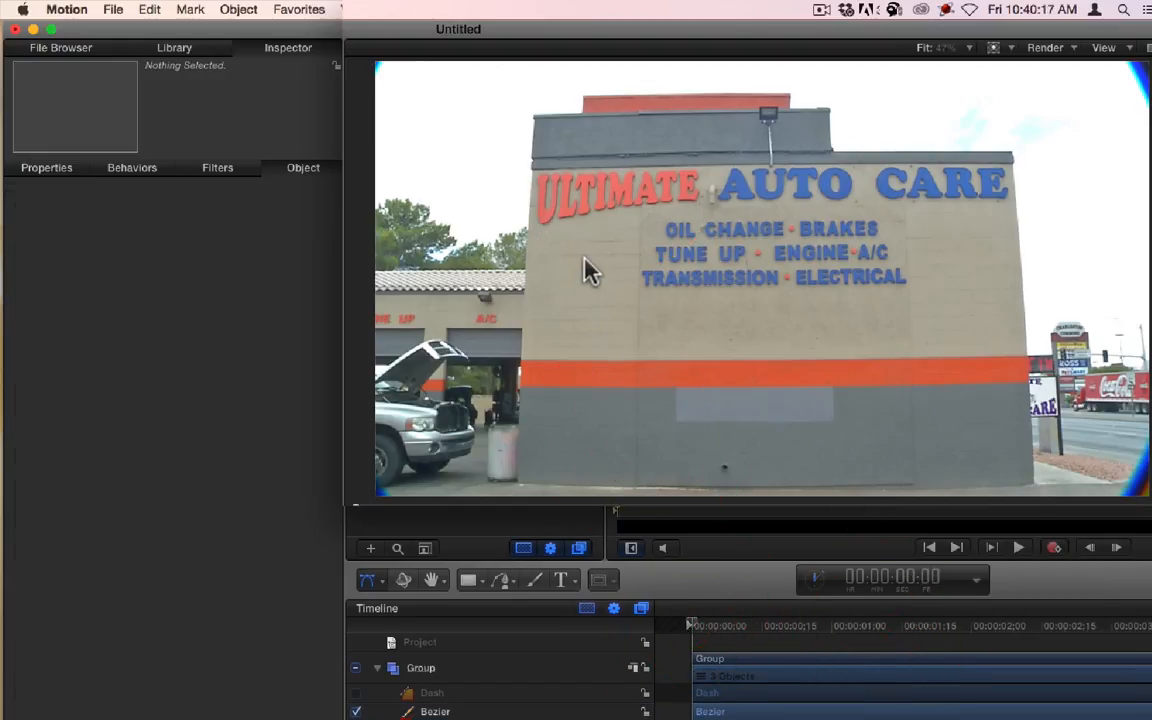
key(space)
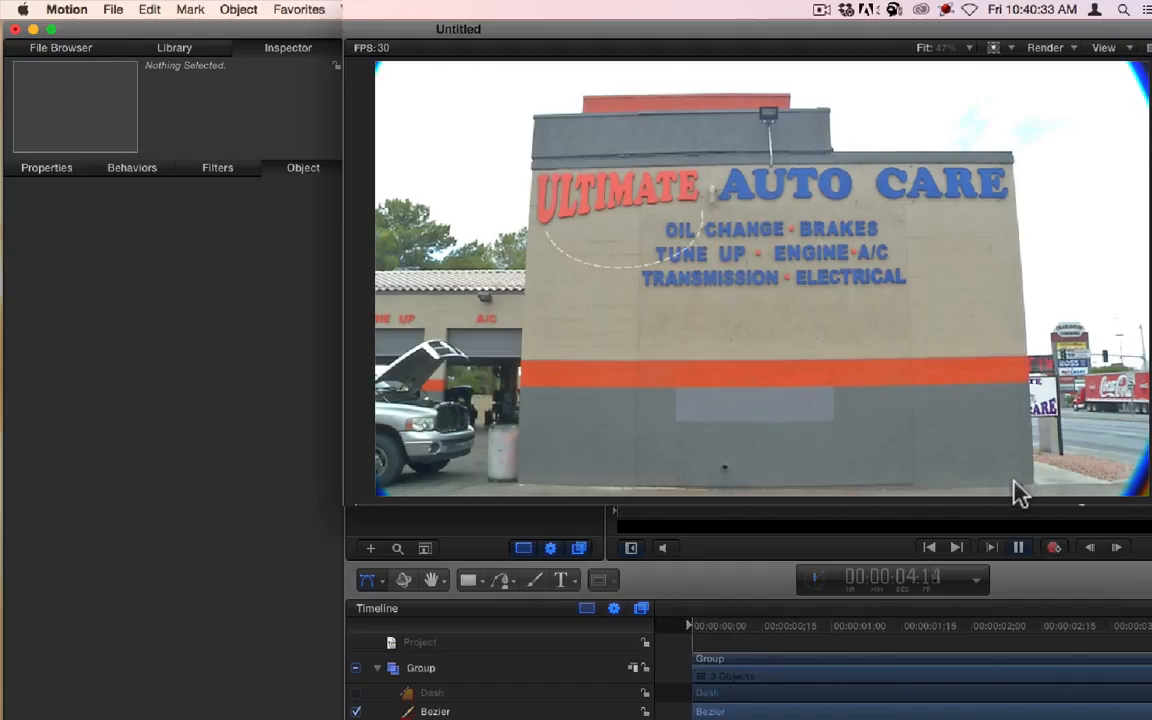
key(space)
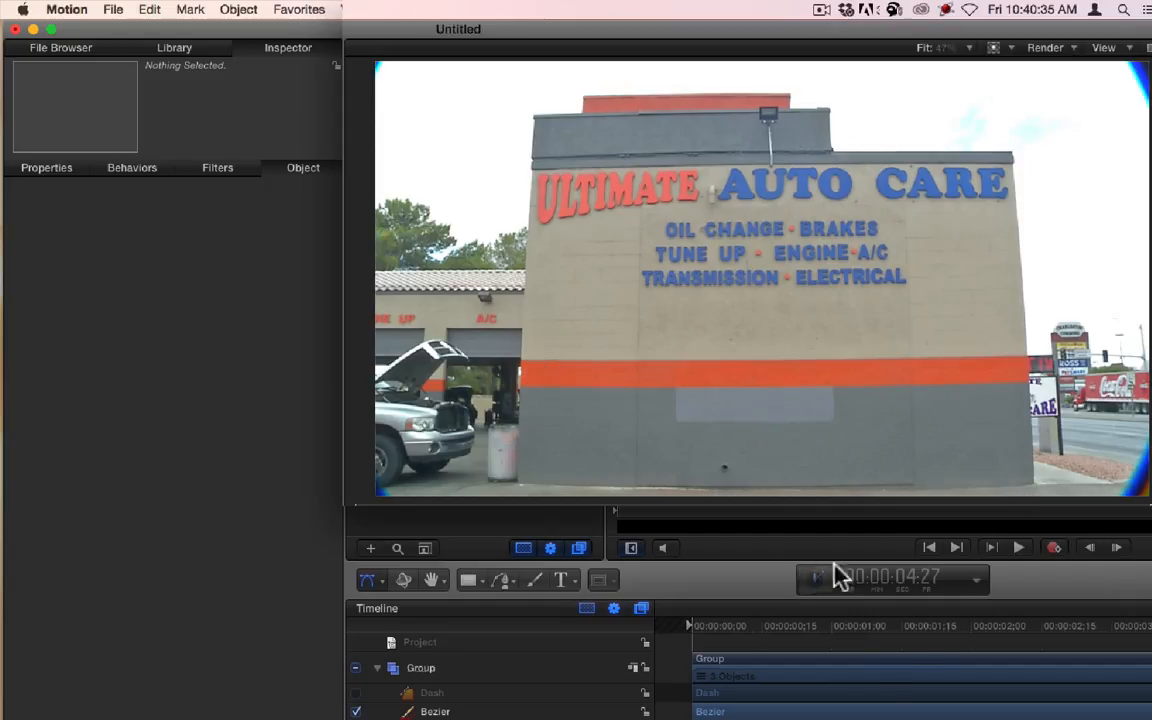
- At 00:00:01:03, reposition the Bezier line's start point beneath the U of ULTIMATE and swing its tangent handle up along the lettering
click(846, 626)
click(578, 708)
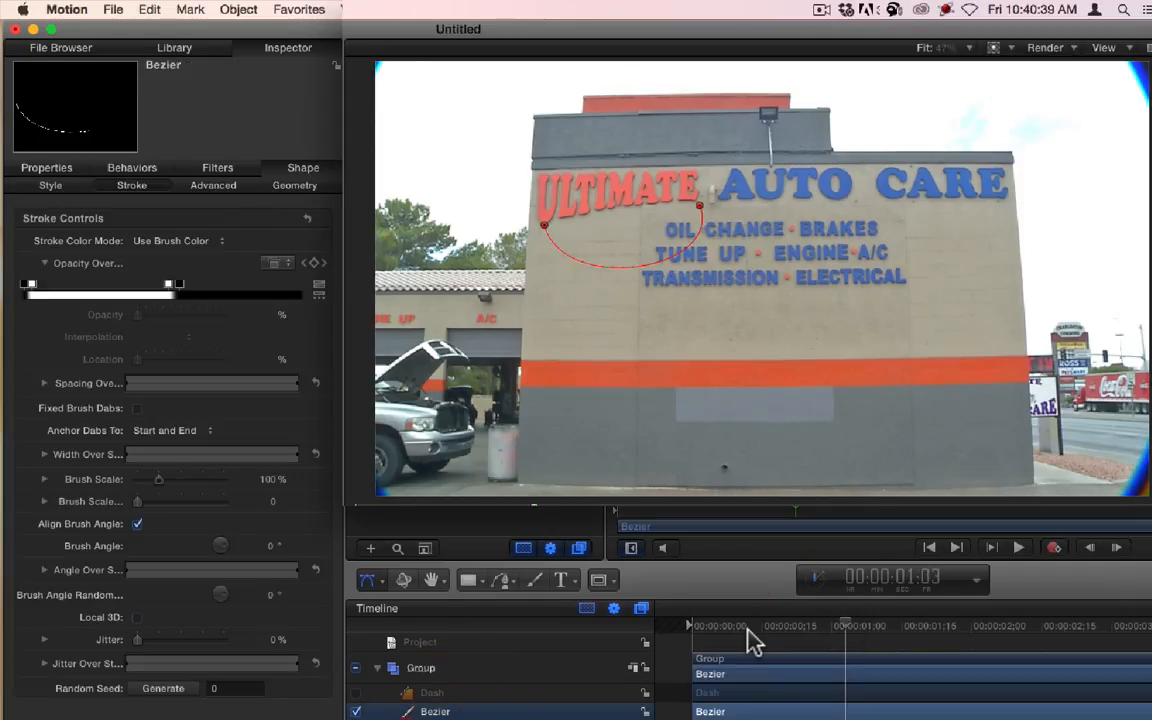
click(545, 226)
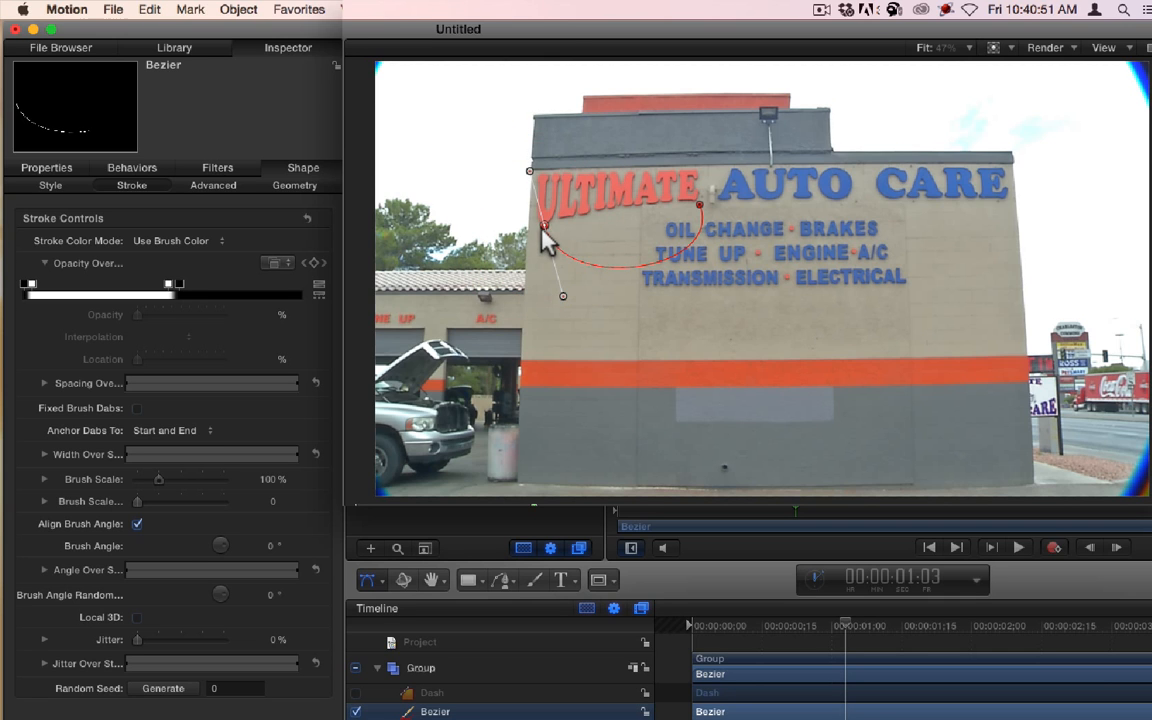
mouse_move(546, 233)
mouse_down()
mouse_move(550, 278)
mouse_move(586, 342)
mouse_move(597, 287)
mouse_move(578, 242)
mouse_move(540, 290)
mouse_move(568, 226)
mouse_move(538, 270)
mouse_move(545, 254)
mouse_up()
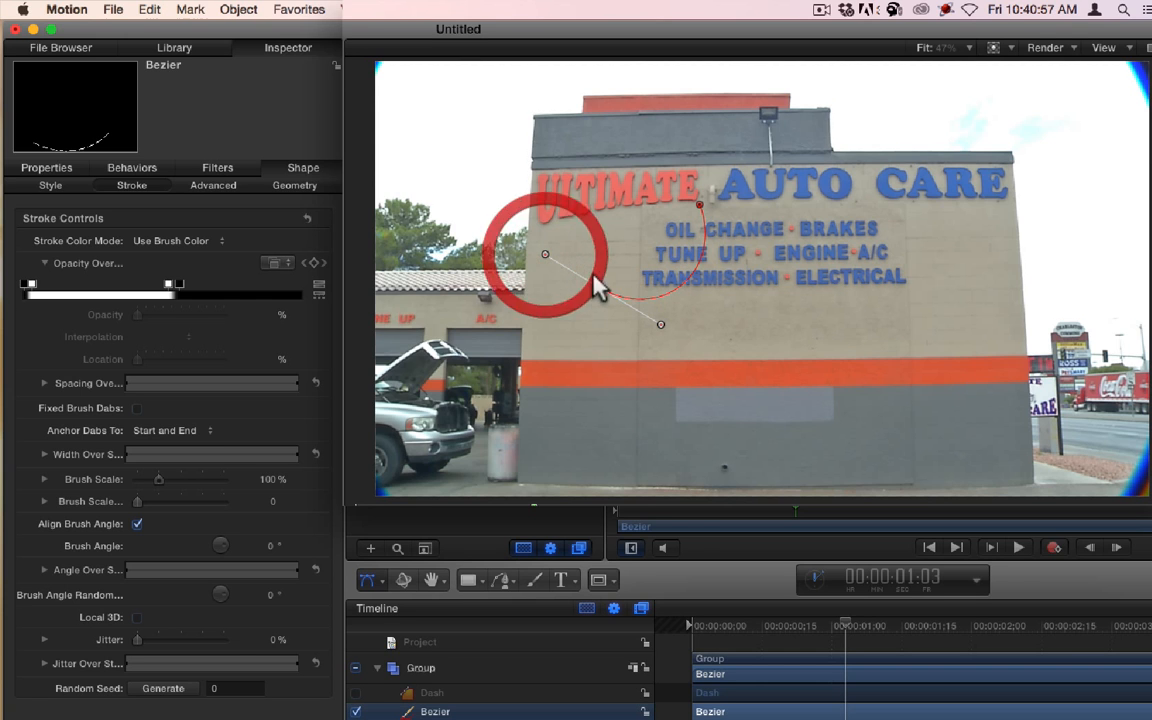
drag(660, 324, 641, 340)
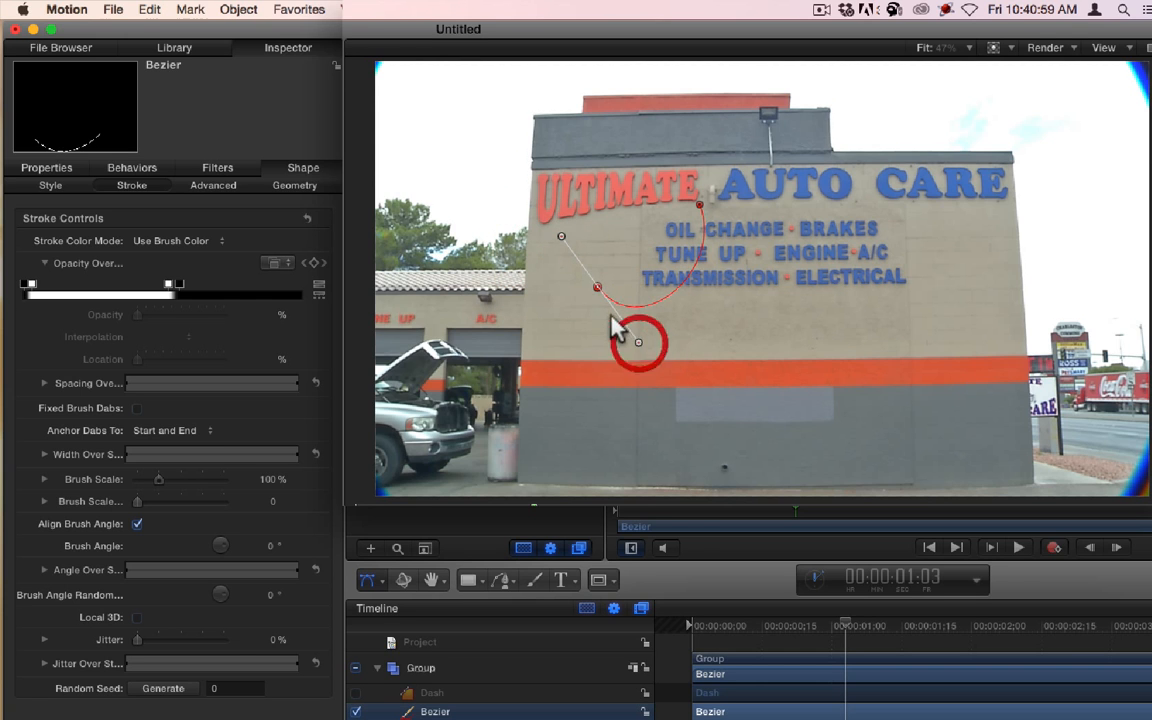
drag(597, 289, 540, 230)
drag(581, 286, 598, 200)
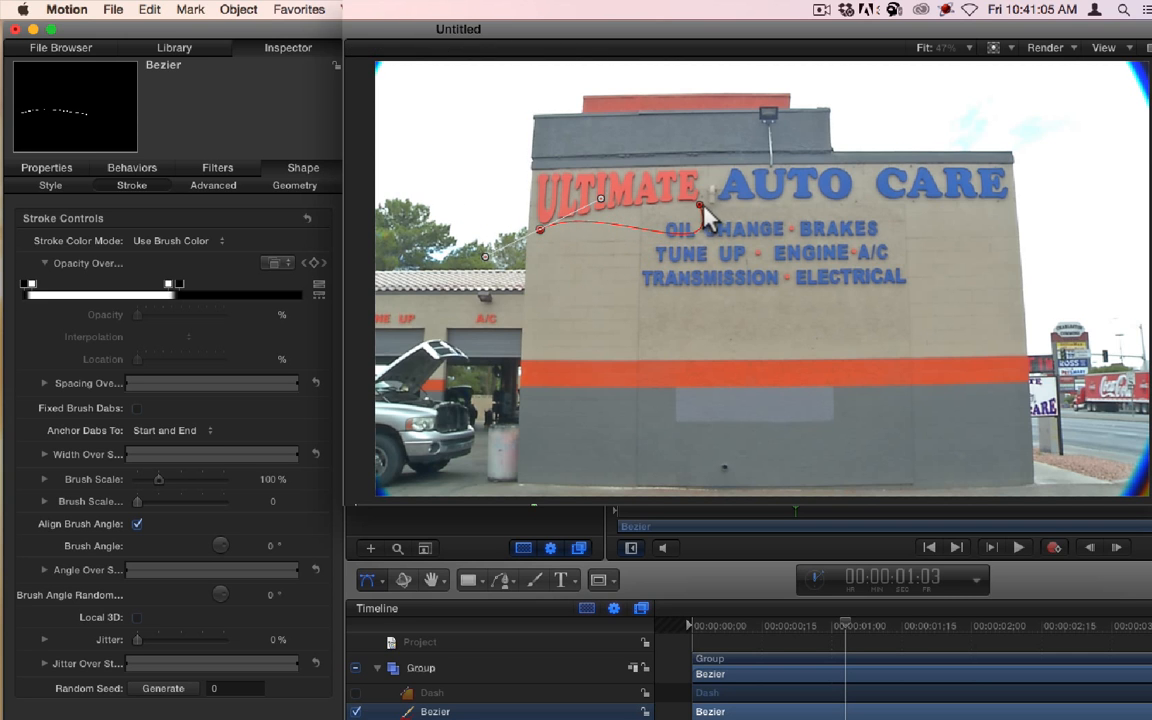
- Adjust the end point's tangent handle so the Bezier line follows the arc beneath ULTIMATE, and view the line deselected
click(701, 205)
drag(720, 273, 636, 206)
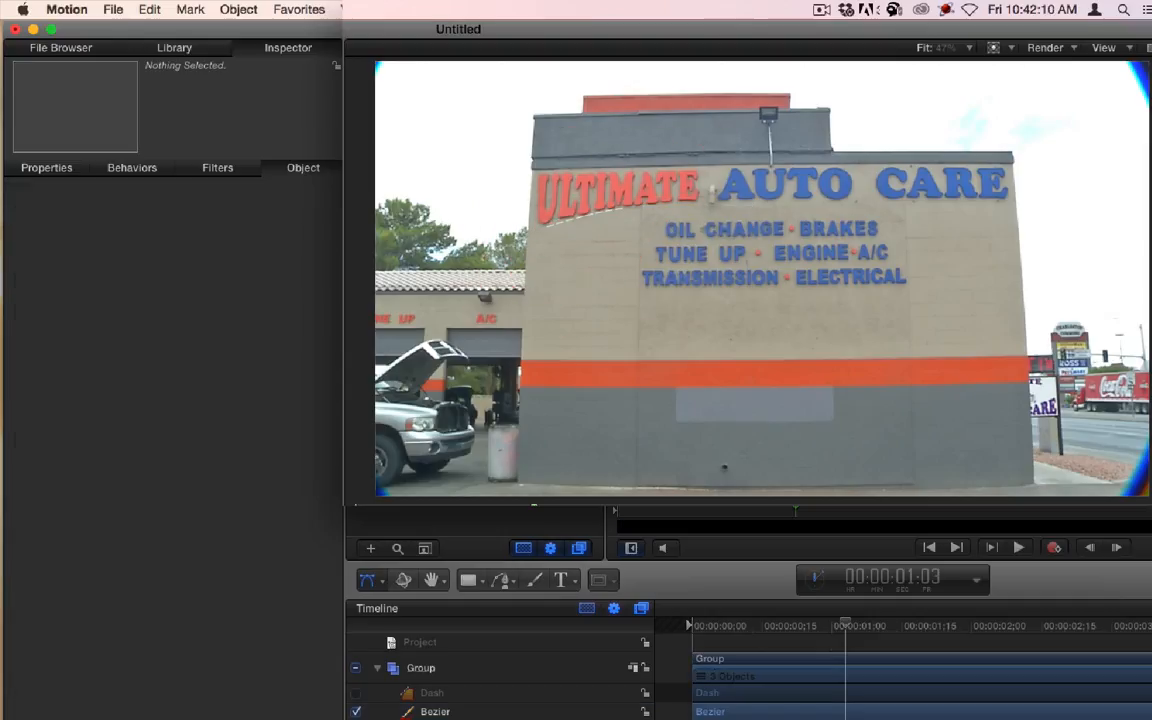
click(500, 710)
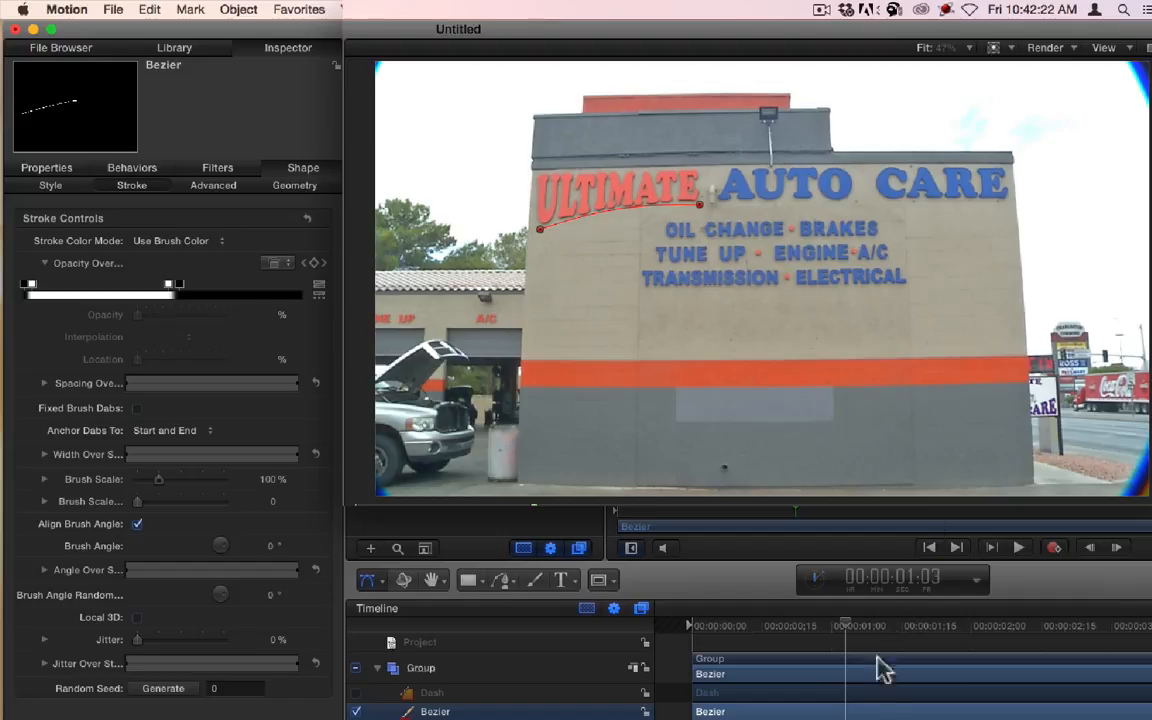
click(799, 717)
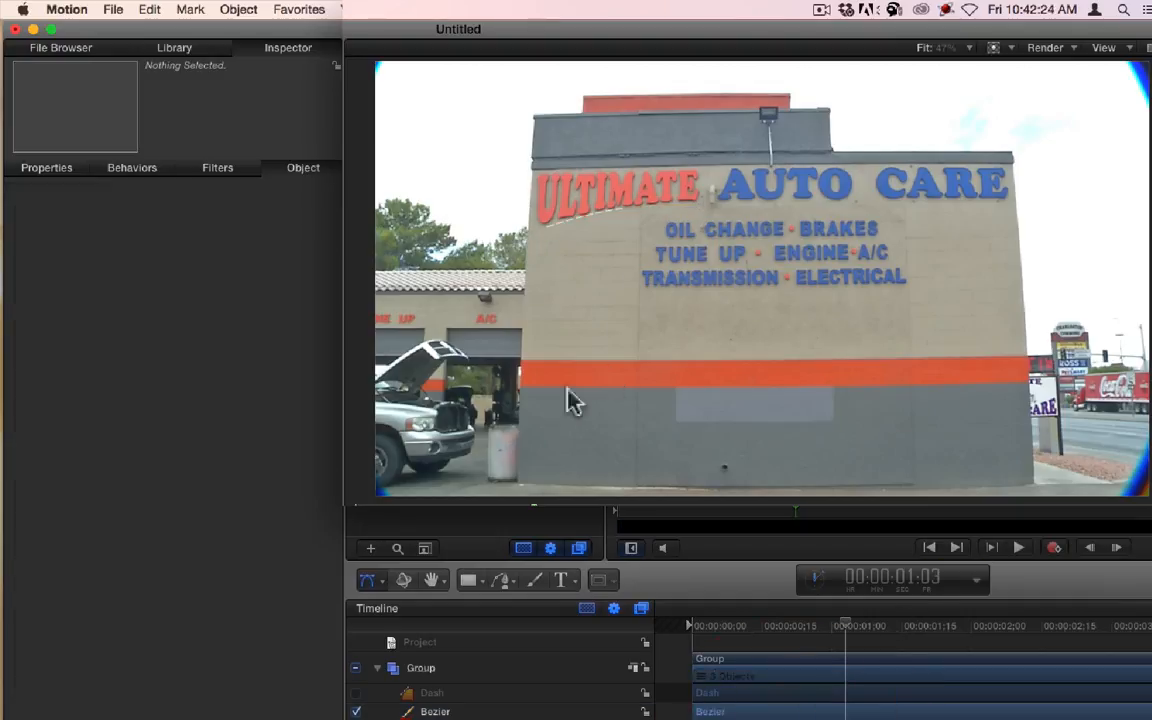
- Try moving both end points of the Bezier line to the wall's orange stripe, and undo the move
click(440, 711)
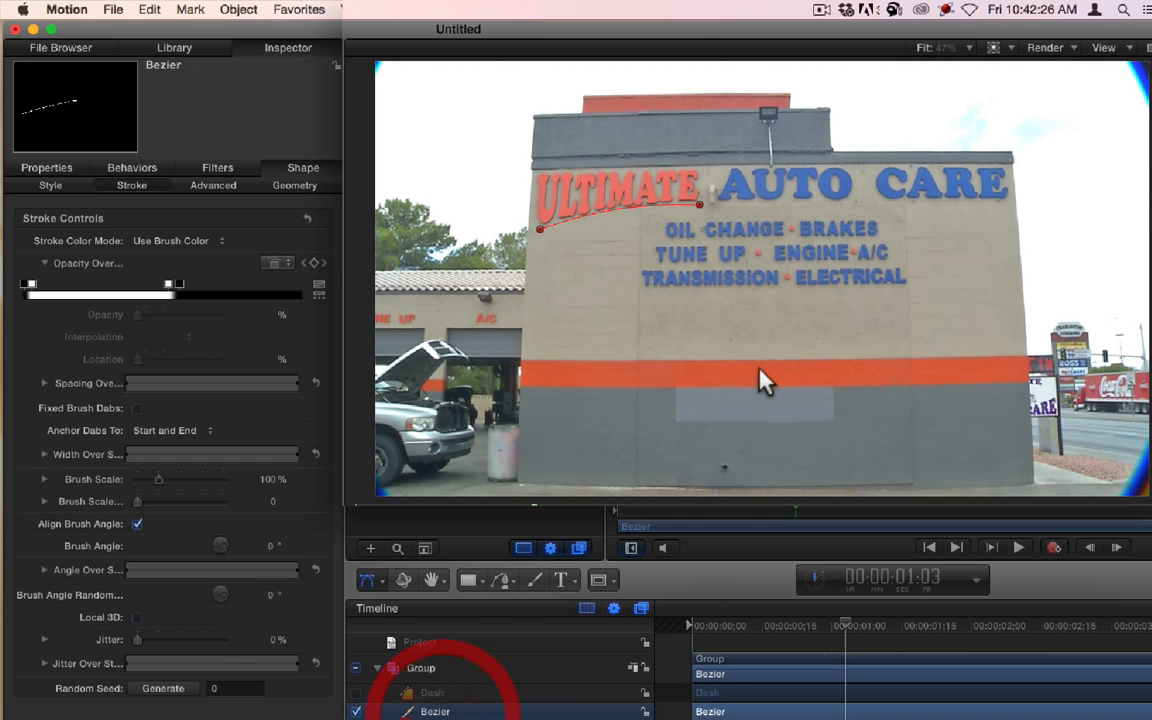
drag(540, 230, 488, 386)
drag(703, 204, 948, 360)
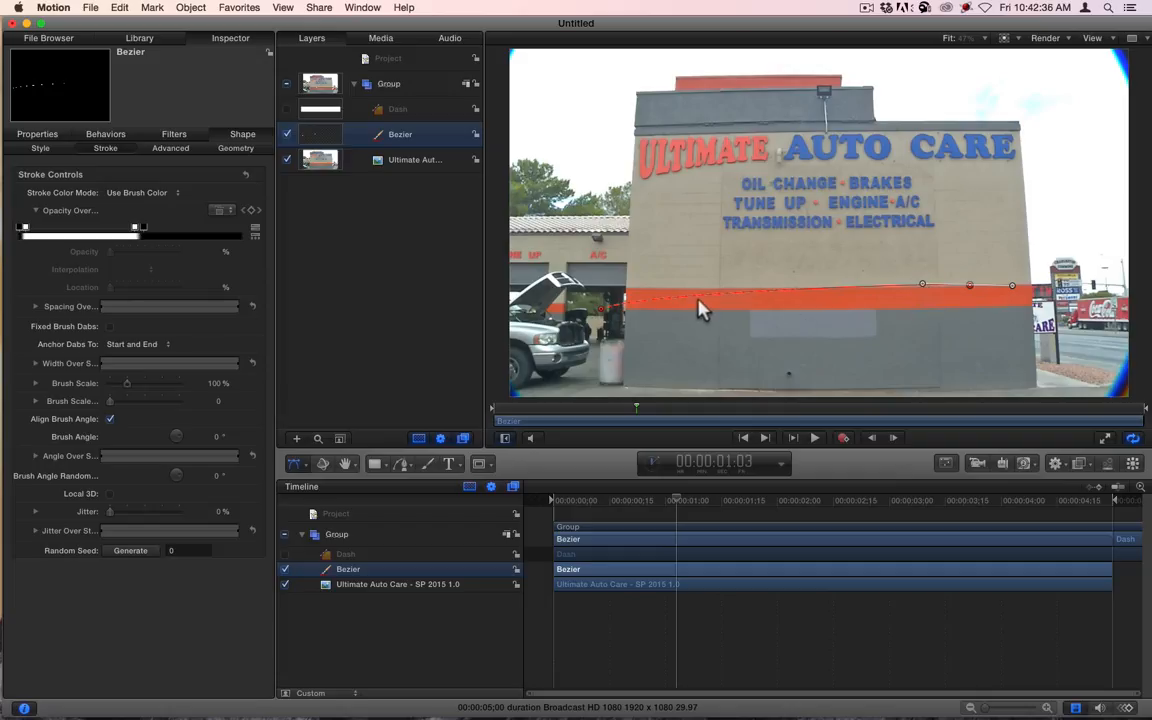
key(super+z)
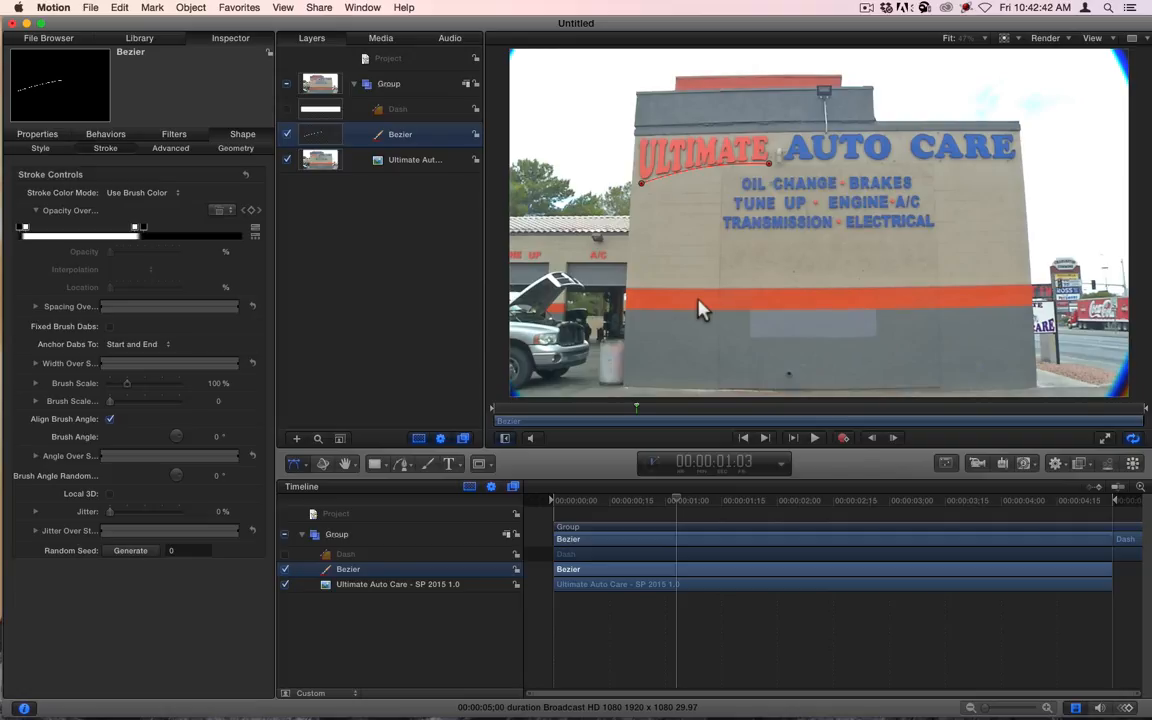
- Fine-tune the start point's outer tangent handle on the Bezier line beneath ULTIMATE and deselect the line
click(639, 187)
mouse_move(594, 200)
mouse_down()
mouse_move(646, 249)
mouse_move(578, 200)
mouse_move(579, 215)
mouse_up()
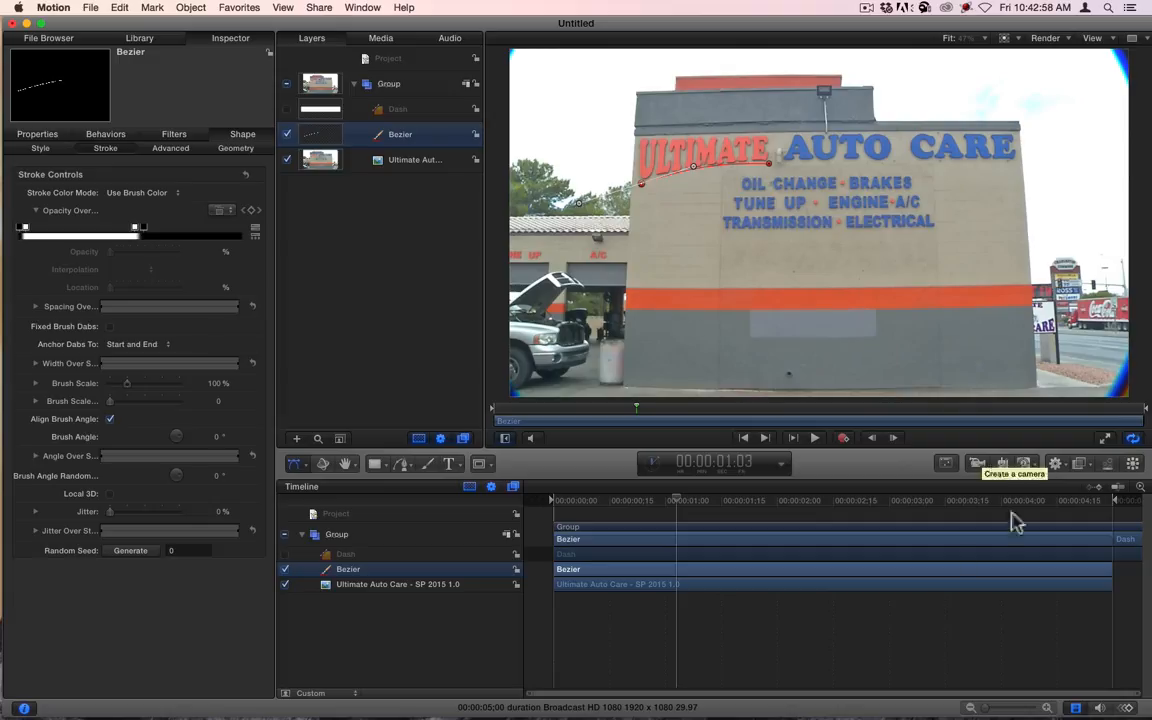
click(664, 638)
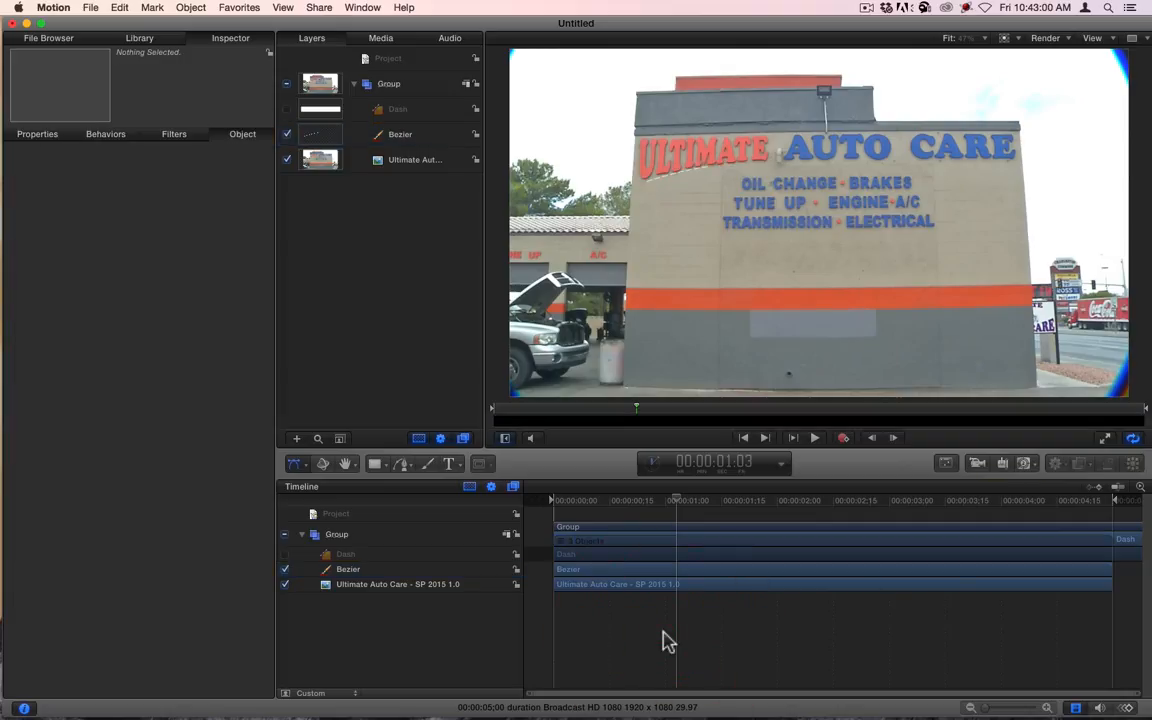